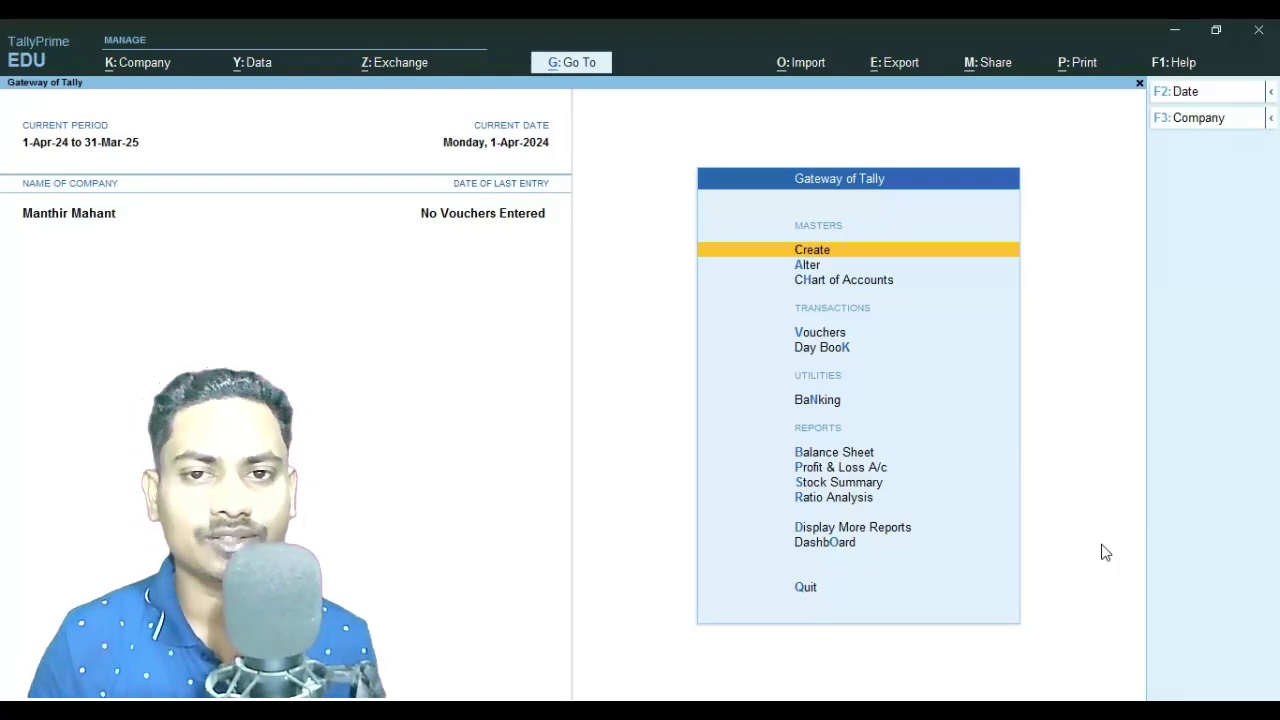
{"action": "key", "text": "Down"}
{"action": "key", "text": "Down"}
{"action": "key", "text": "Down"}
{"action": "key", "text": "Down"}
{"action": "key", "text": "Return"}
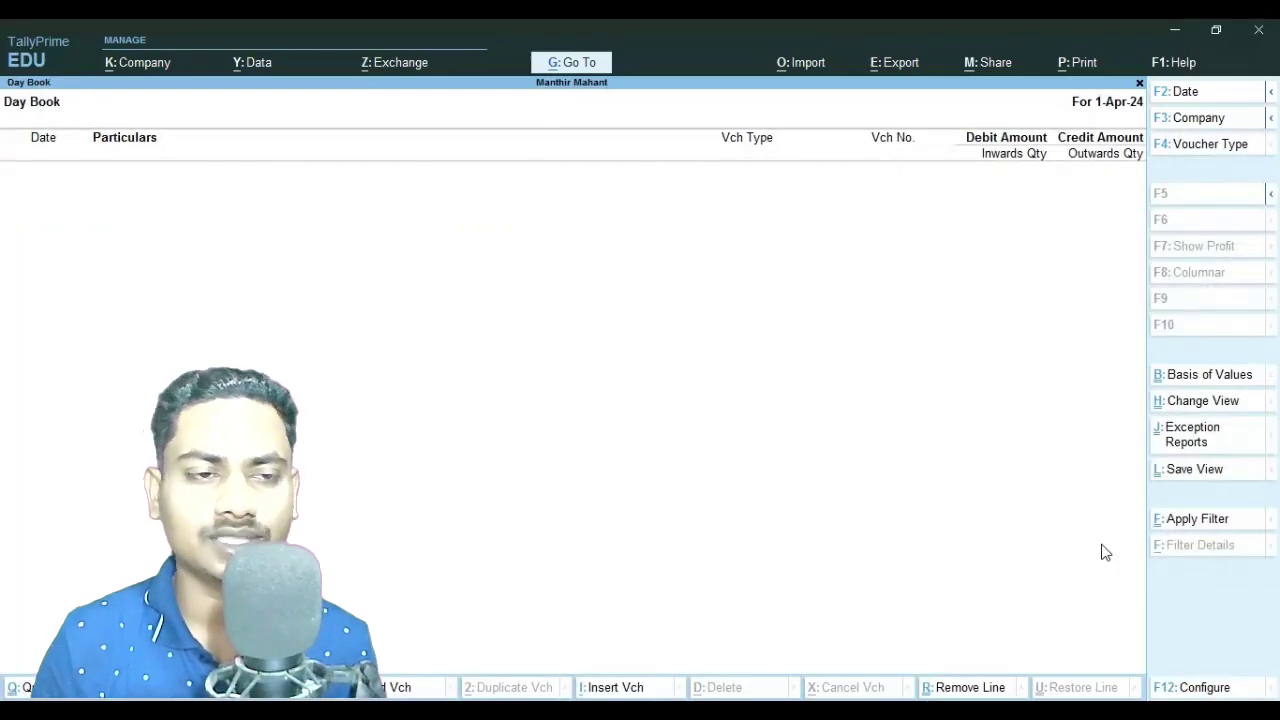
{"action": "key", "text": "Escape"}
Start a new receipt voucher and choose Cash as the account that receives the money.
{"action": "key", "text": "Up"}
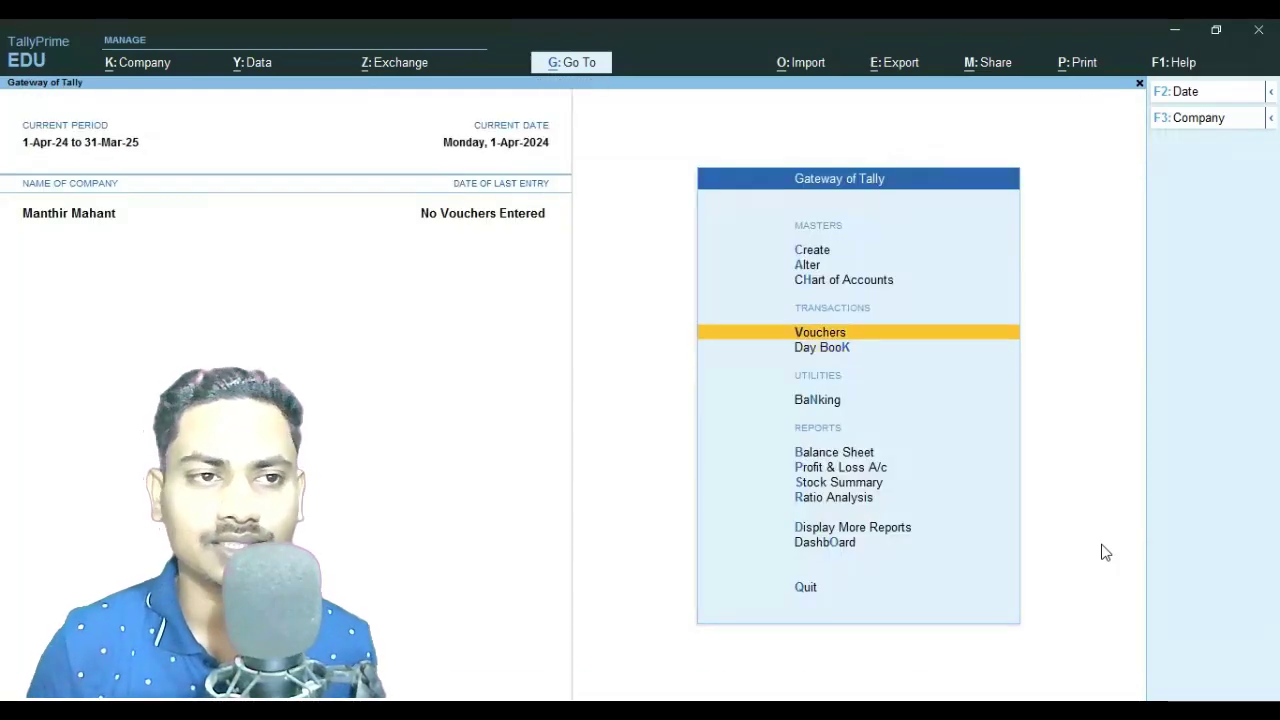
{"action": "key", "text": "Return"}
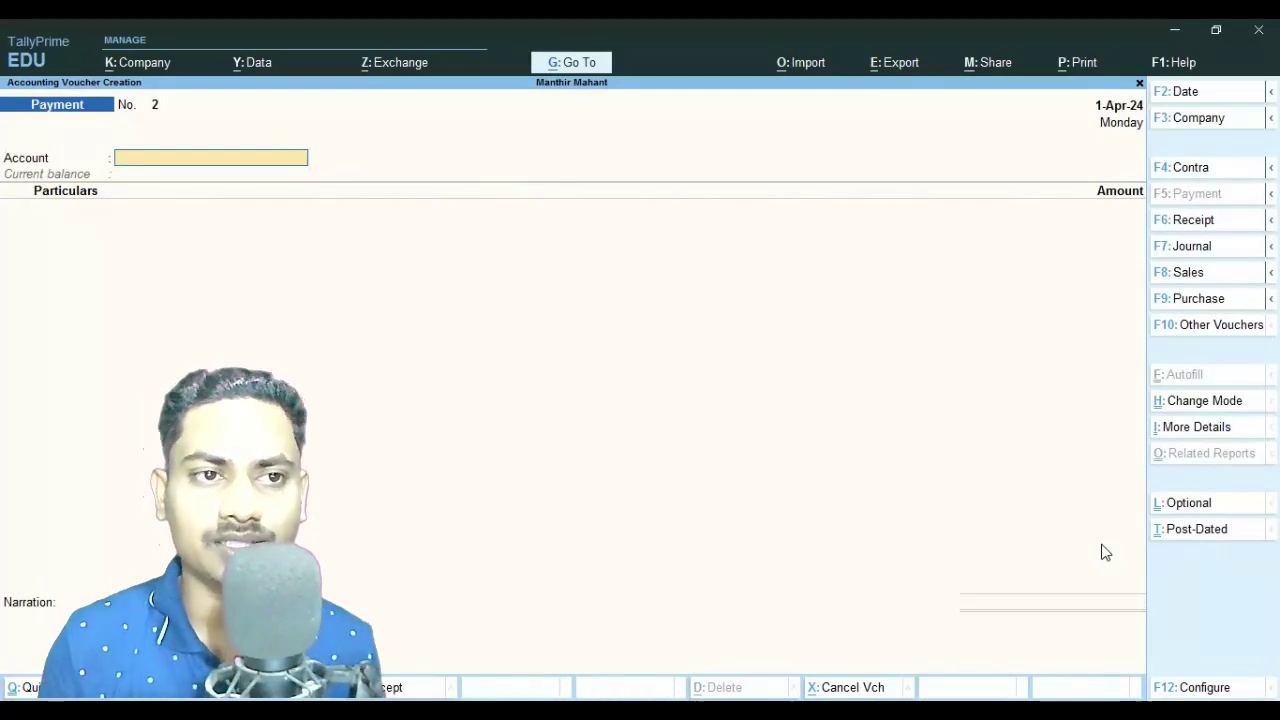
{"action": "key", "text": "F6"}
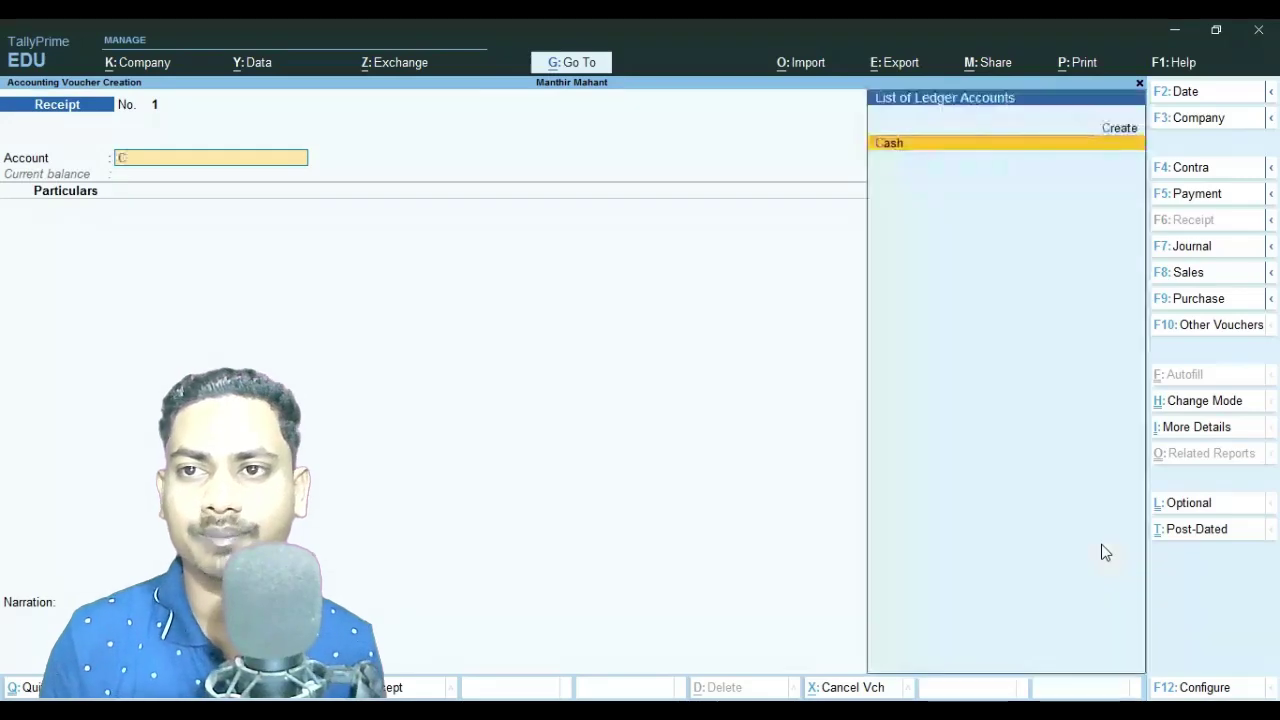
{"action": "key", "text": "Return"}
Create a new ledger from the receipt's particulars line with the customer's name, grouped under Sundry Debtors.
{"action": "key", "text": "alt+c"}
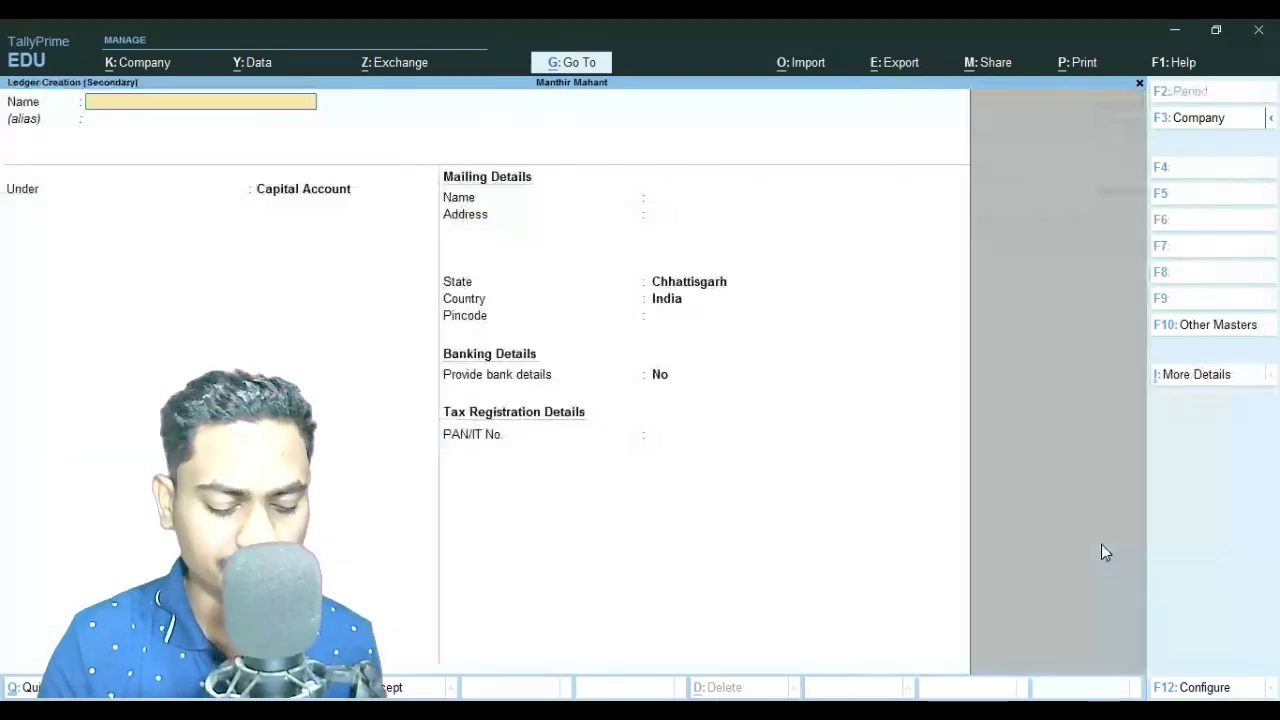
{"action": "type", "text": "Riya"}
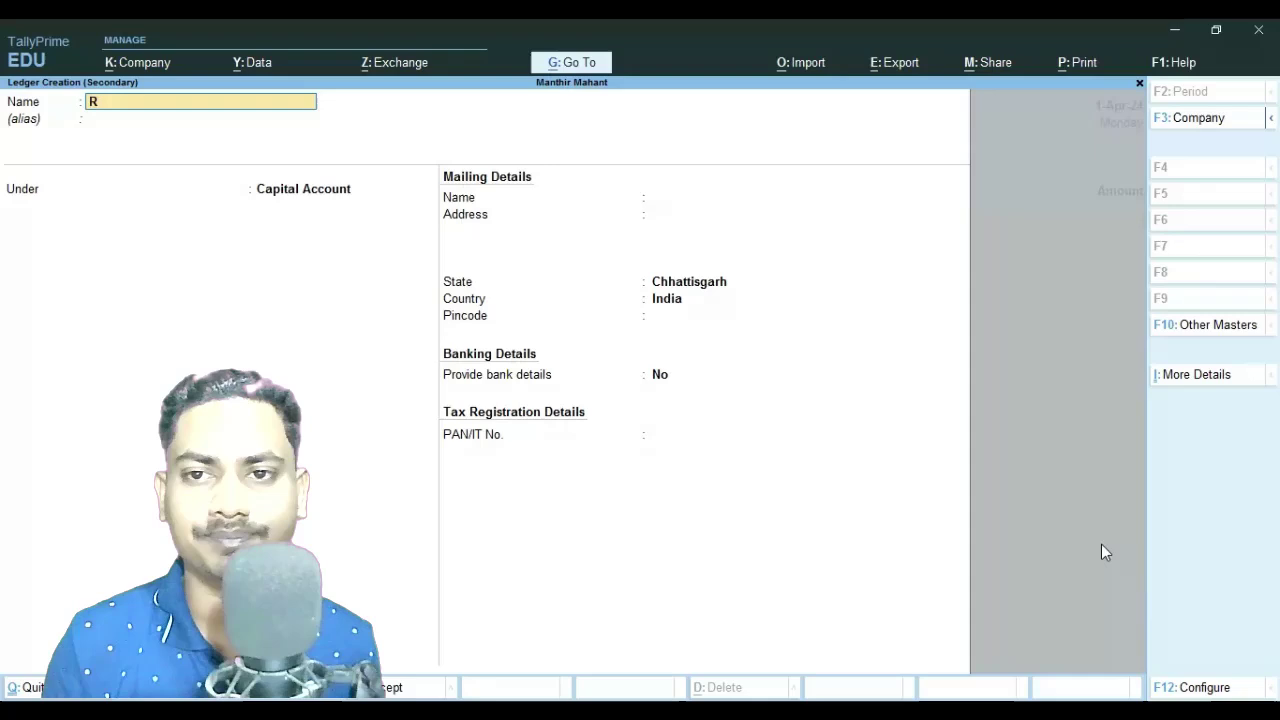
{"action": "key", "text": "Return"}
{"action": "key", "text": "Return"}
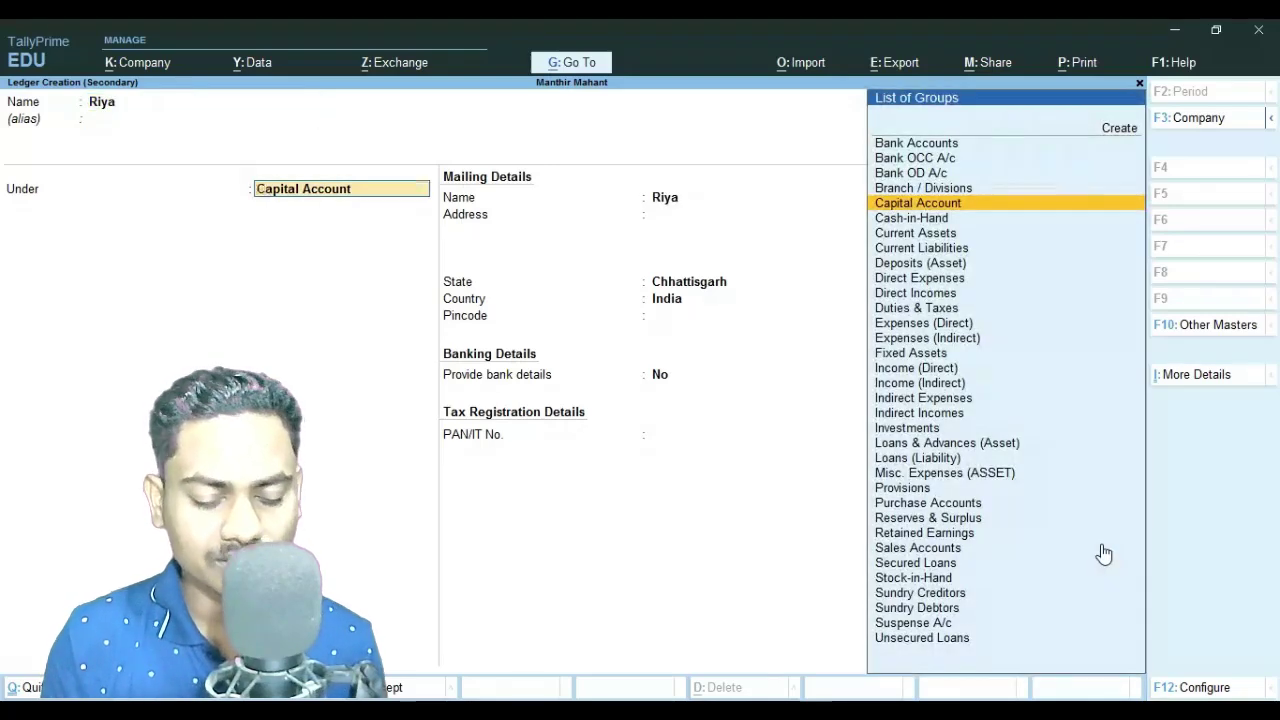
{"action": "type", "text": "C"}
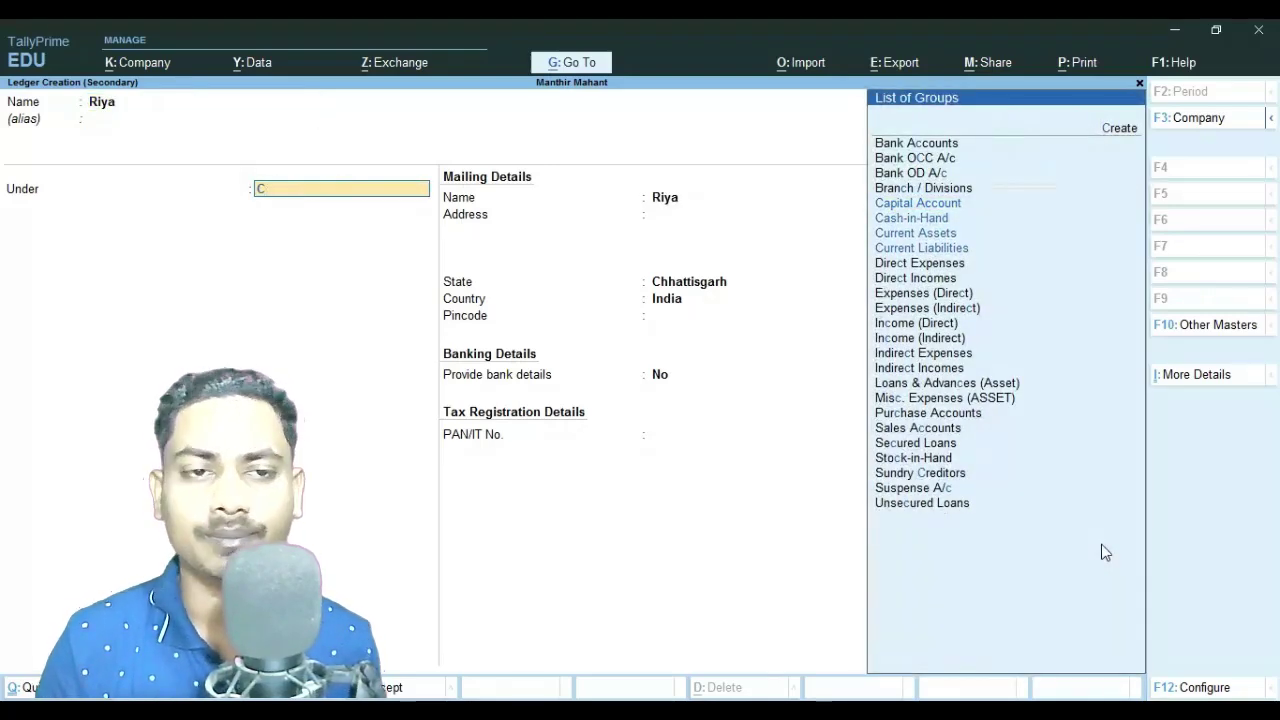
{"action": "key", "text": "BackSpace"}
{"action": "type", "text": "Sun"}
{"action": "key", "text": "Down"}
{"action": "key", "text": "Return"}
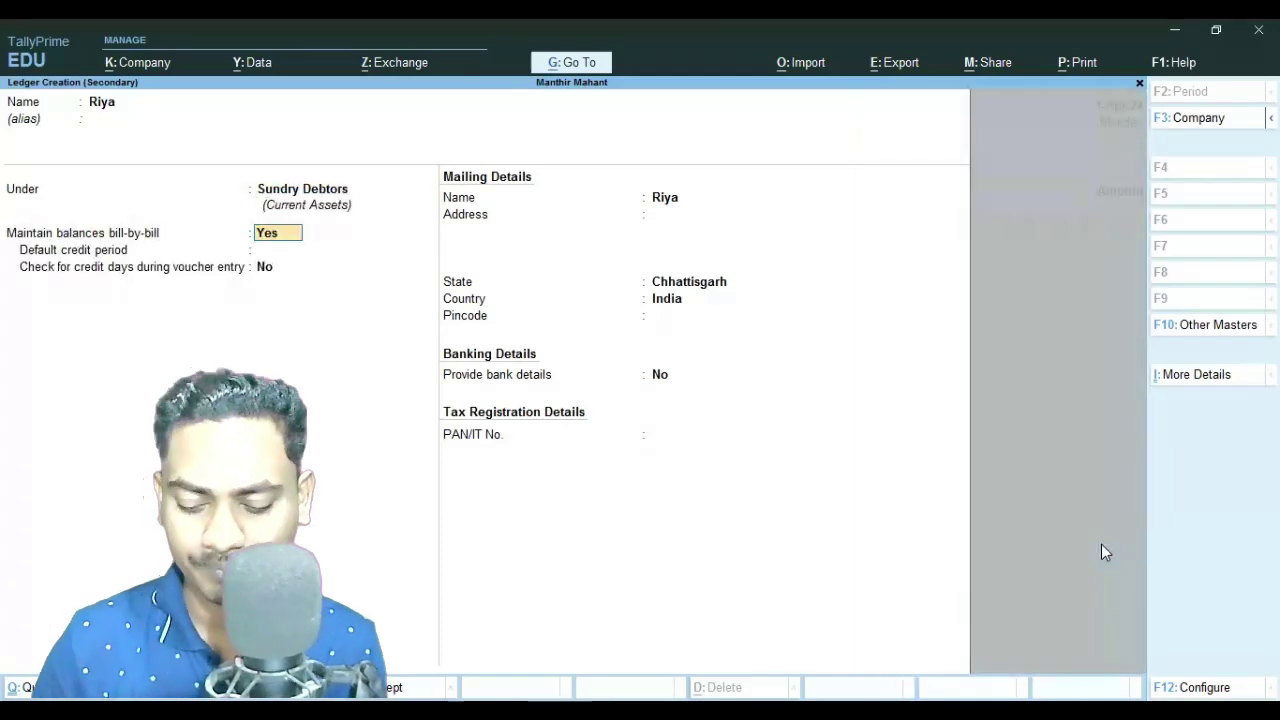
Keep bill-by-bill balances at Yes, leave the credit period, mailing, bank and tax defaults, and save the customer's ledger.
{"action": "key", "text": "Return"}
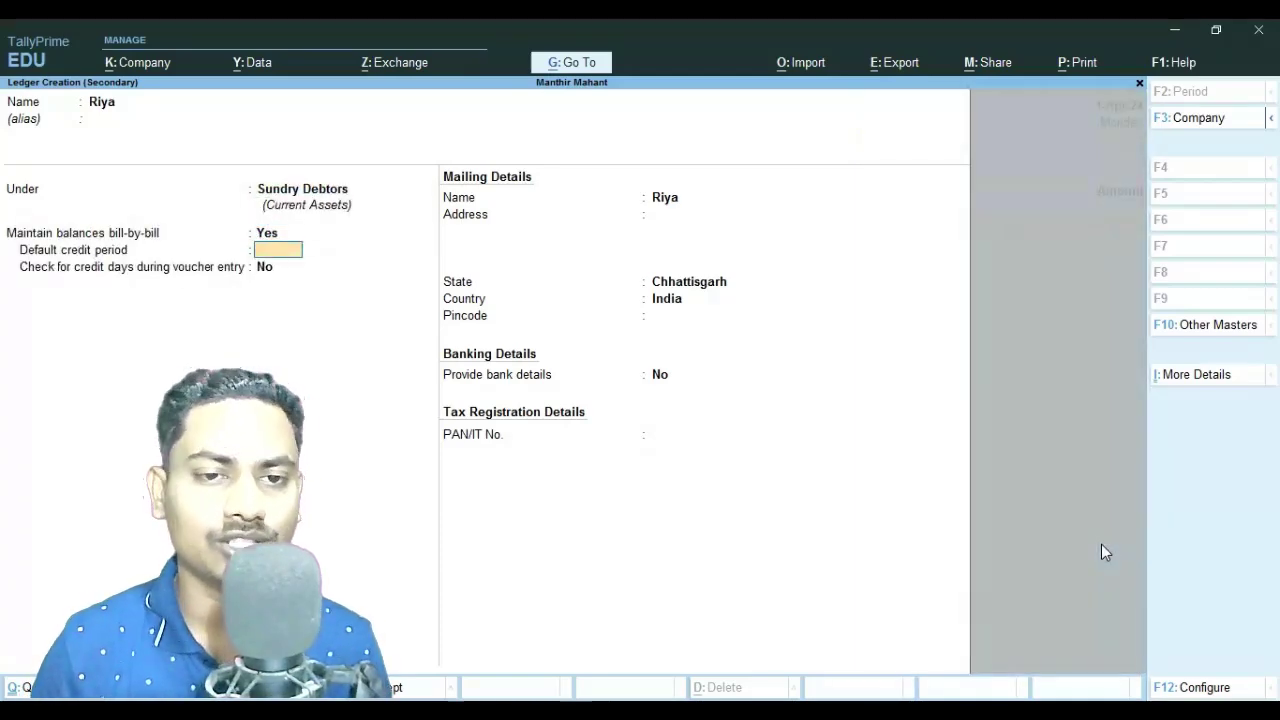
{"action": "key", "text": "Return"}
{"action": "key", "text": "Return"}
{"action": "key", "text": "Return"}
{"action": "key", "text": "Return"}
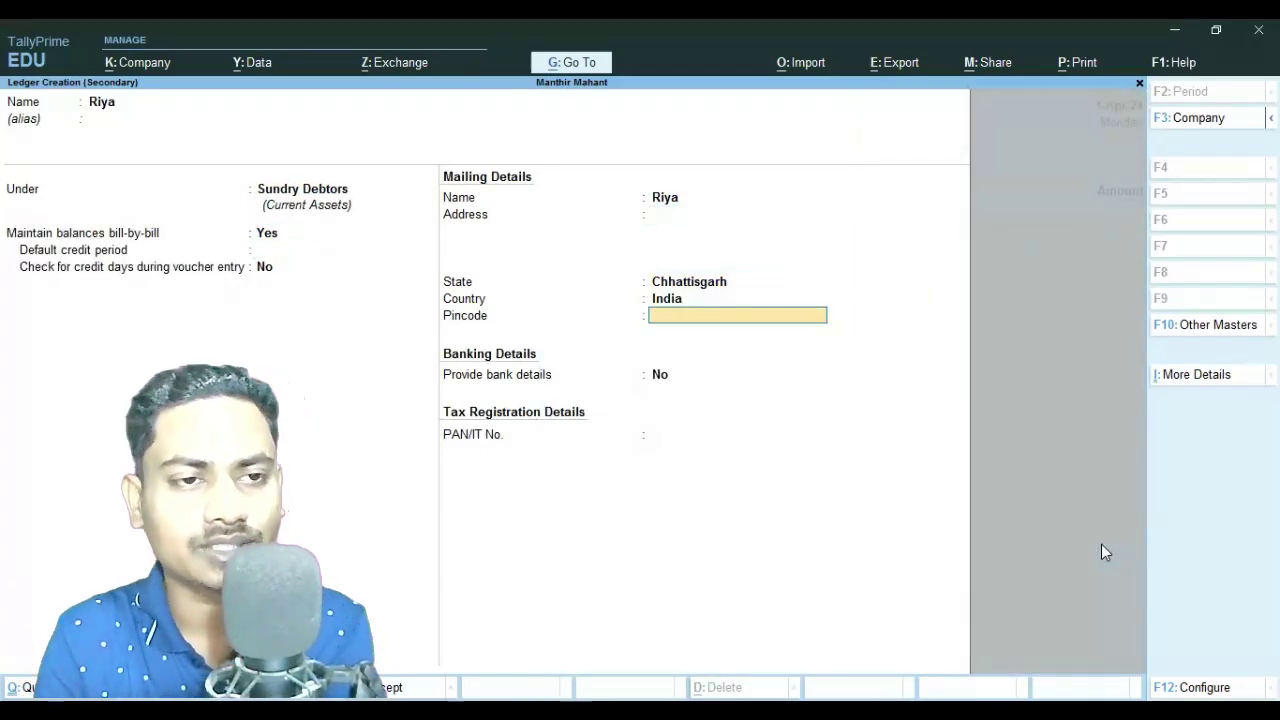
{"action": "key", "text": "Return"}
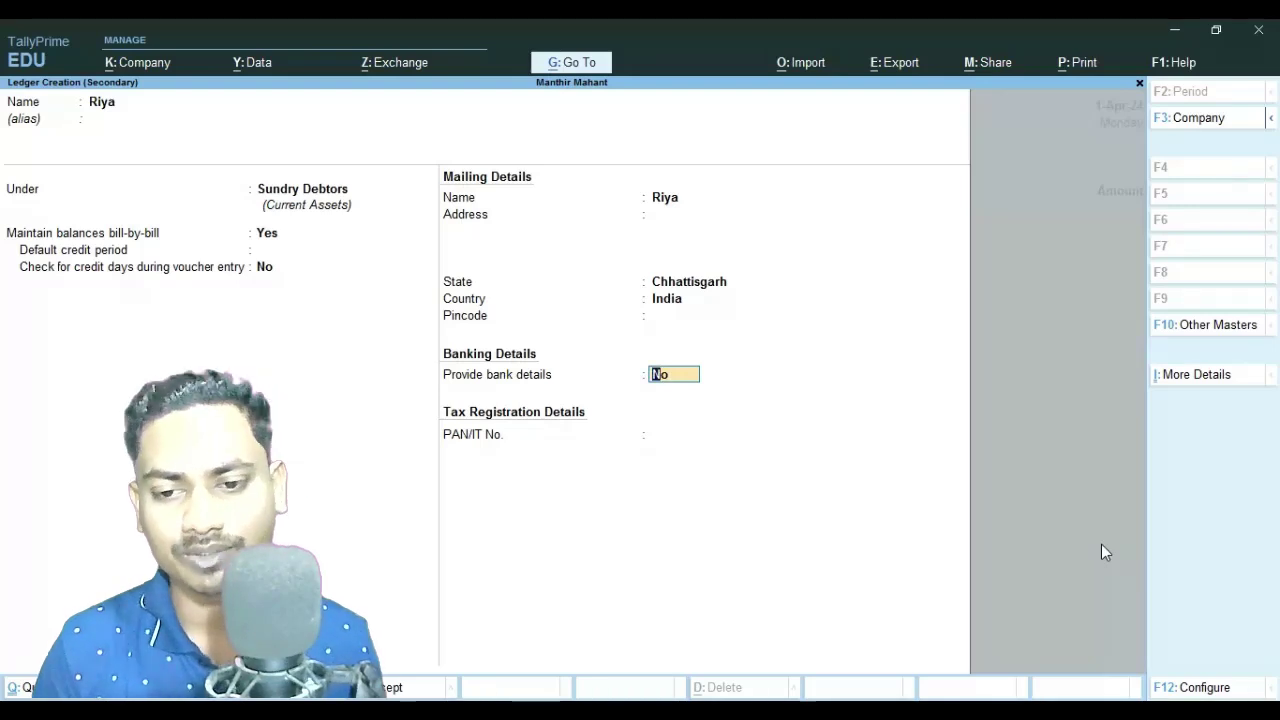
{"action": "key", "text": "Return"}
{"action": "key", "text": "Return"}
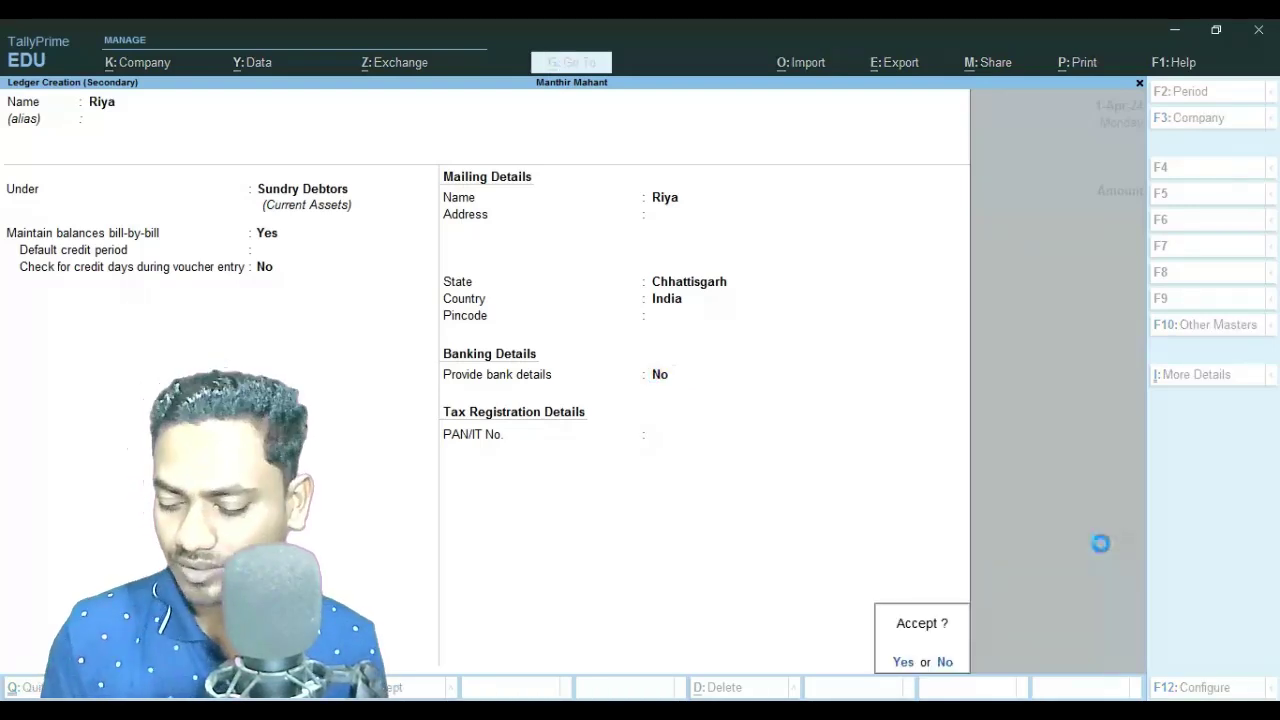
{"action": "key", "text": "Return"}
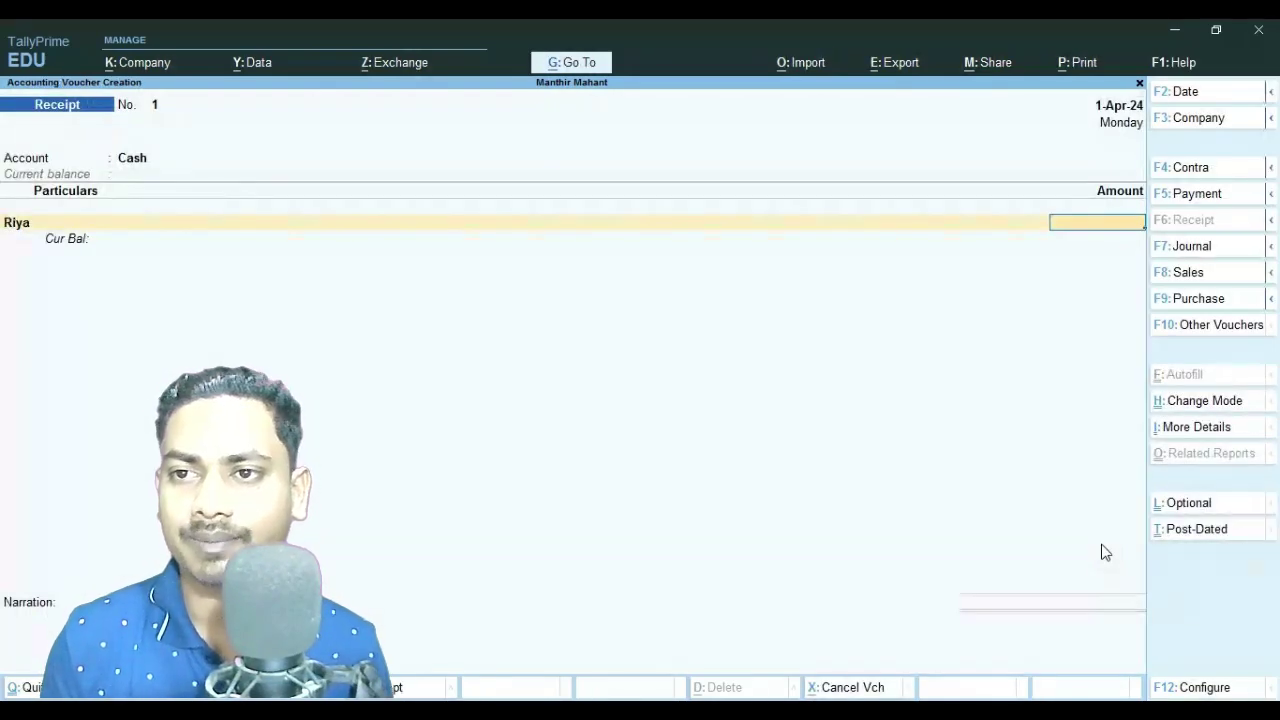
Enter 6000 as the amount received from the customer and set its bill-wise reference type to Advance.
{"action": "type", "text": "6000"}
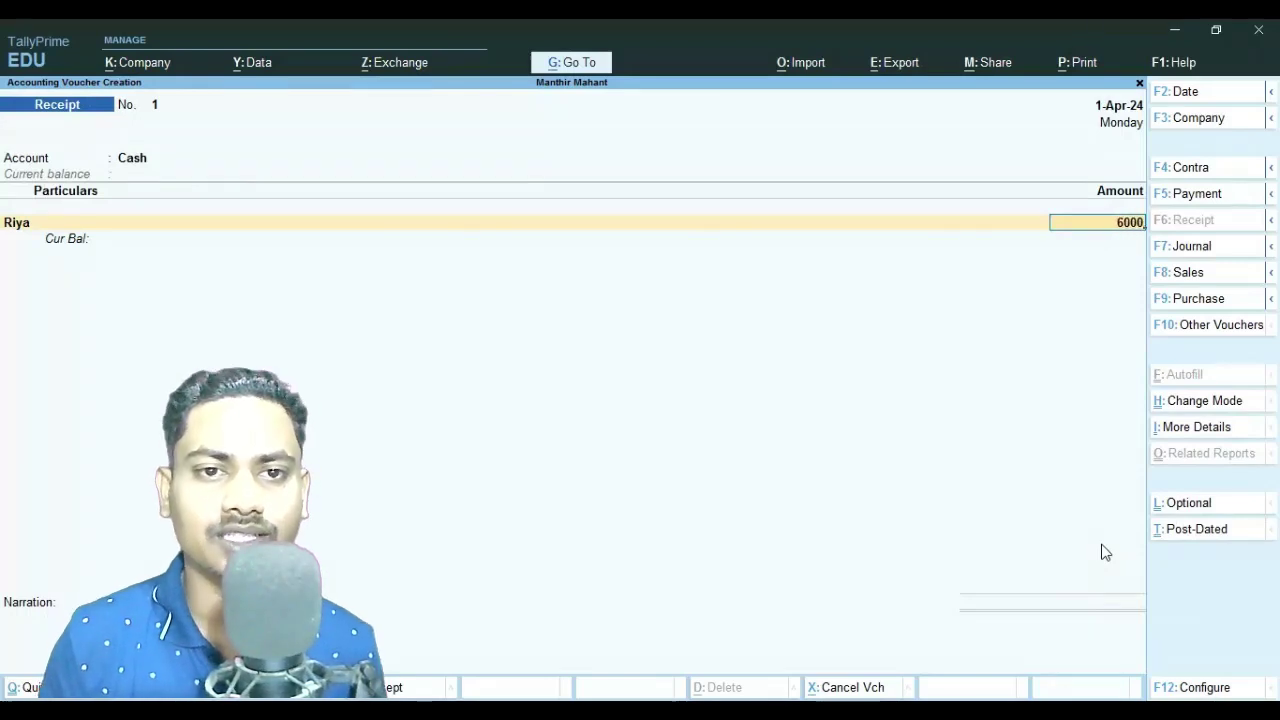
{"action": "key", "text": "Return"}
{"action": "key", "text": "Up"}
{"action": "key", "text": "Up"}
{"action": "key", "text": "Up"}
{"action": "key", "text": "Return"}
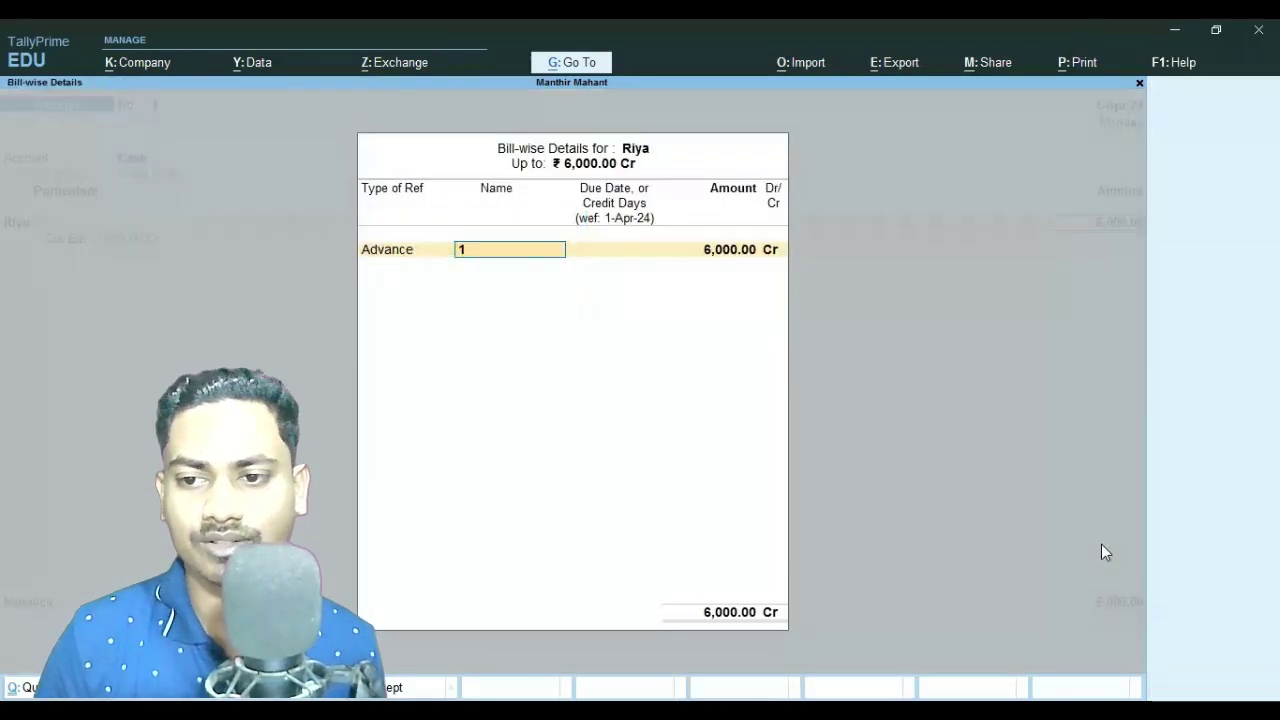
Allocate the full amount to advance reference 1 and save the receipt voucher without a narration.
{"action": "key", "text": "Return"}
{"action": "key", "text": "Return"}
{"action": "key", "text": "Return"}
{"action": "key", "text": "Return"}
{"action": "key", "text": "Return"}
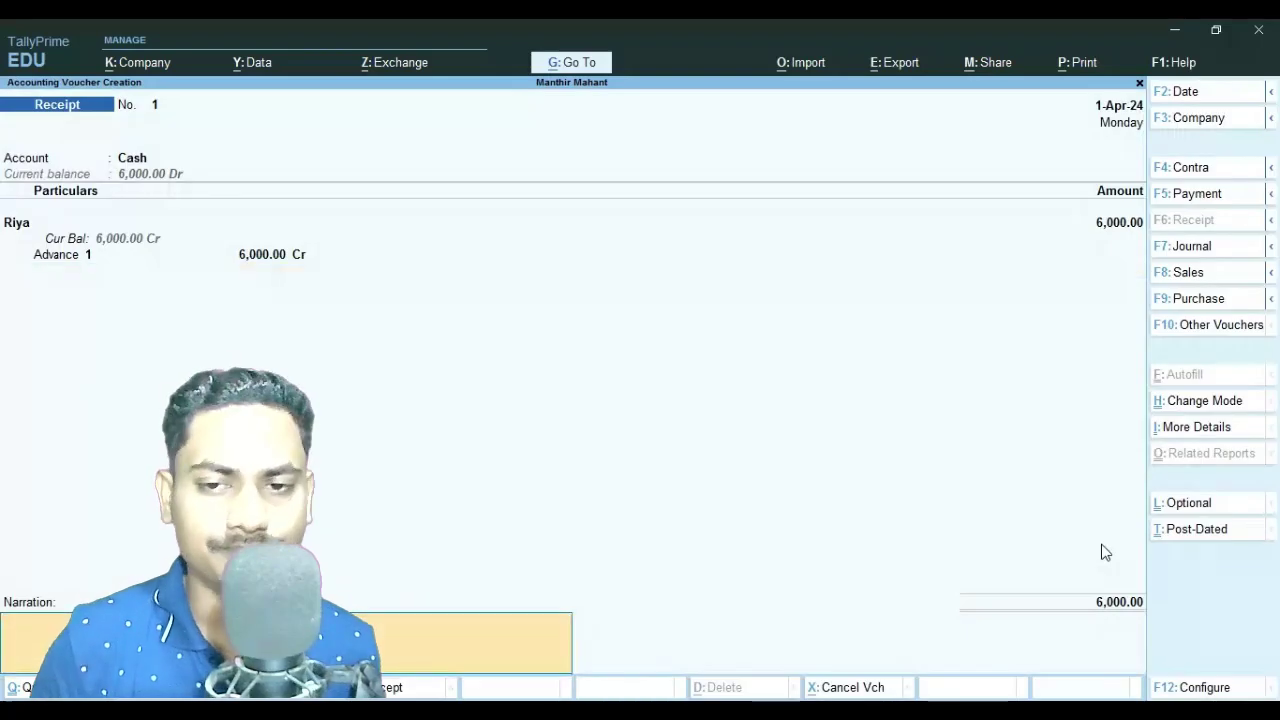
{"action": "key", "text": "Return"}
{"action": "key", "text": "Return"}
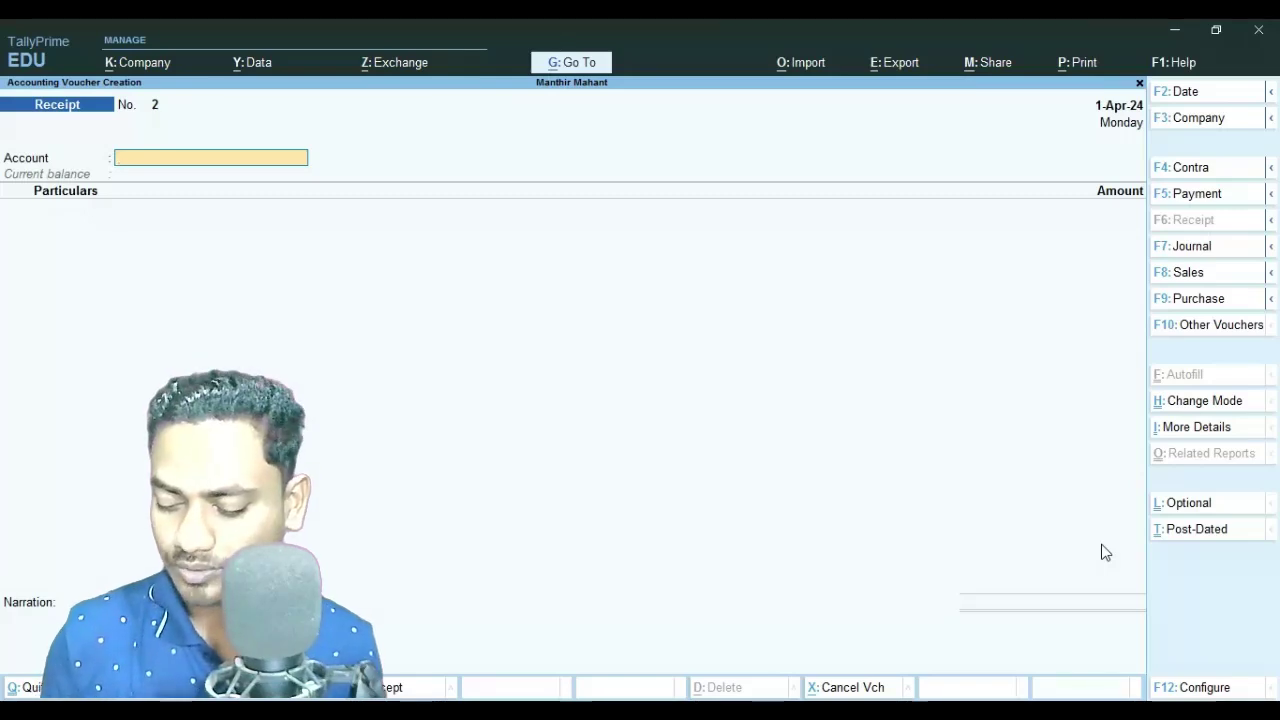
Start a purchase voucher with supplier invoice number 001 dated 1-Apr-24 and pick the existing supplier's ledger as the party account.
{"action": "key", "text": "F9"}
{"action": "type", "text": "001"}
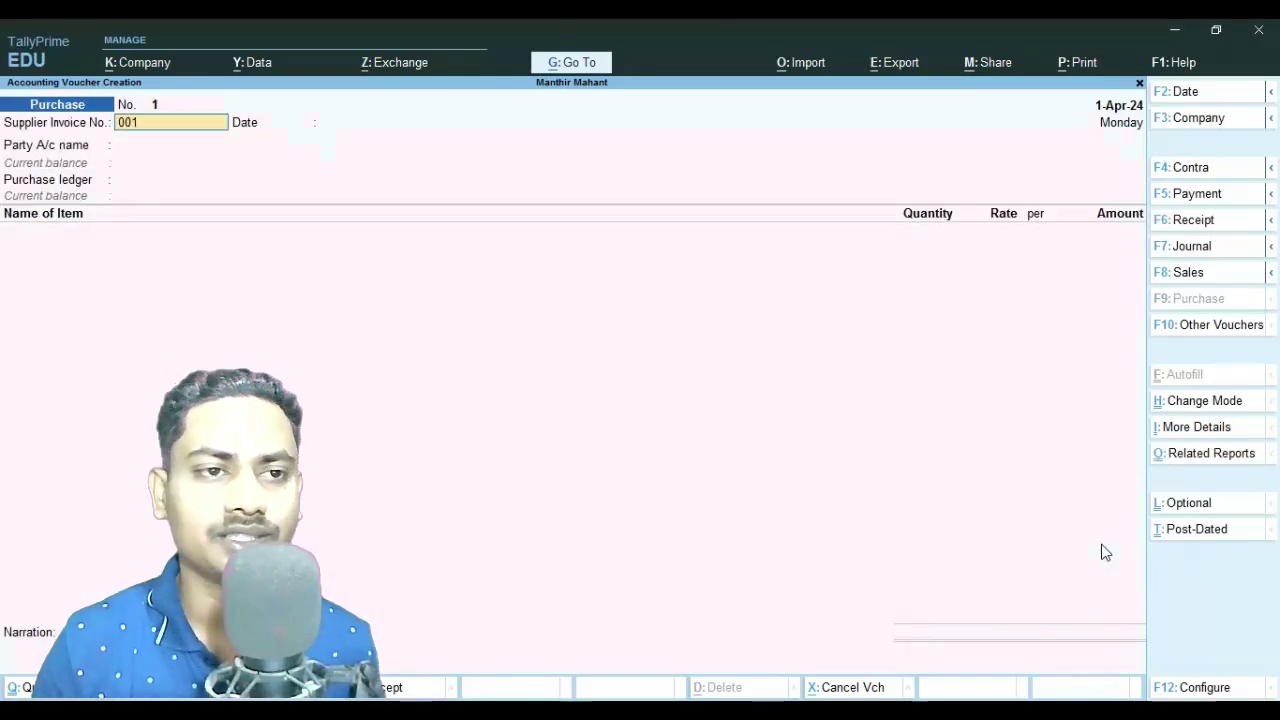
{"action": "key", "text": "Return"}
{"action": "key", "text": "Return"}
{"action": "key", "text": "Down"}
{"action": "key", "text": "Return"}
{"action": "key", "text": "Escape"}
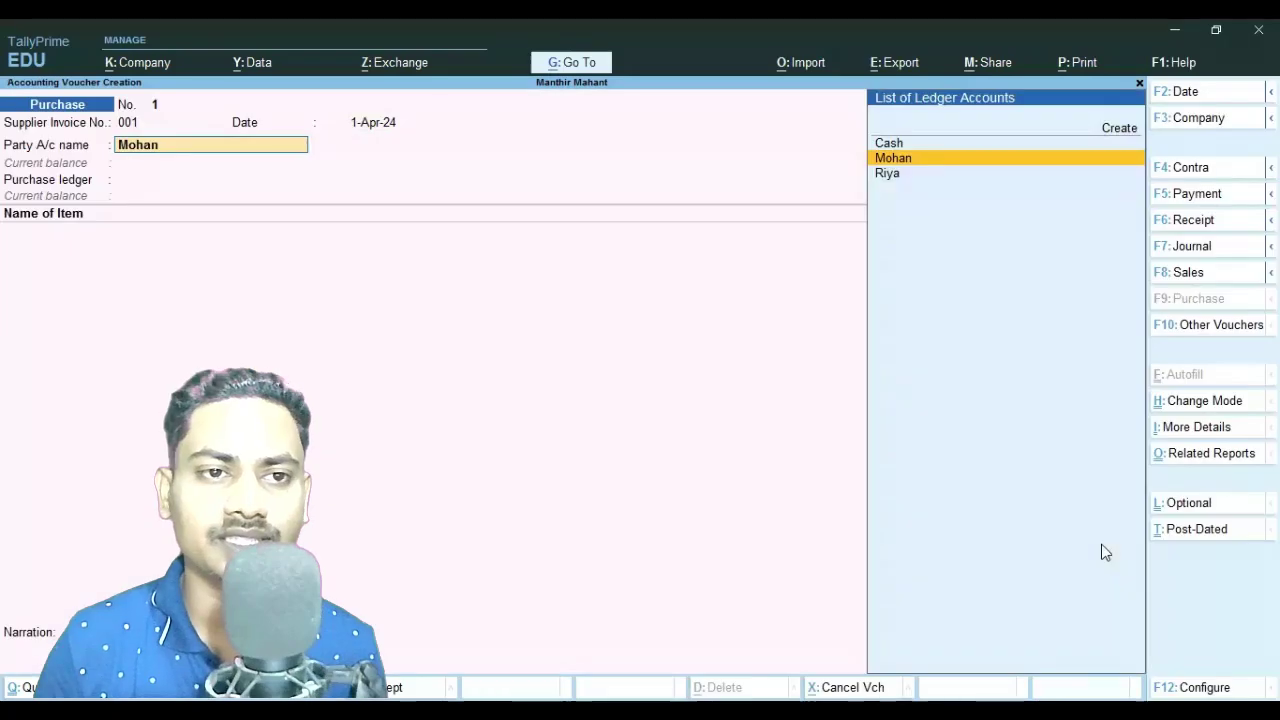
Review the supplier's ledger master, going through its group, bill-by-bill, mailing, banking, tax and opening balance fields.
{"action": "key", "text": "ctrl+Return"}
{"action": "key", "text": "Return"}
{"action": "key", "text": "Return"}
{"action": "key", "text": "Return"}
{"action": "key", "text": "Return"}
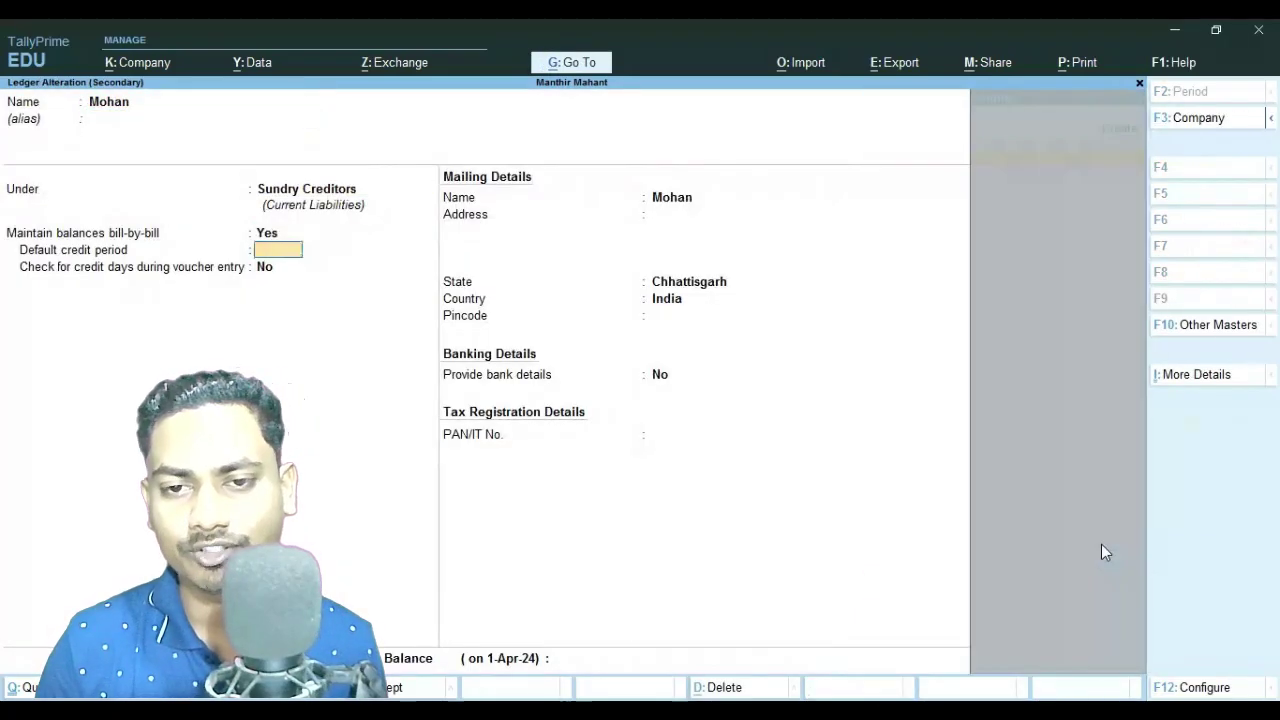
{"action": "key", "text": "Return"}
{"action": "key", "text": "Return"}
{"action": "key", "text": "Return"}
{"action": "key", "text": "Return"}
{"action": "key", "text": "Return"}
{"action": "key", "text": "Return"}
{"action": "key", "text": "Return"}
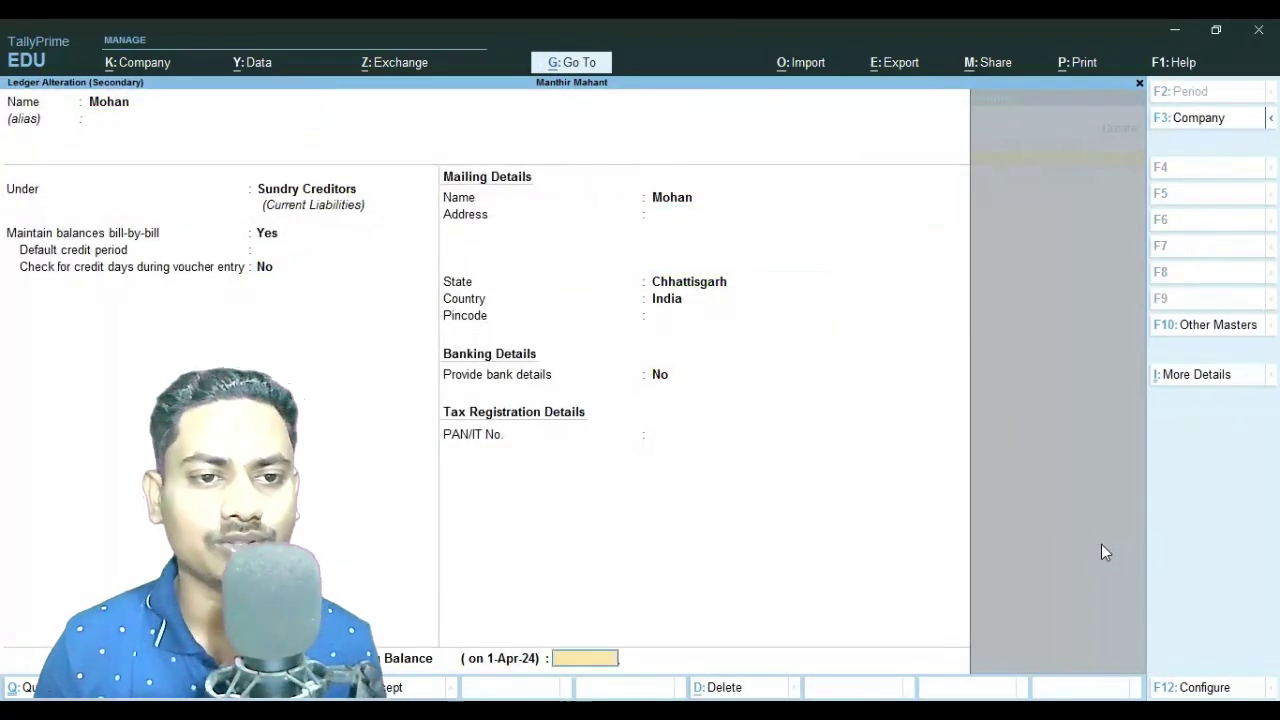
{"action": "key", "text": "Return"}
{"action": "left_click", "coordinate": [1105, 552]}
Confirm the supplier as the party with blank receipt details and default party details, and choose Goods Purchase as the purchase ledger.
{"action": "key", "text": "Return"}
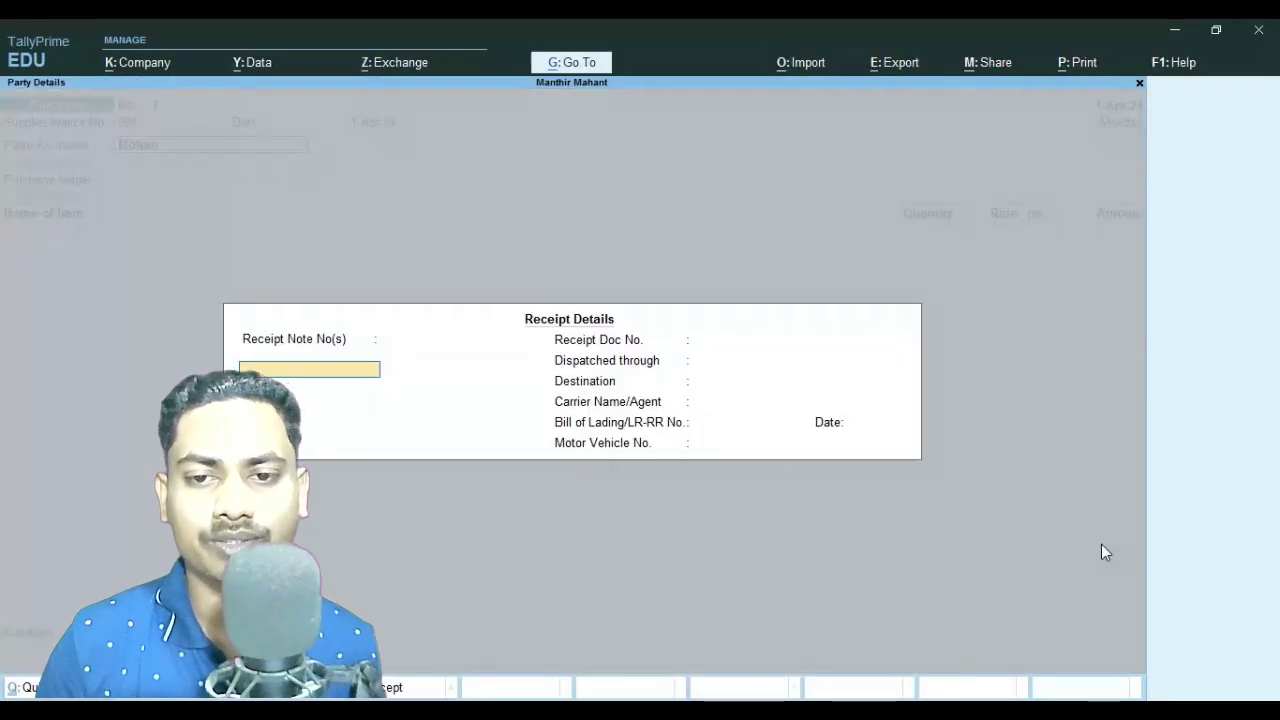
{"action": "key", "text": "Return"}
{"action": "key", "text": "Return"}
{"action": "key", "text": "Return"}
{"action": "key", "text": "Return"}
{"action": "key", "text": "Return"}
{"action": "key", "text": "Return"}
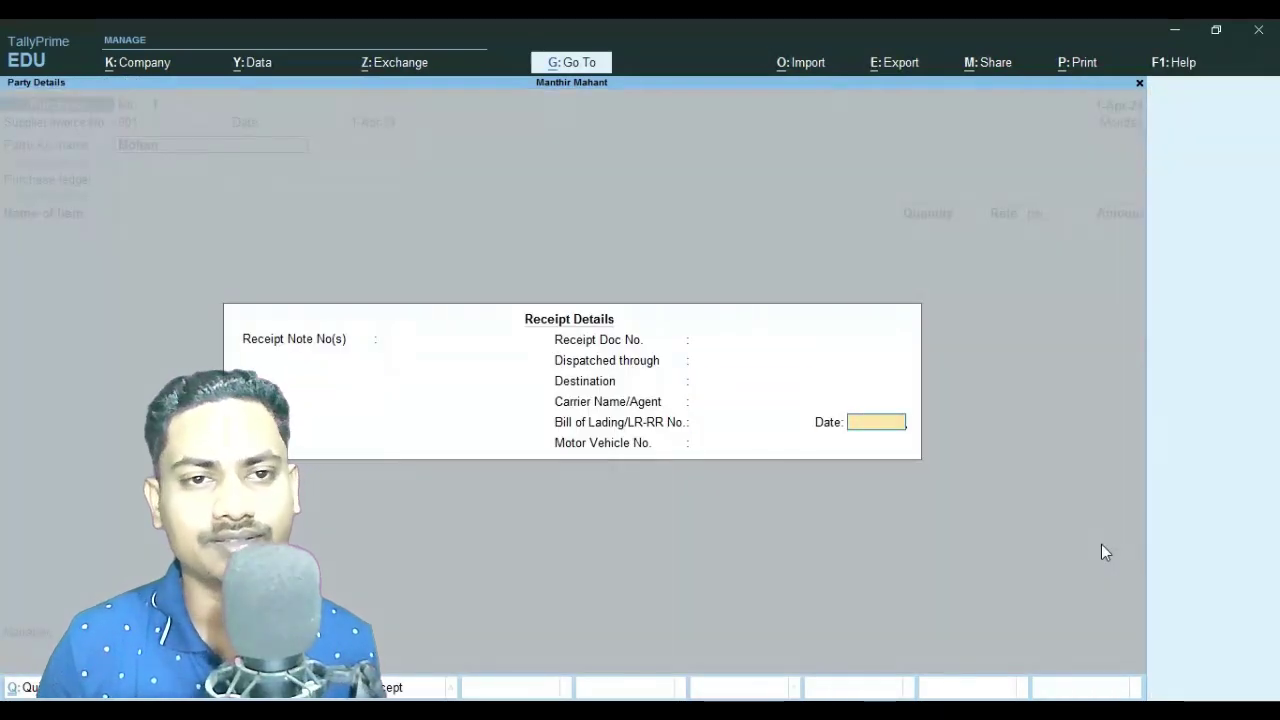
{"action": "key", "text": "Return"}
{"action": "key", "text": "Return"}
{"action": "key", "text": "Return"}
{"action": "key", "text": "Return"}
{"action": "key", "text": "Return"}
{"action": "key", "text": "Return"}
{"action": "key", "text": "Return"}
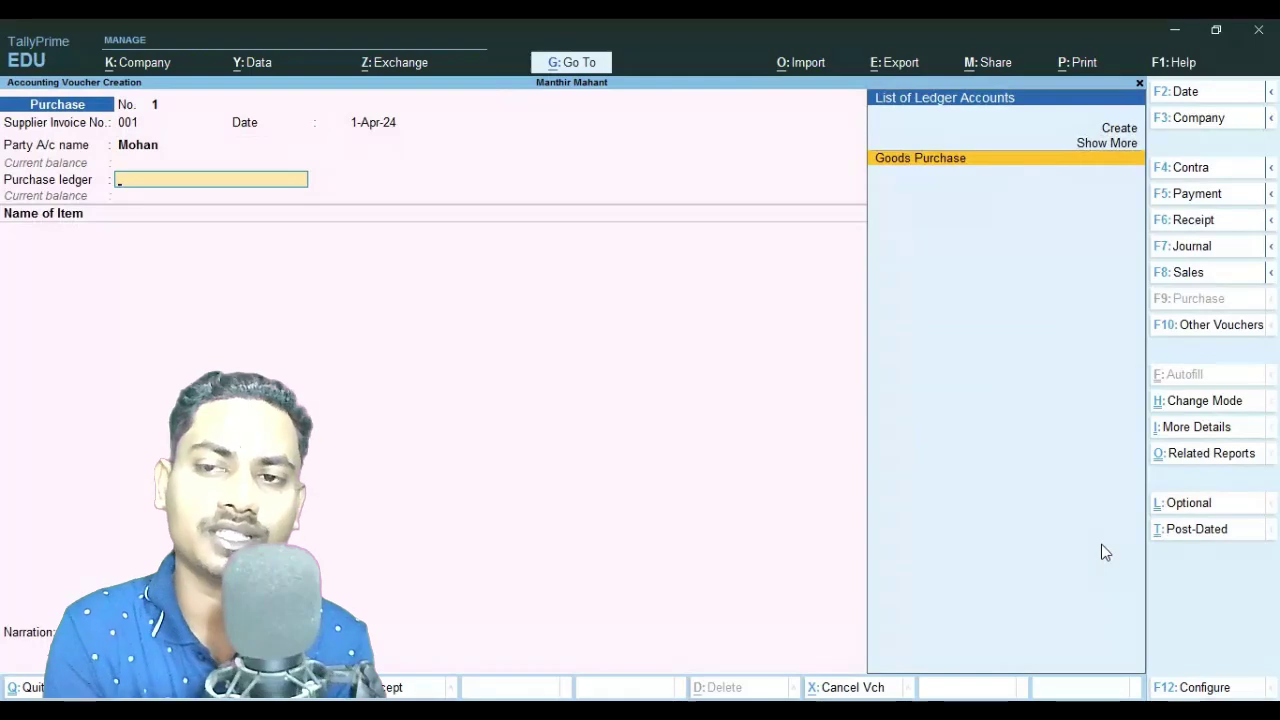
{"action": "key", "text": "Return"}
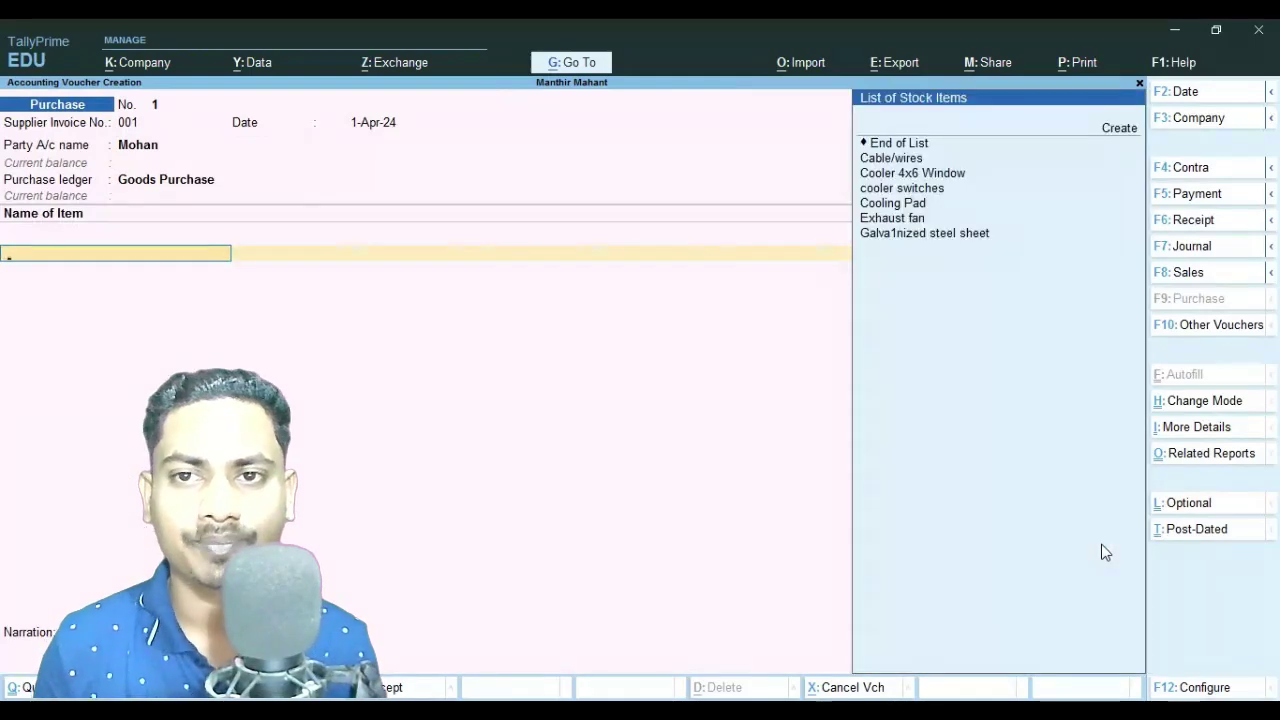
Add the stock item Cable/wires to the purchase with a quantity of 100 nos at a rate of 30.
{"action": "key", "text": "Down"}
{"action": "key", "text": "Down"}
{"action": "key", "text": "Down"}
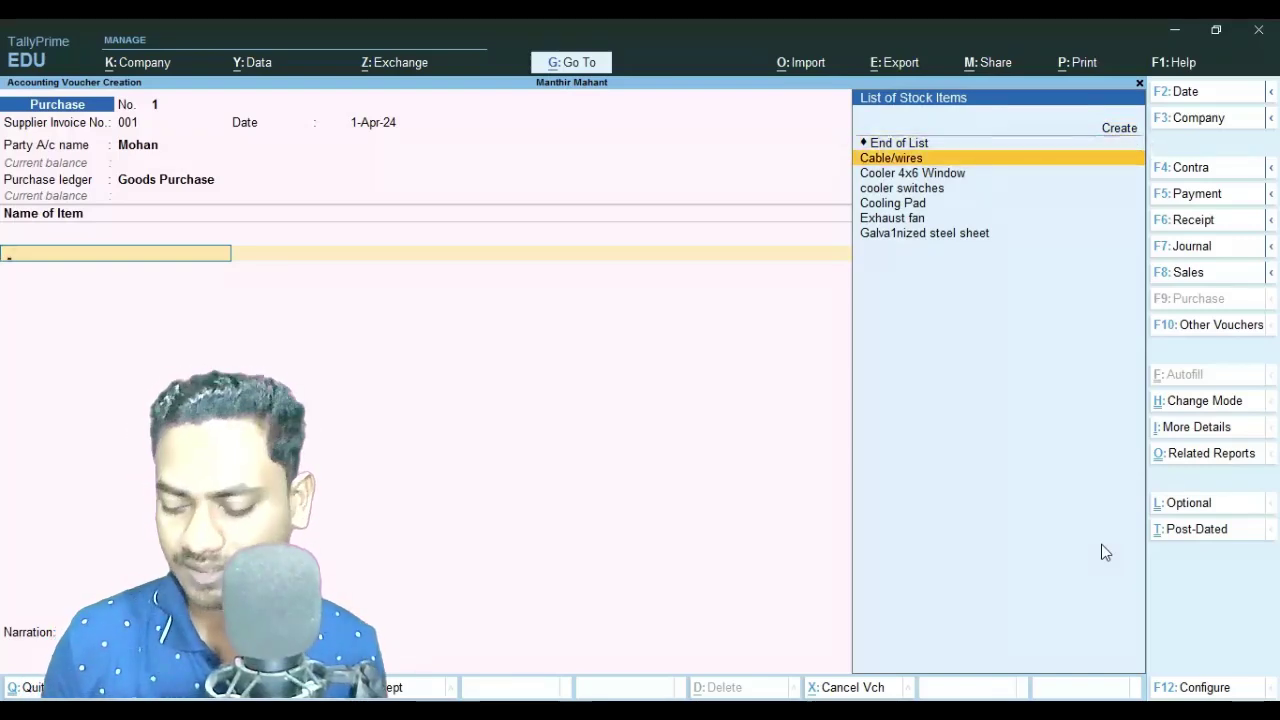
{"action": "key", "text": "Return"}
{"action": "type", "text": "1"}
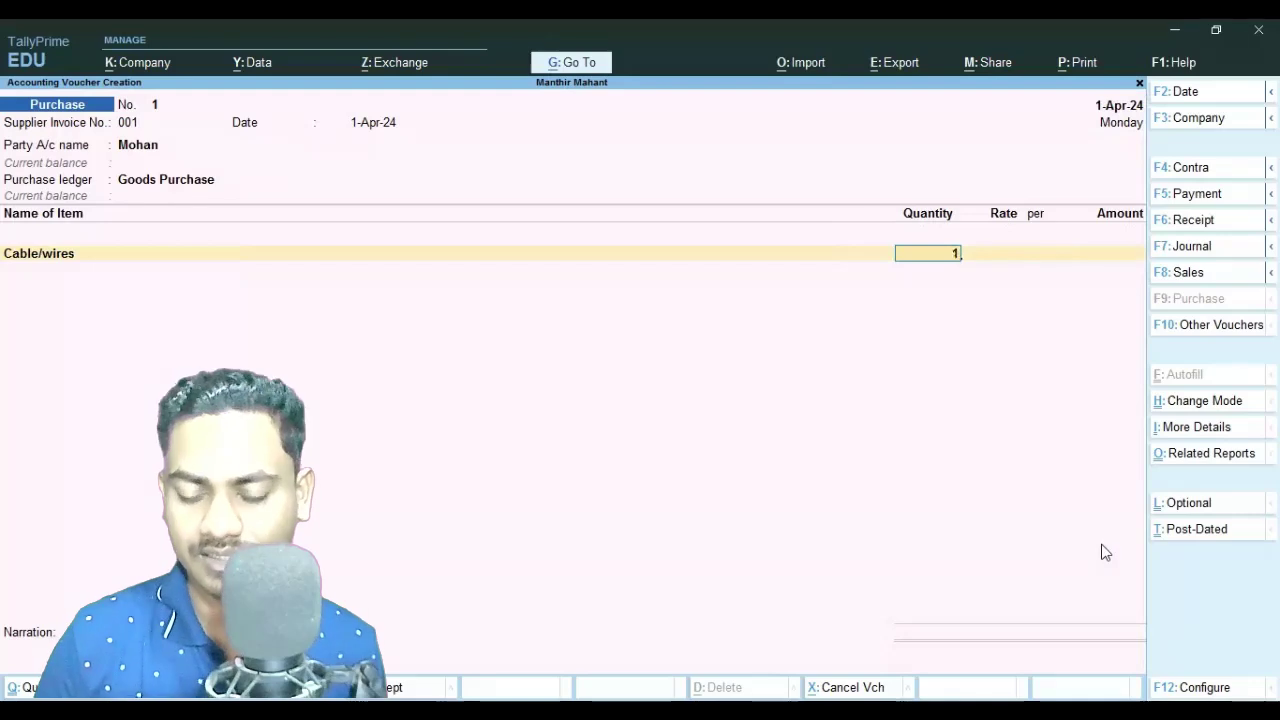
{"action": "type", "text": "00"}
{"action": "key", "text": "Return"}
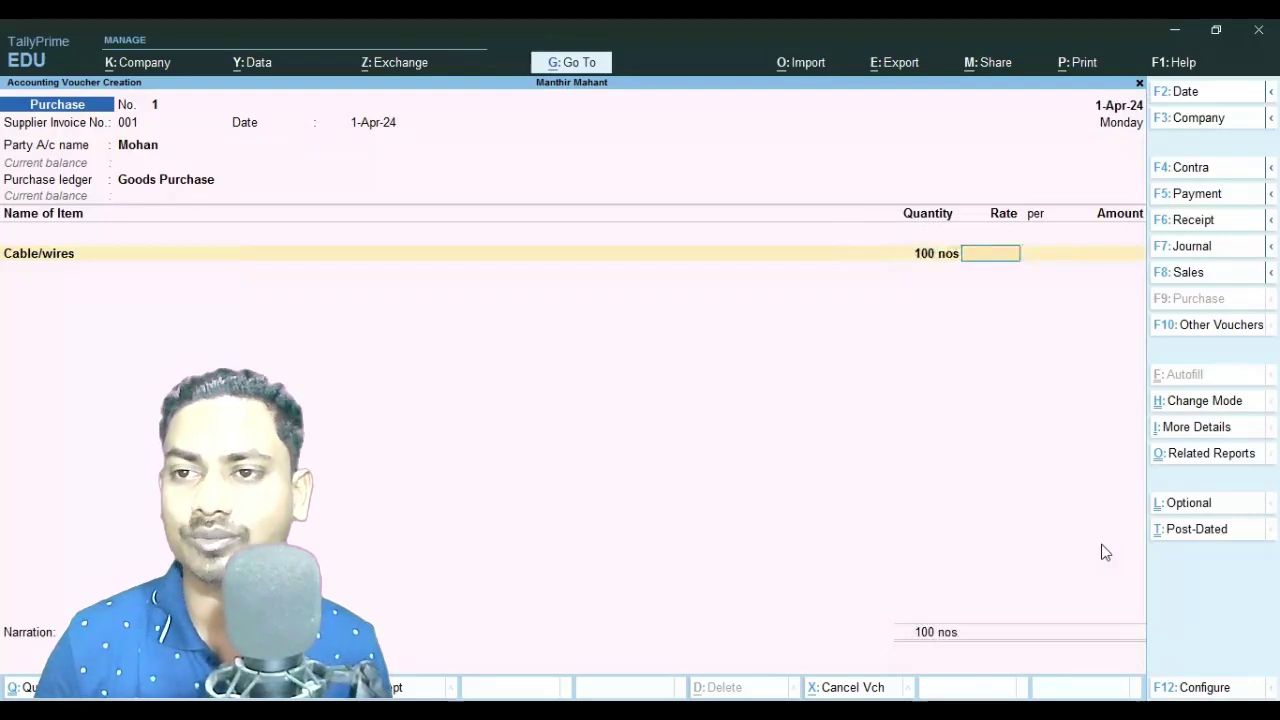
{"action": "type", "text": "30"}
{"action": "key", "text": "Return"}
{"action": "key", "text": "Return"}
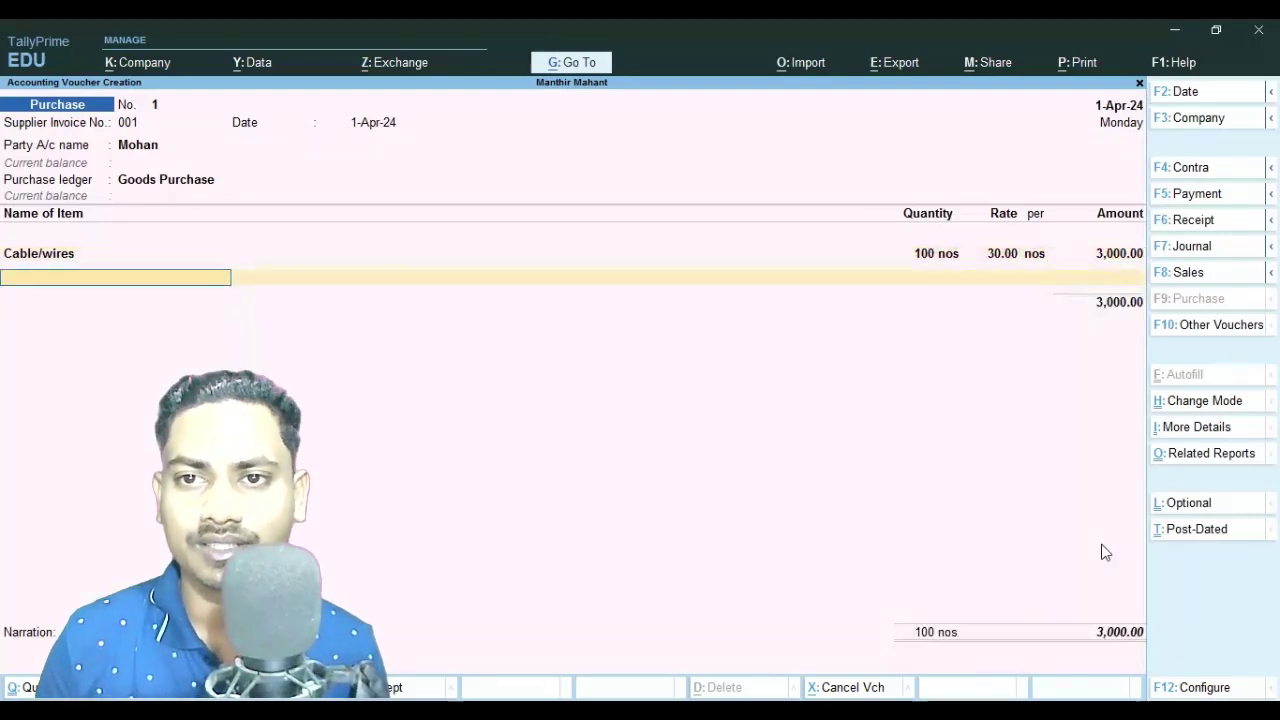
Add the stock item cooler switches to the purchase with a quantity of 100 nos at a rate of 10.
{"action": "key", "text": "Down"}
{"action": "key", "text": "Down"}
{"action": "key", "text": "Down"}
{"action": "key", "text": "Return"}
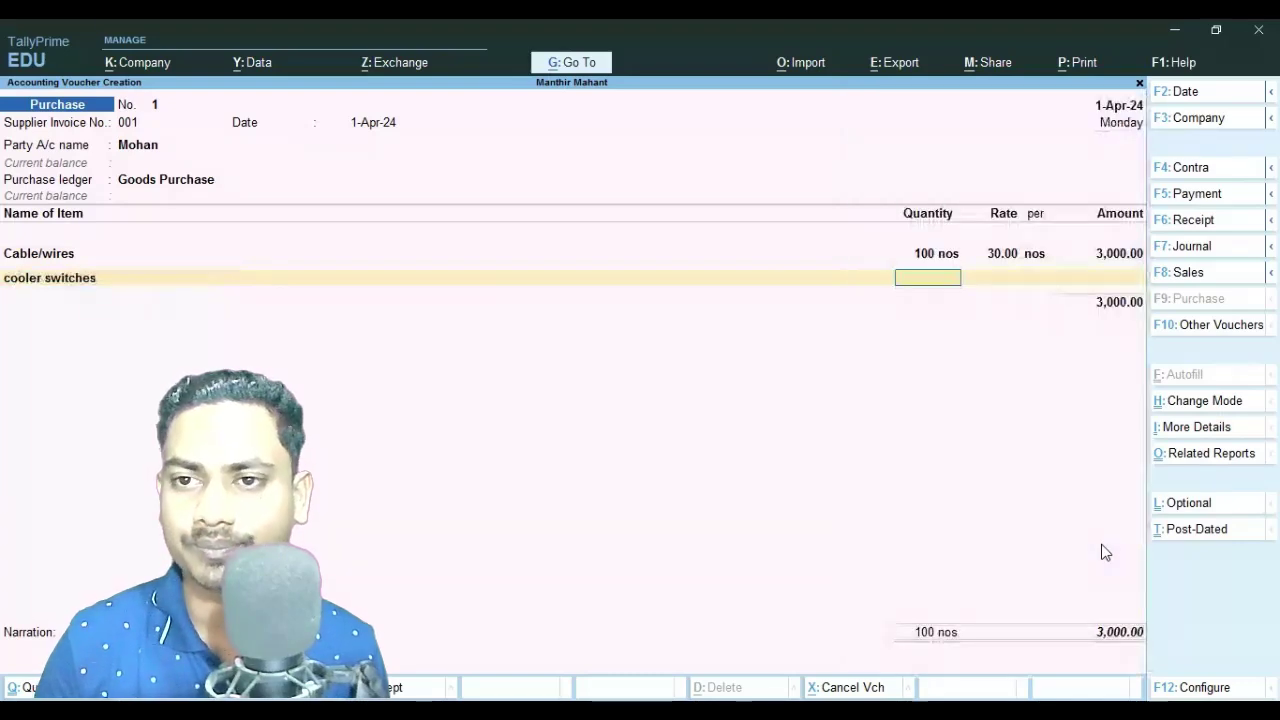
{"action": "type", "text": "100"}
{"action": "key", "text": "Return"}
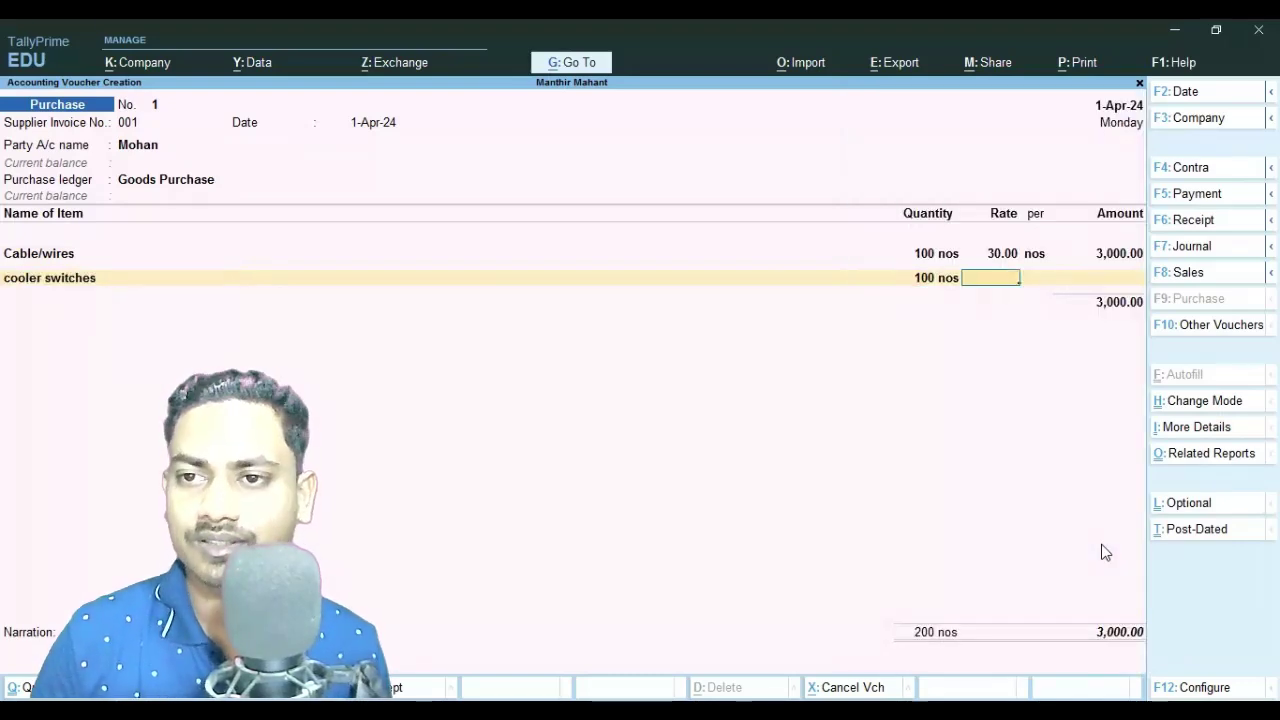
{"action": "type", "text": "10"}
{"action": "key", "text": "Return"}
{"action": "key", "text": "Return"}
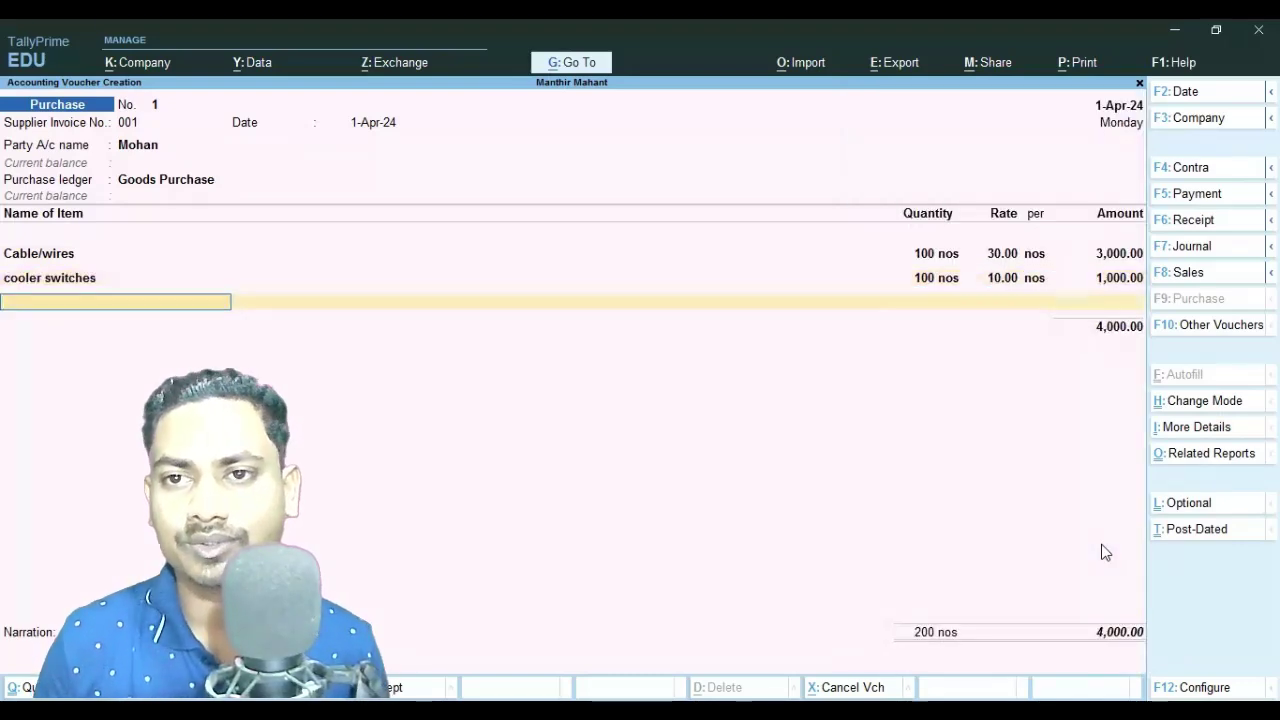
Add the stock item Cooling Pad to the purchase with a quantity of 100 nos at a rate of 20.
{"action": "key", "text": "Down"}
{"action": "key", "text": "Down"}
{"action": "key", "text": "Down"}
{"action": "key", "text": "Down"}
{"action": "key", "text": "Return"}
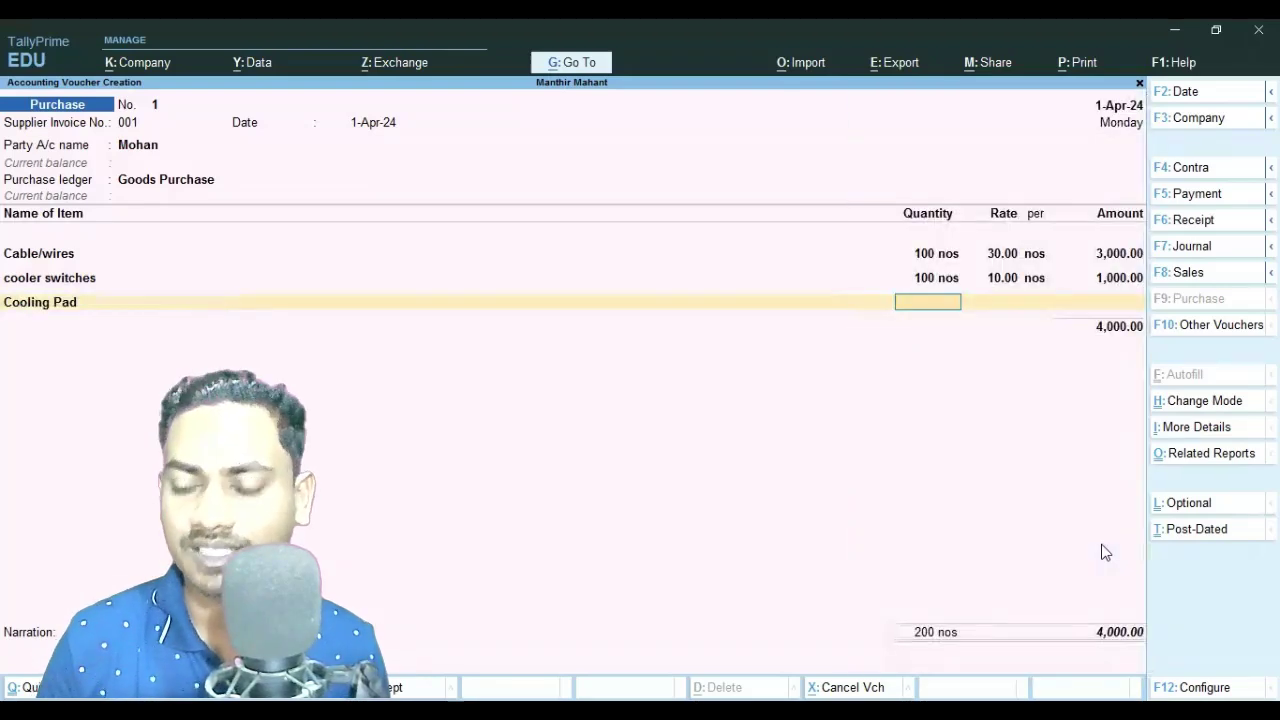
{"action": "type", "text": "100"}
{"action": "key", "text": "Return"}
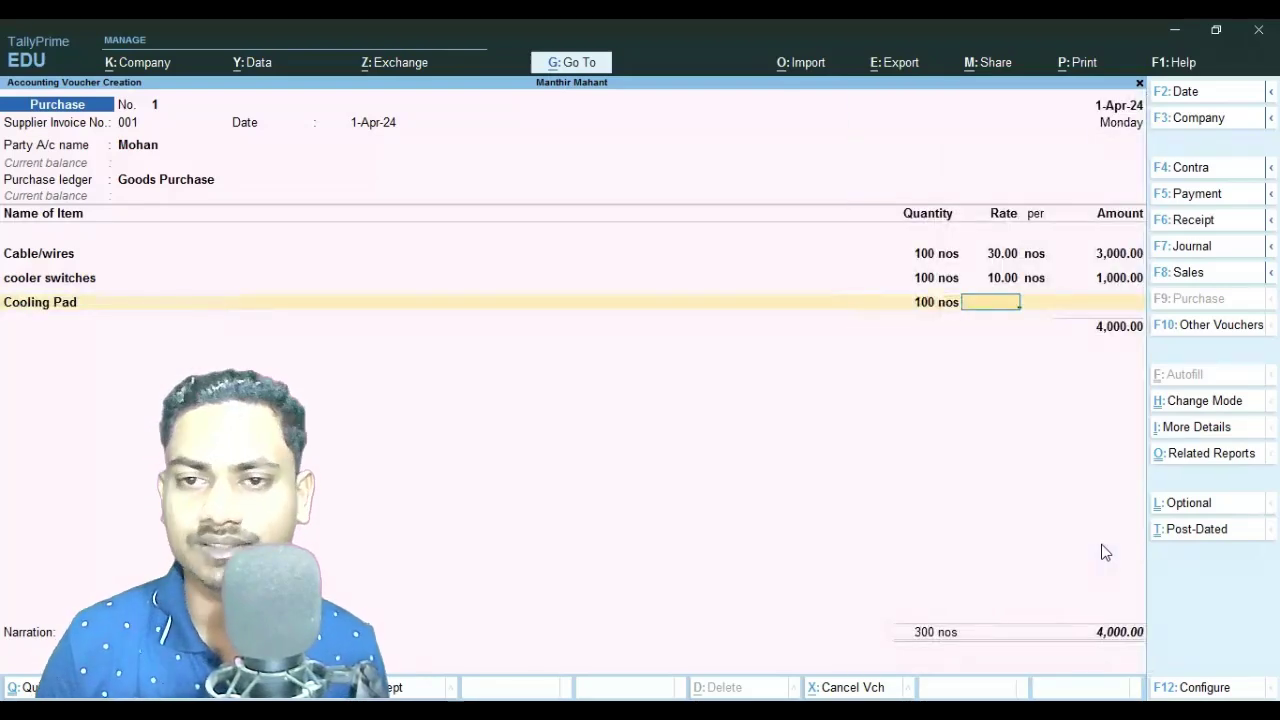
{"action": "type", "text": "20"}
{"action": "key", "text": "Return"}
{"action": "key", "text": "Return"}
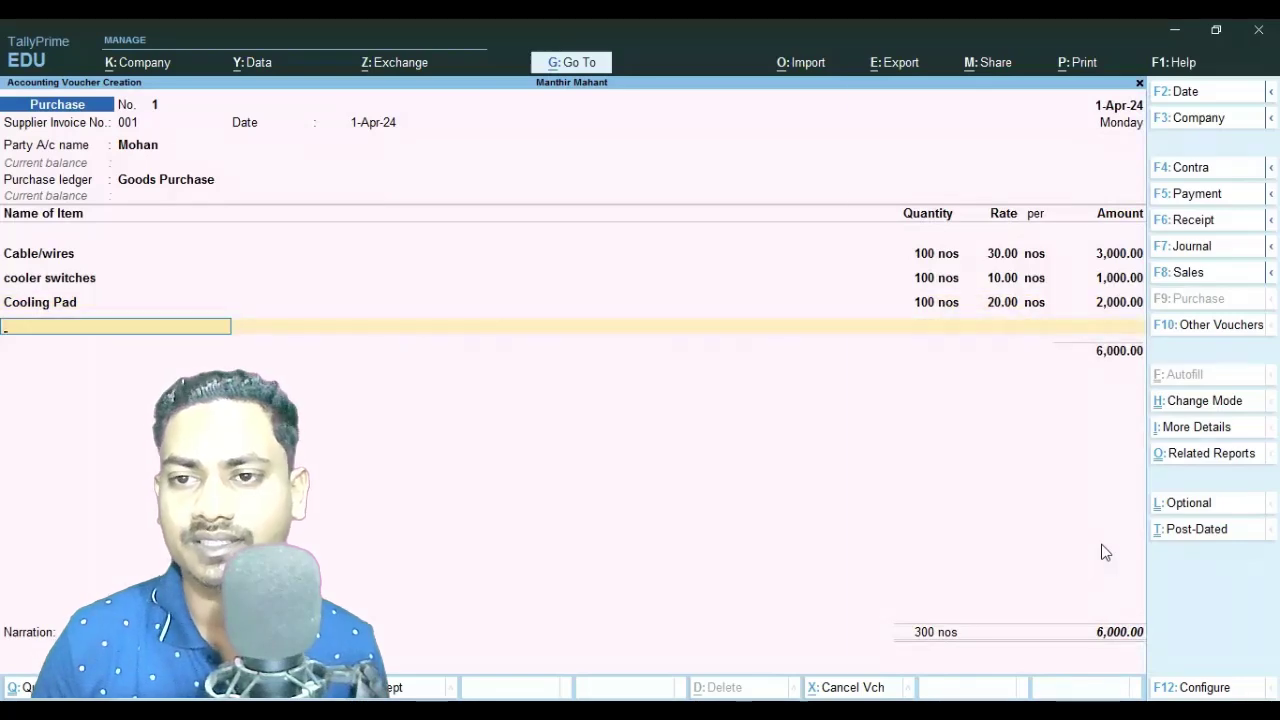
Add the stock item Exhaust fan to the purchase with a quantity of 100 nos at a rate of 90.
{"action": "key", "text": "Down"}
{"action": "key", "text": "Down"}
{"action": "key", "text": "Down"}
{"action": "key", "text": "Down"}
{"action": "key", "text": "Down"}
{"action": "key", "text": "Return"}
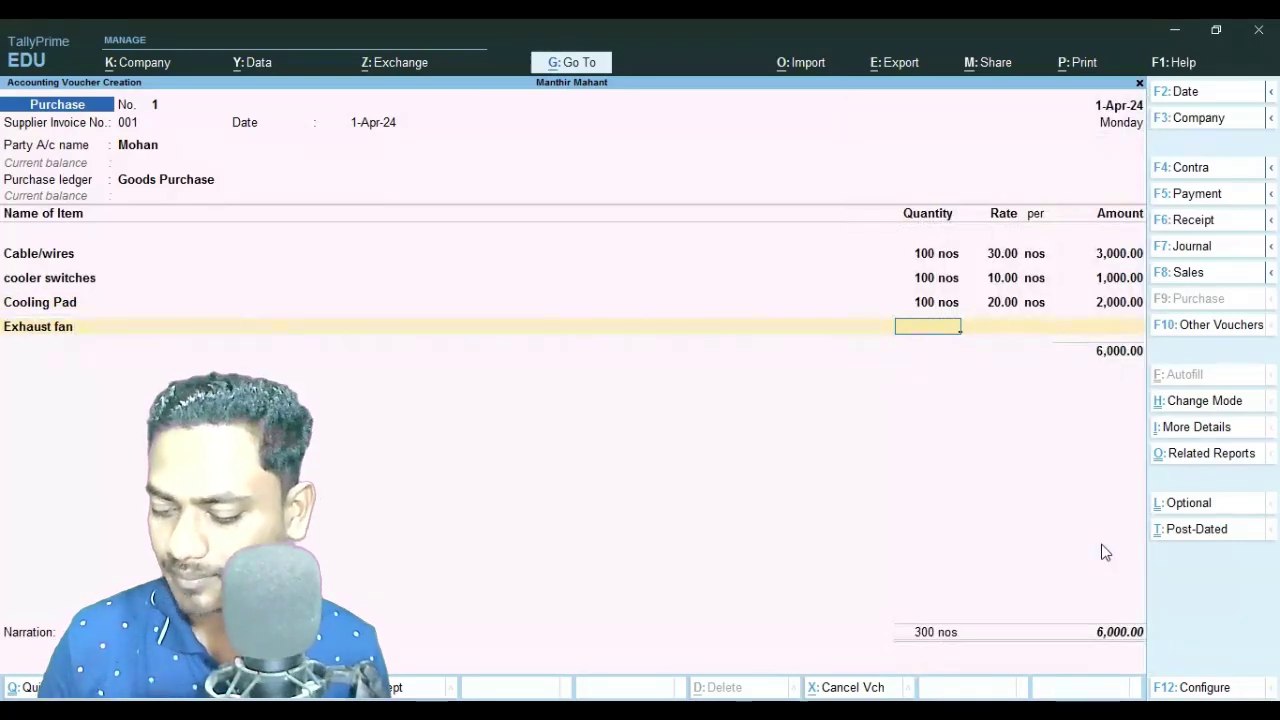
{"action": "type", "text": "100"}
{"action": "key", "text": "Return"}
{"action": "type", "text": "90"}
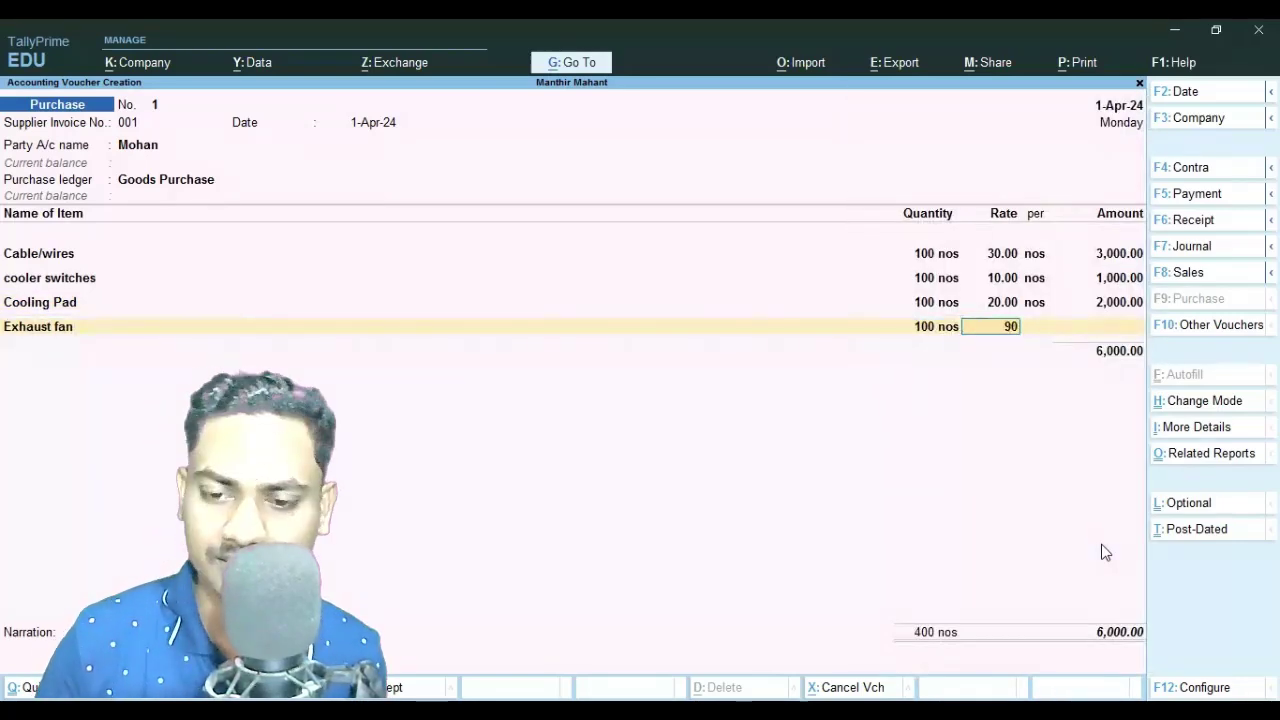
{"action": "key", "text": "Return"}
{"action": "key", "text": "Return"}
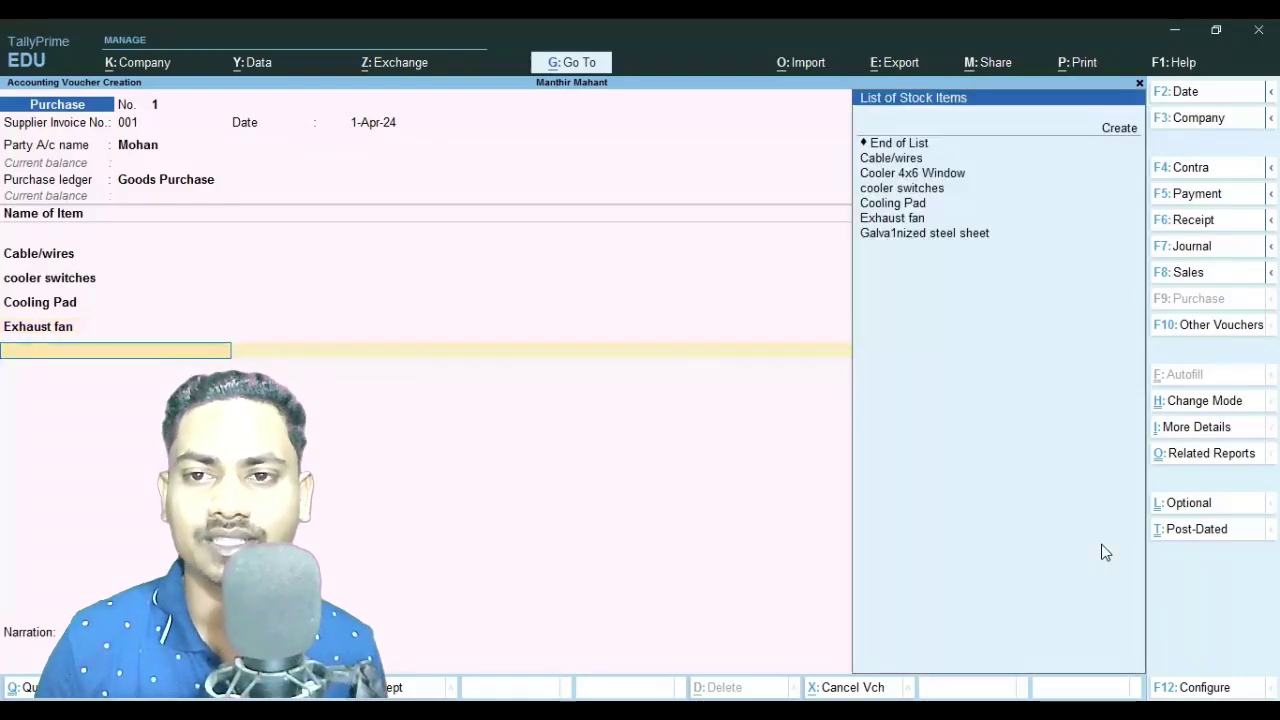
Add the stock item Galva1nized steel sheet to the purchase with a quantity of 100 nos at a rate of 60.
{"action": "key", "text": "Down"}
{"action": "key", "text": "Down"}
{"action": "key", "text": "Down"}
{"action": "key", "text": "Down"}
{"action": "key", "text": "Down"}
{"action": "key", "text": "Down"}
{"action": "key", "text": "Return"}
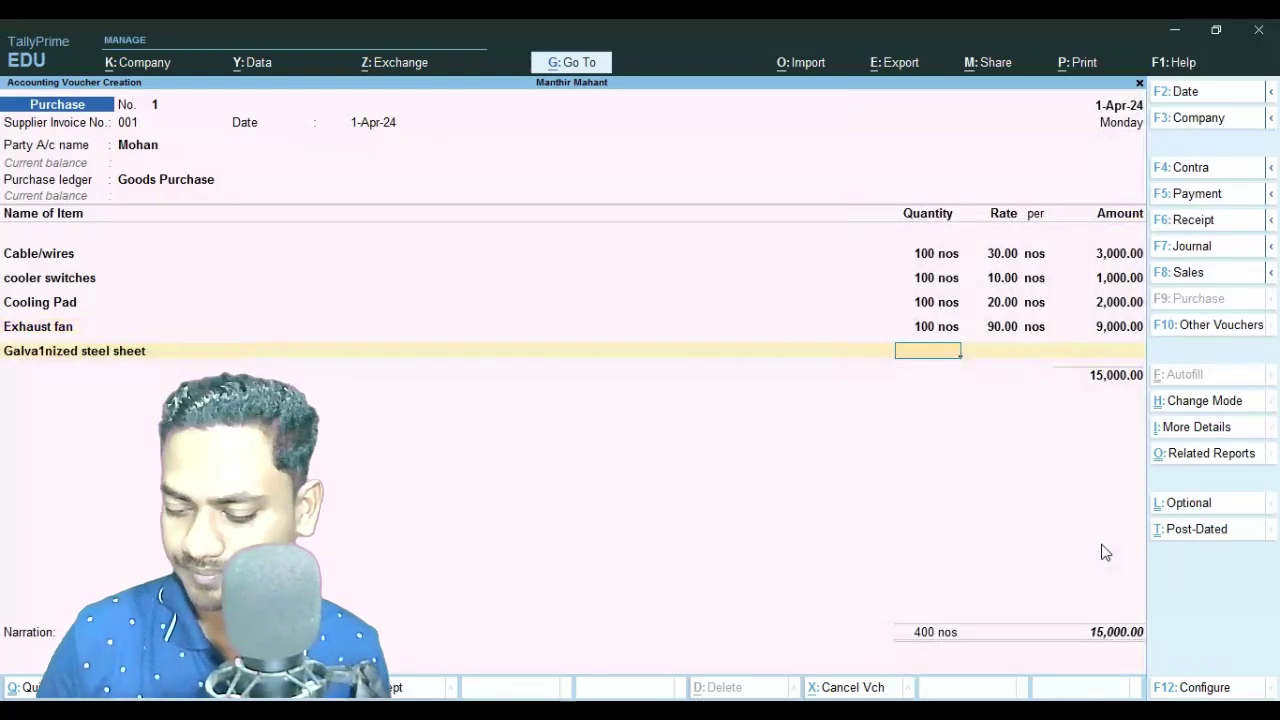
{"action": "type", "text": "100"}
{"action": "key", "text": "Return"}
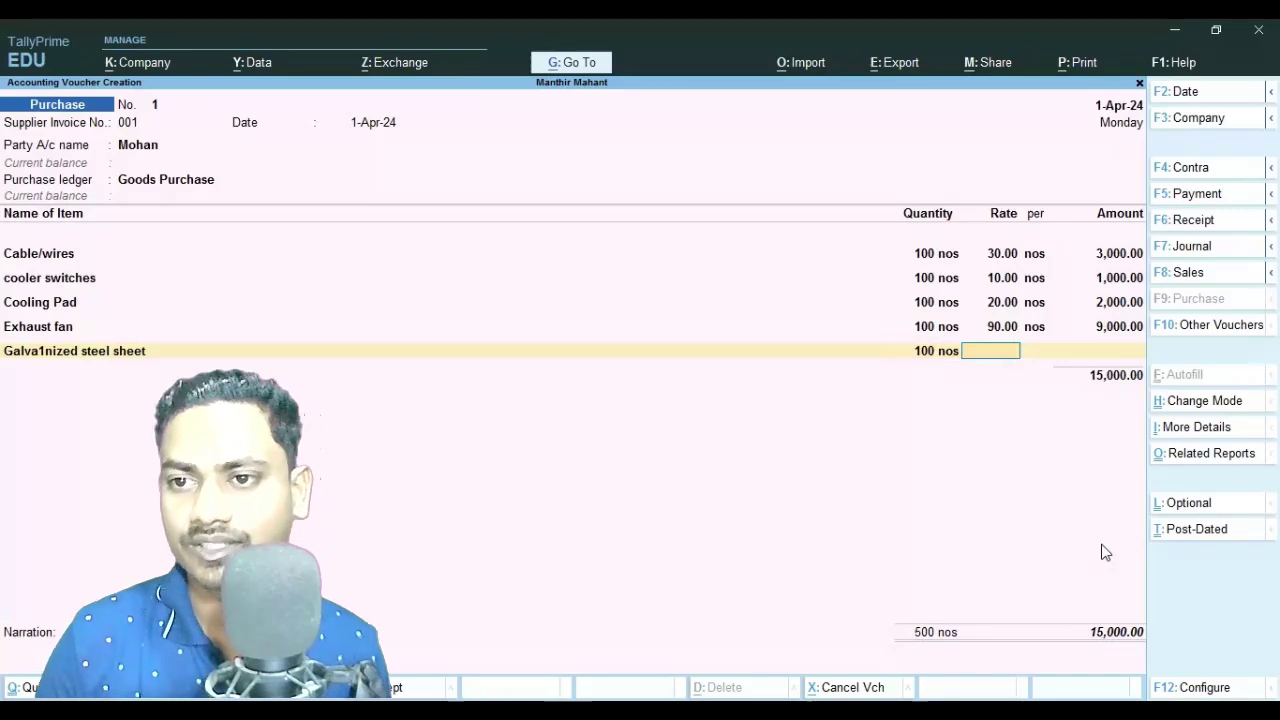
{"action": "type", "text": "60"}
{"action": "key", "text": "Return"}
{"action": "key", "text": "Return"}
{"action": "key", "text": "Return"}
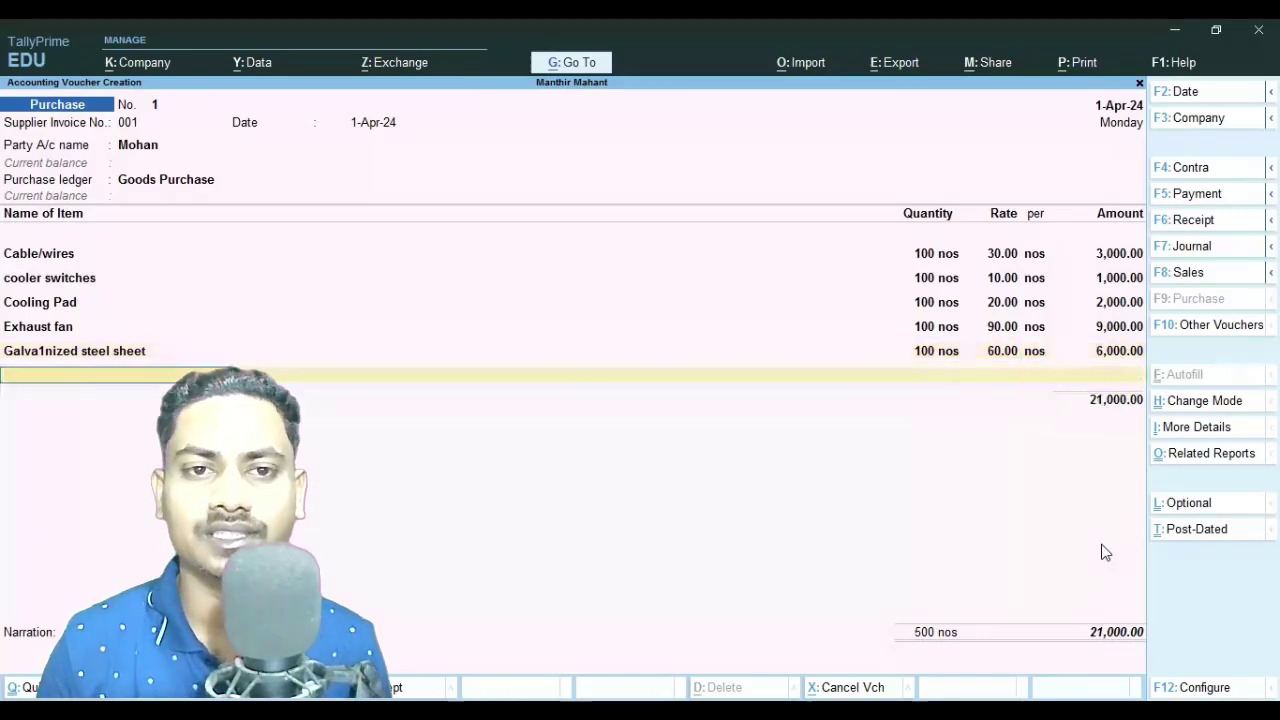
End the item list, allocate the full bill amount to New Ref 001, and save the purchase voucher.
{"action": "key", "text": "Return"}
{"action": "key", "text": "Return"}
{"action": "key", "text": "Return"}
{"action": "key", "text": "Return"}
{"action": "key", "text": "Return"}
{"action": "key", "text": "Return"}
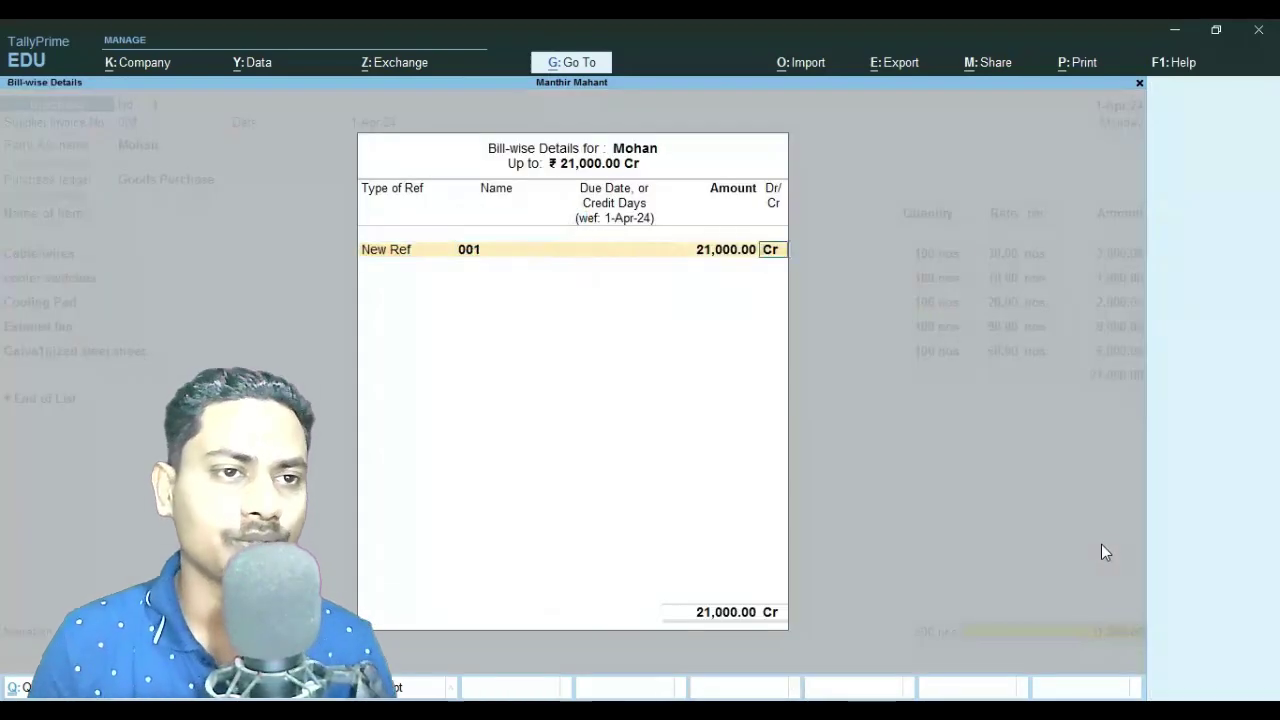
{"action": "key", "text": "Return"}
{"action": "key", "text": "Return"}
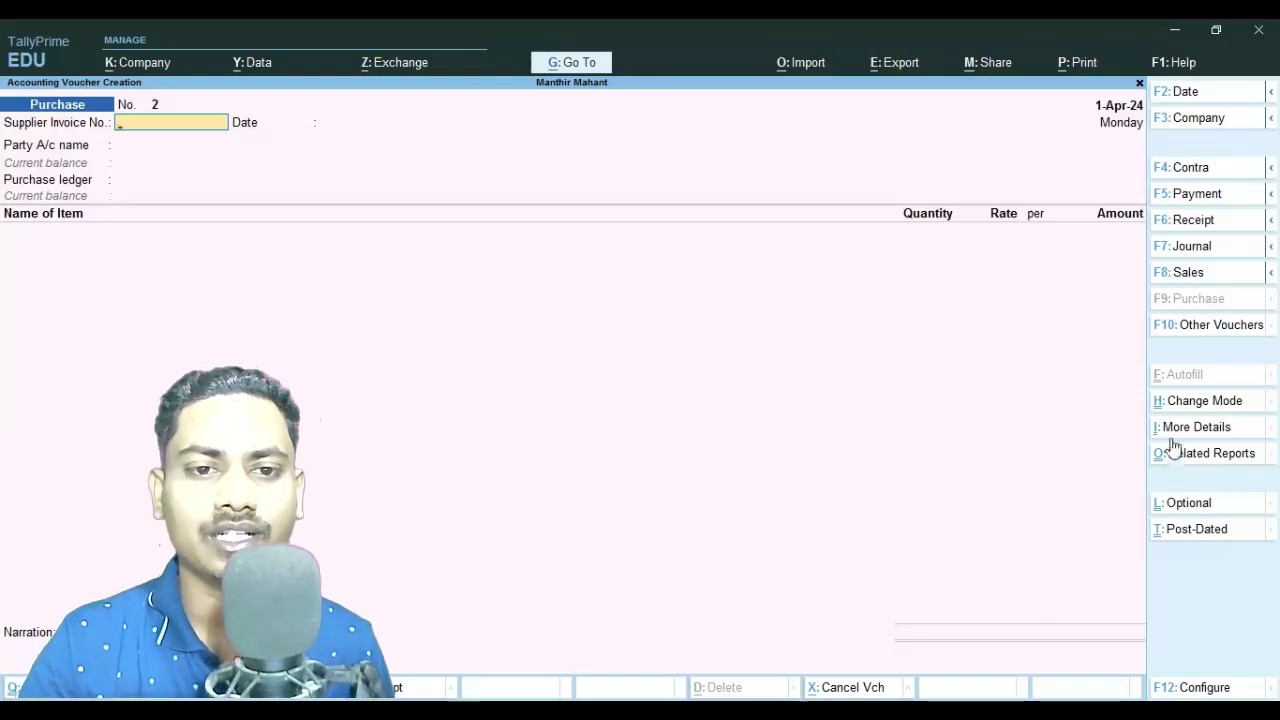
Switch to a Stock Journal voucher and change its mode to Use for Manufacturing Journal.
{"action": "left_click", "coordinate": [1160, 326]}
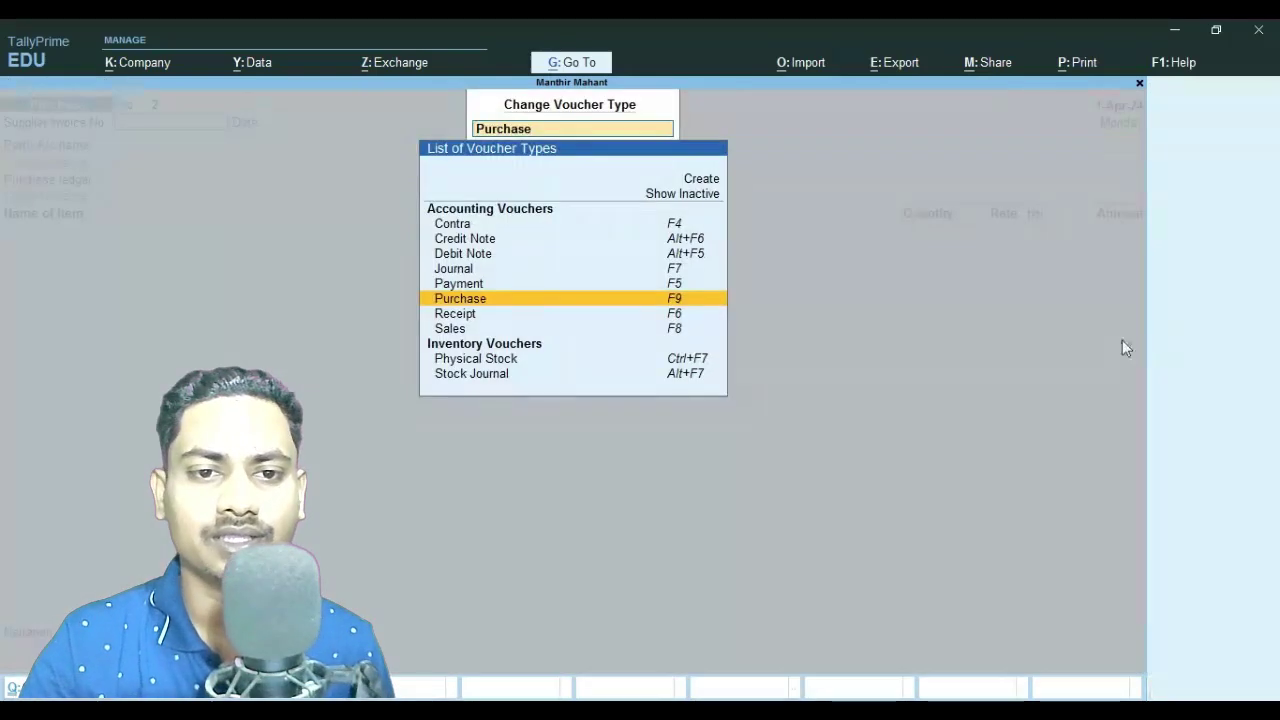
{"action": "left_click", "coordinate": [467, 378]}
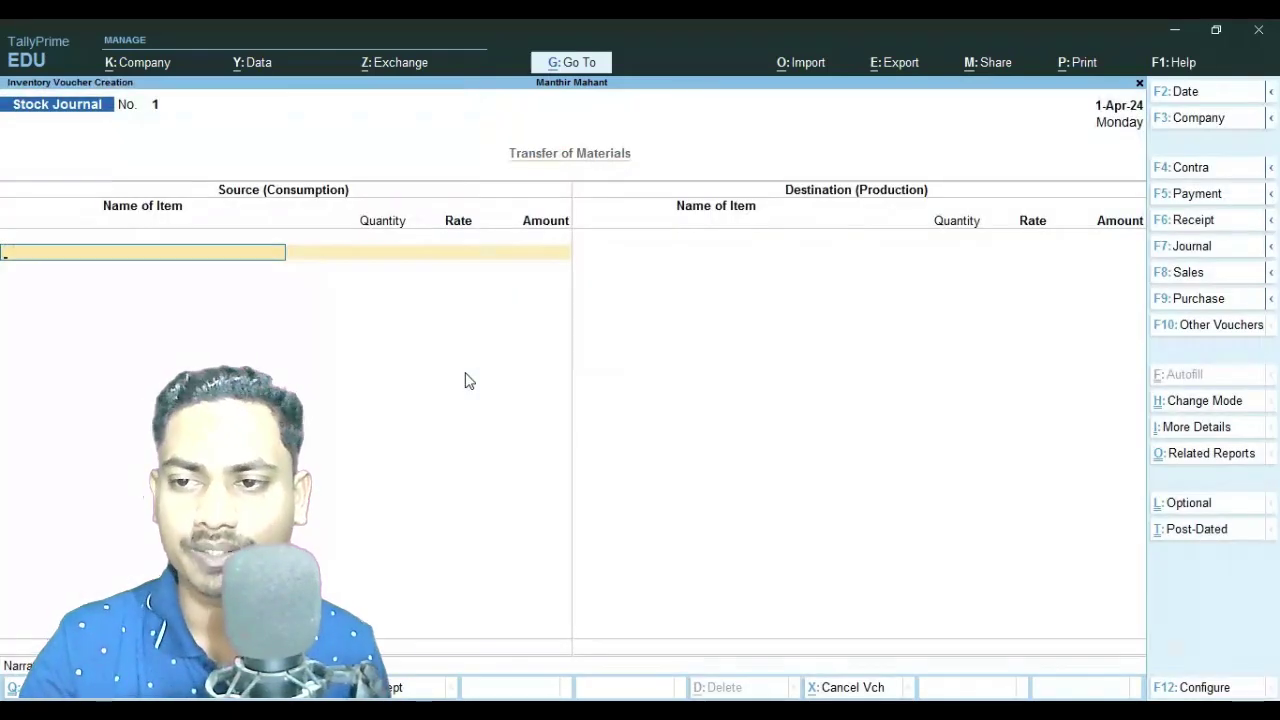
{"action": "left_click", "coordinate": [1165, 404]}
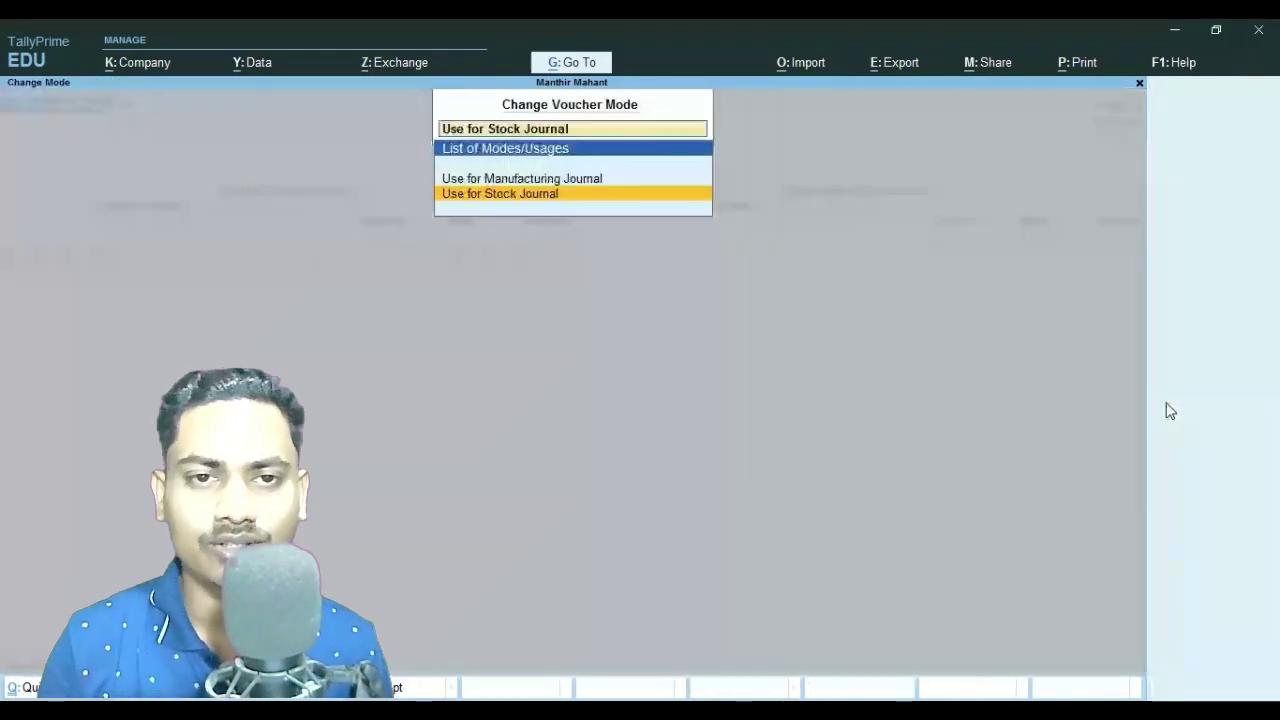
{"action": "key", "text": "Up"}
{"action": "key", "text": "Return"}
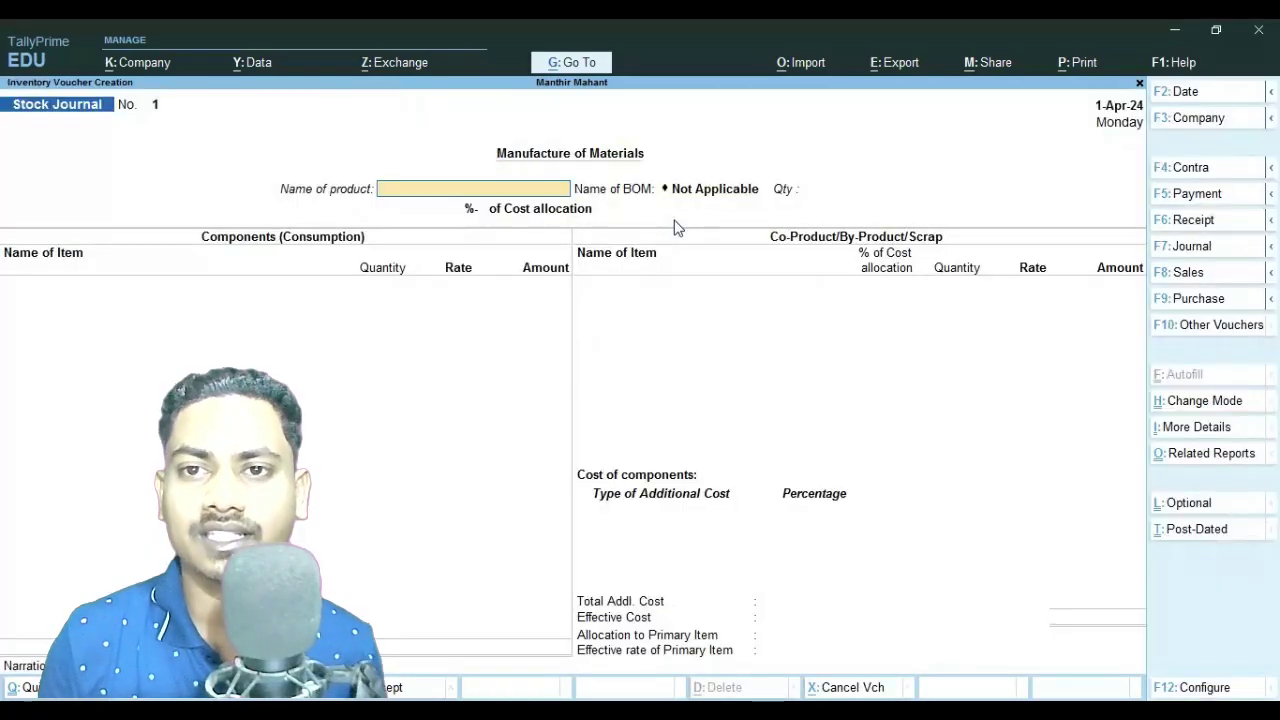
Choose Cooler 4x6 Window as the product to manufacture, using the BOM named Window.
{"action": "key", "text": "Down"}
{"action": "key", "text": "Down"}
{"action": "key", "text": "Return"}
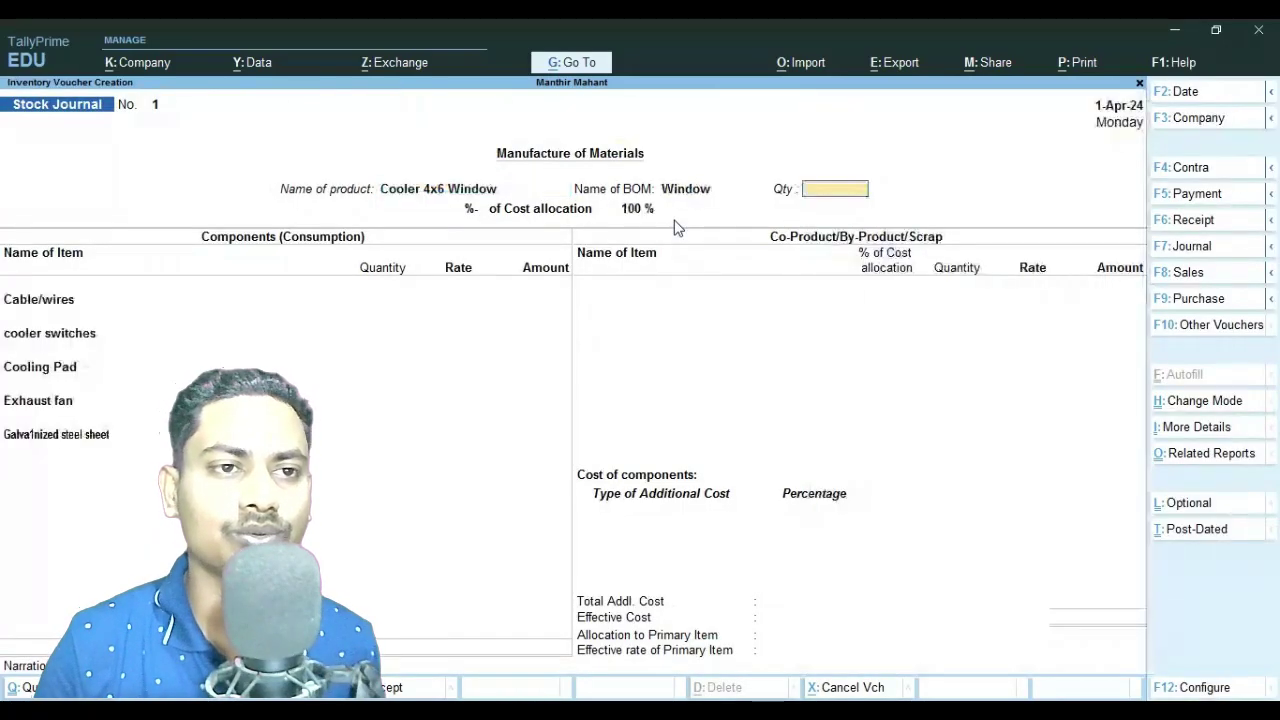
Open the Cooler 4x6 Window item master from the voucher and examine its name, stock group and units.
{"action": "key", "text": "BackSpace"}
{"action": "key", "text": "ctrl+Return"}
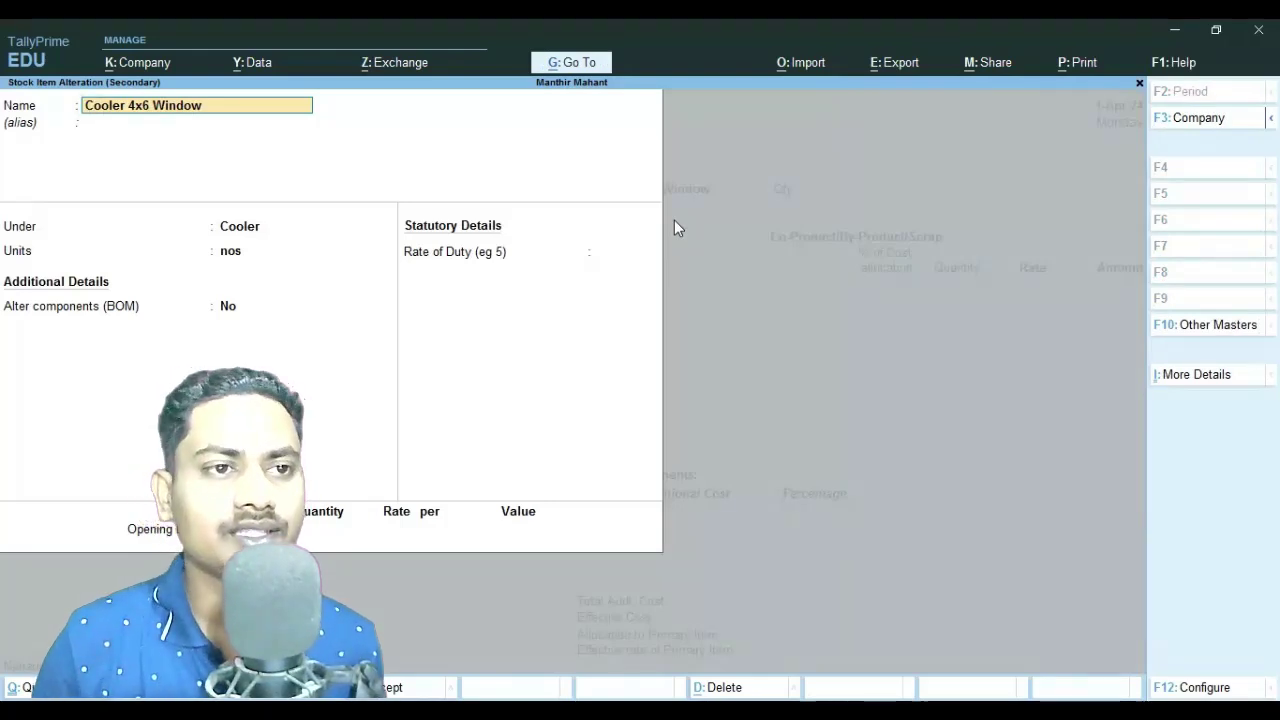
{"action": "key", "text": "Return"}
{"action": "key", "text": "Return"}
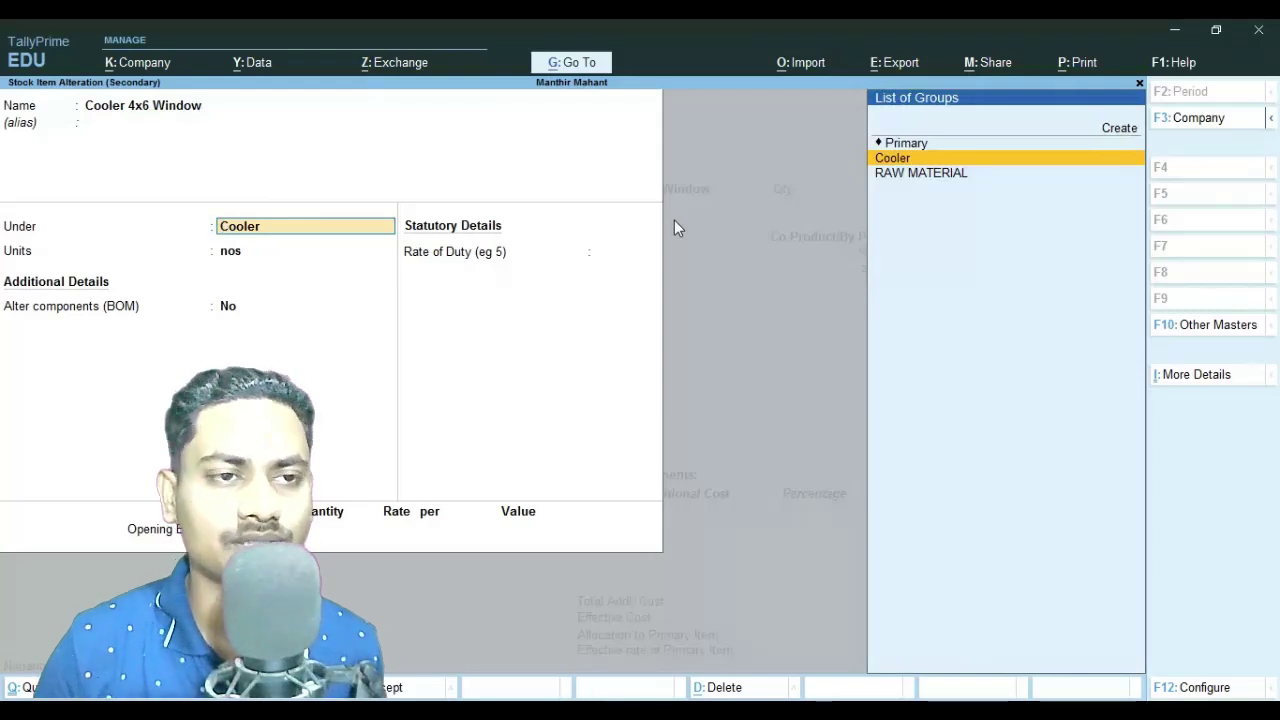
{"action": "key", "text": "Return"}
{"action": "key", "text": "BackSpace"}
{"action": "key", "text": "ctrl+Return"}
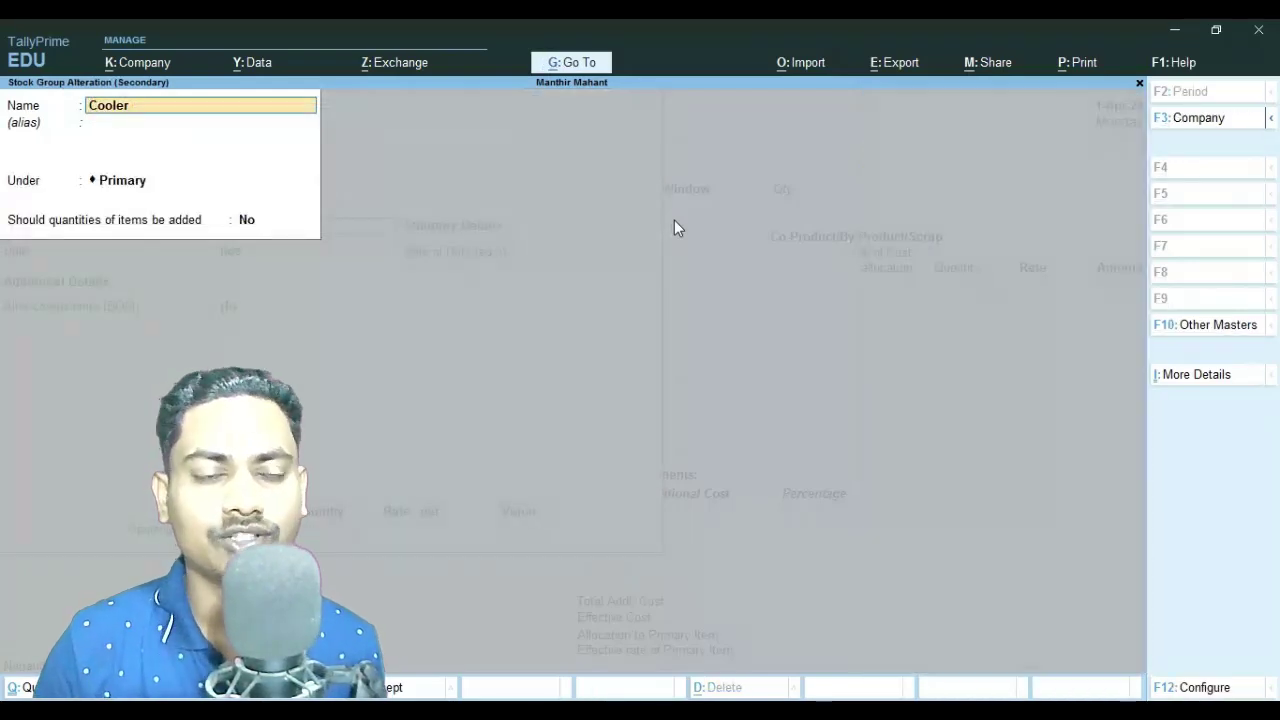
{"action": "key", "text": "Escape"}
{"action": "key", "text": "Escape"}
{"action": "key", "text": "Return"}
{"action": "key", "text": "Return"}
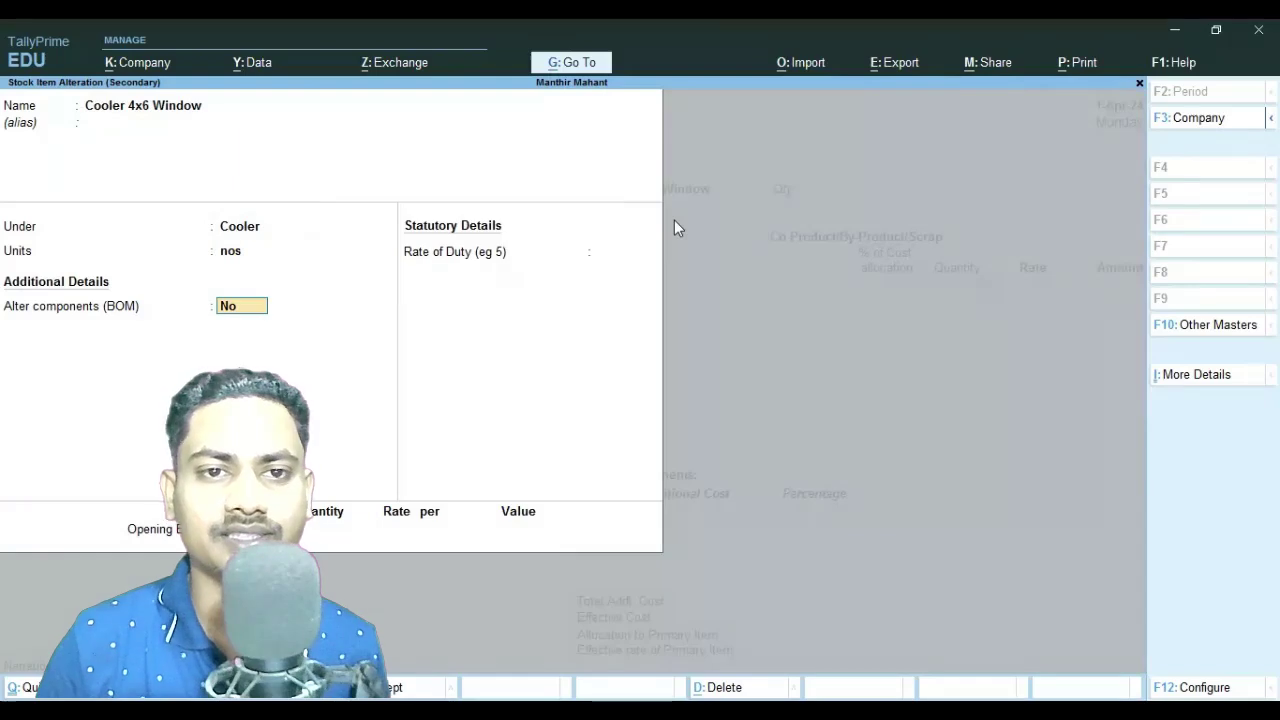
Examine the components and quantities in the item's Window BOM, and return to the manufacturing voucher.
{"action": "type", "text": "y"}
{"action": "key", "text": "Return"}
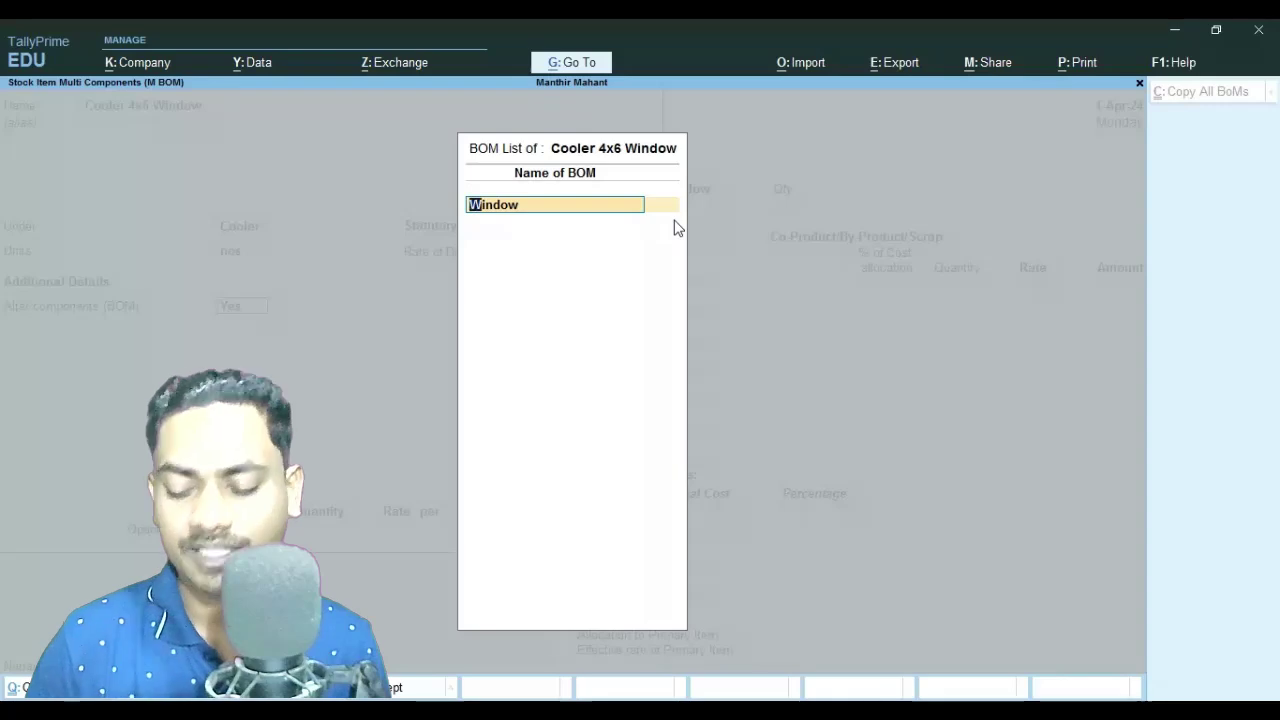
{"action": "key", "text": "Return"}
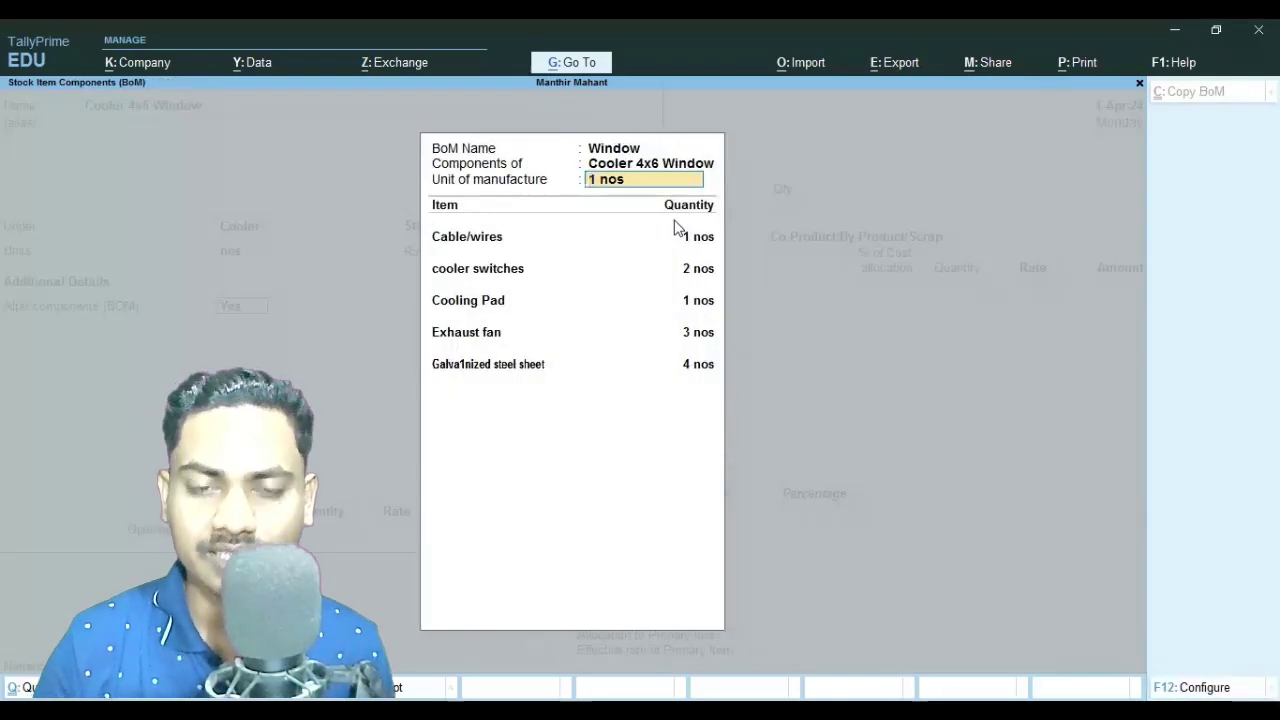
{"action": "key", "text": "Return"}
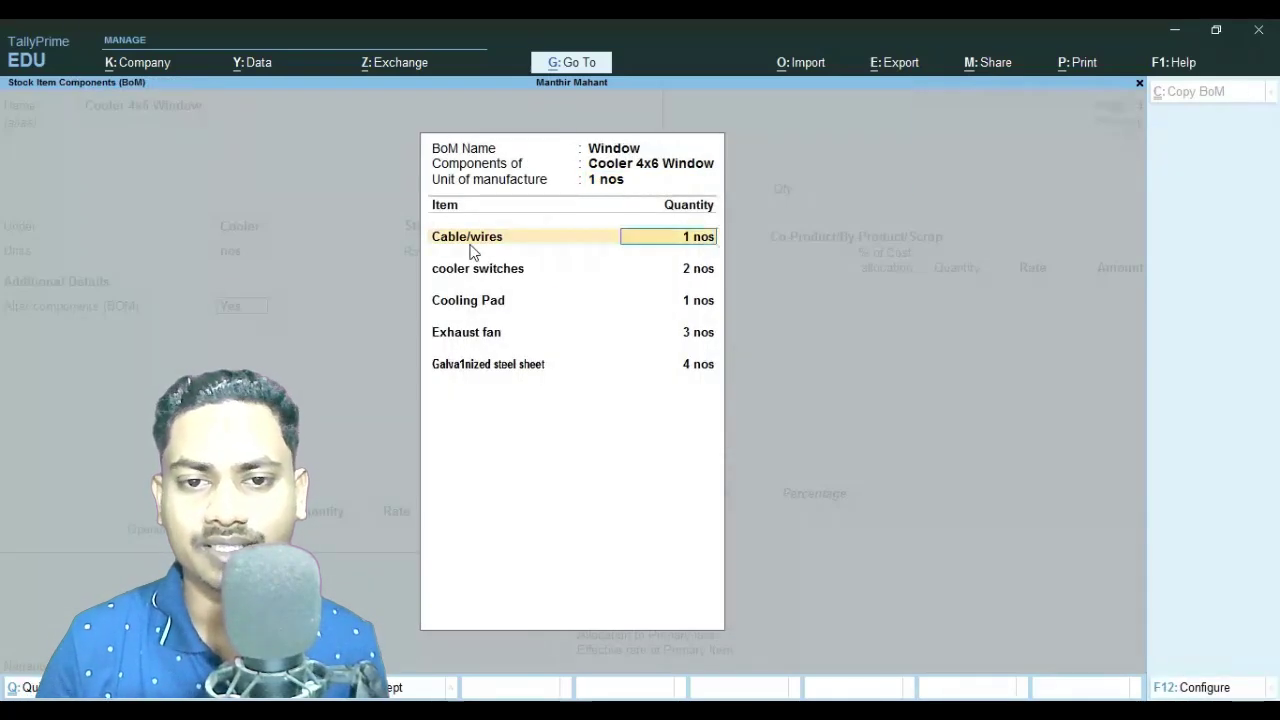
{"action": "key", "text": "Down"}
{"action": "key", "text": "Down"}
{"action": "key", "text": "Down"}
{"action": "key", "text": "Down"}
{"action": "key", "text": "Down"}
{"action": "key", "text": "Return"}
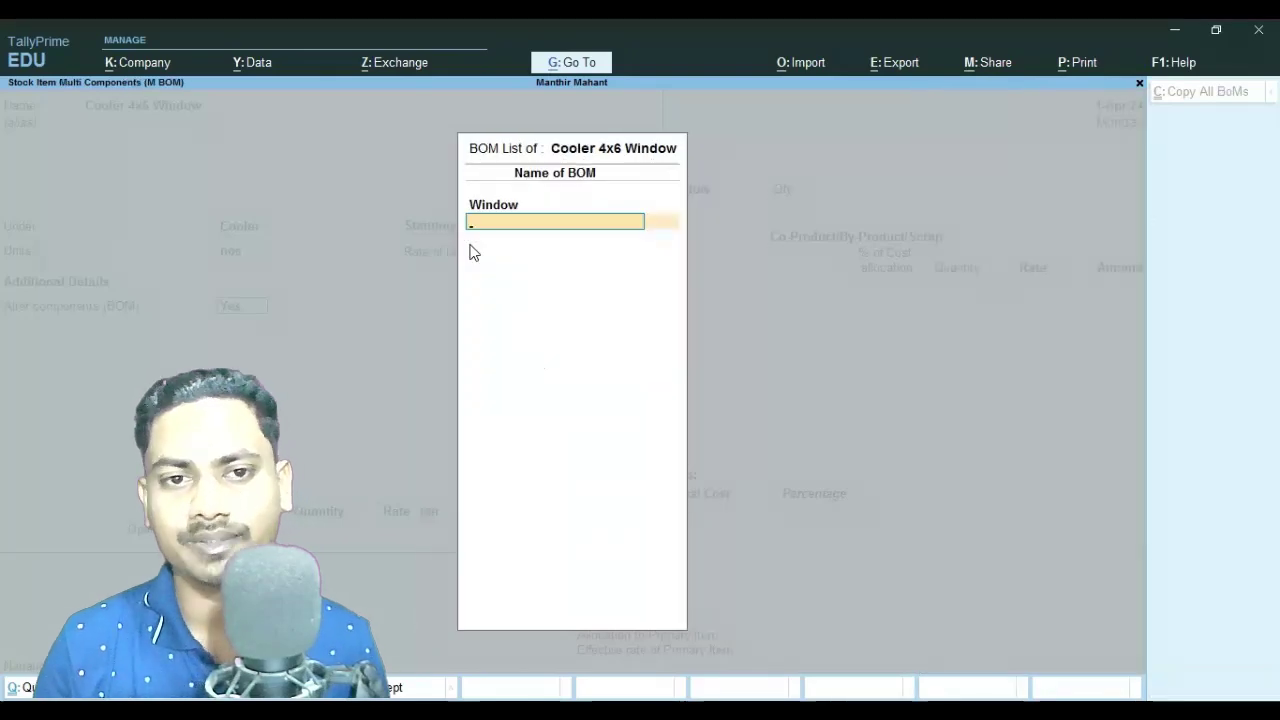
{"action": "key", "text": "Return"}
{"action": "key", "text": "Return"}
{"action": "key", "text": "Return"}
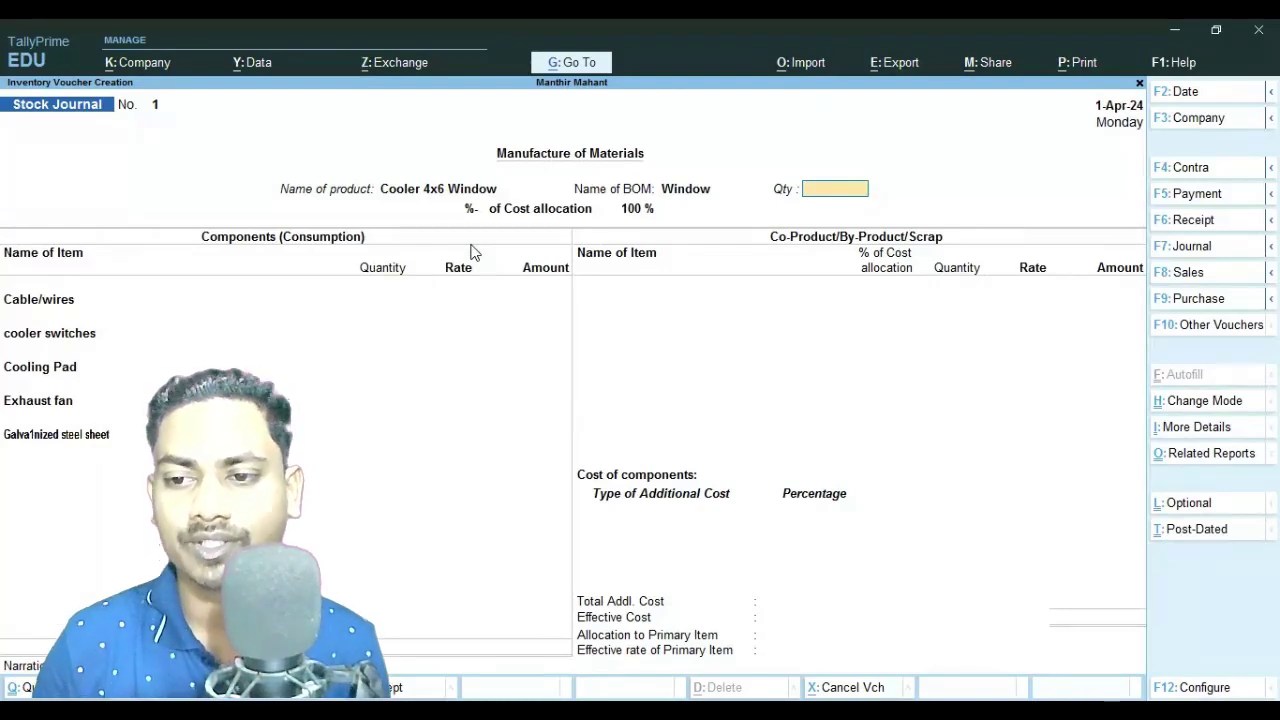
Set the production quantity to 5 nos and accept all BOM component lines, with no co-product, by-product or scrap.
{"action": "type", "text": "5"}
{"action": "key", "text": "Return"}
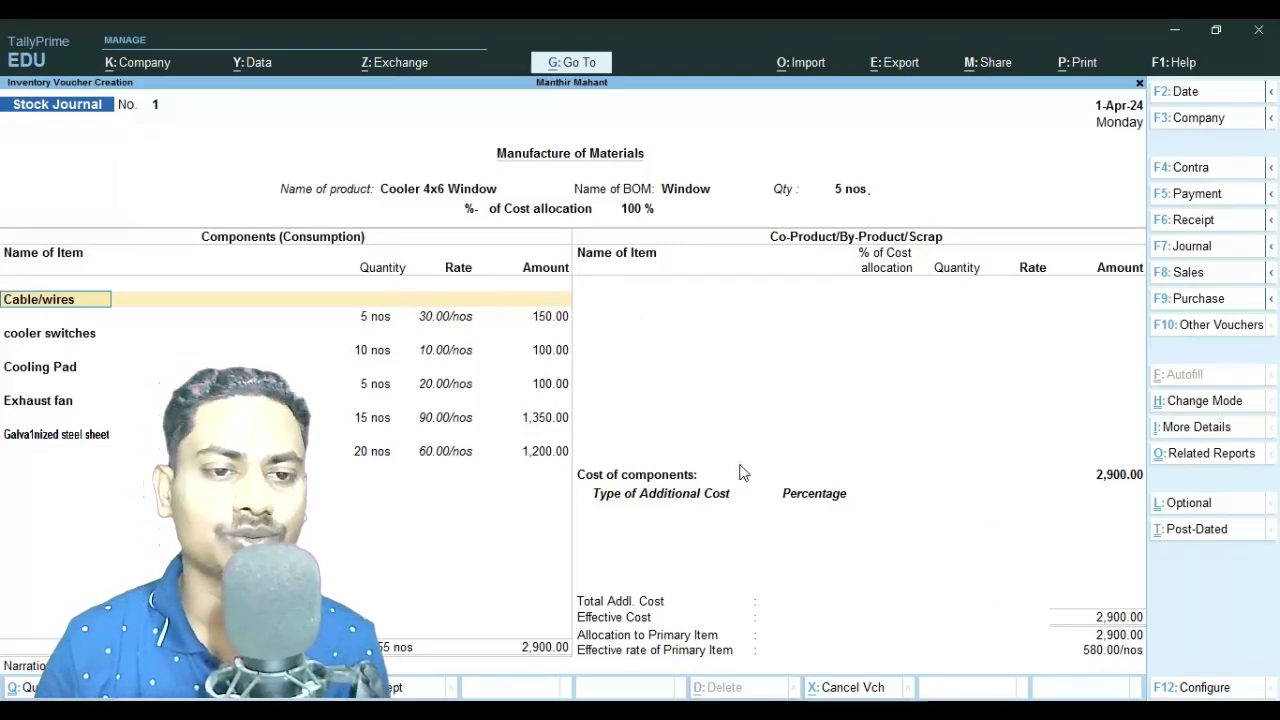
{"action": "key", "text": "Return"}
{"action": "key", "text": "Return"}
{"action": "key", "text": "Return"}
{"action": "key", "text": "Return"}
{"action": "key", "text": "Return"}
{"action": "key", "text": "Return"}
{"action": "key", "text": "Return"}
{"action": "key", "text": "Return"}
{"action": "key", "text": "Return"}
{"action": "key", "text": "Return"}
{"action": "key", "text": "Return"}
{"action": "key", "text": "Return"}
{"action": "key", "text": "Return"}
{"action": "key", "text": "Return"}
{"action": "key", "text": "Return"}
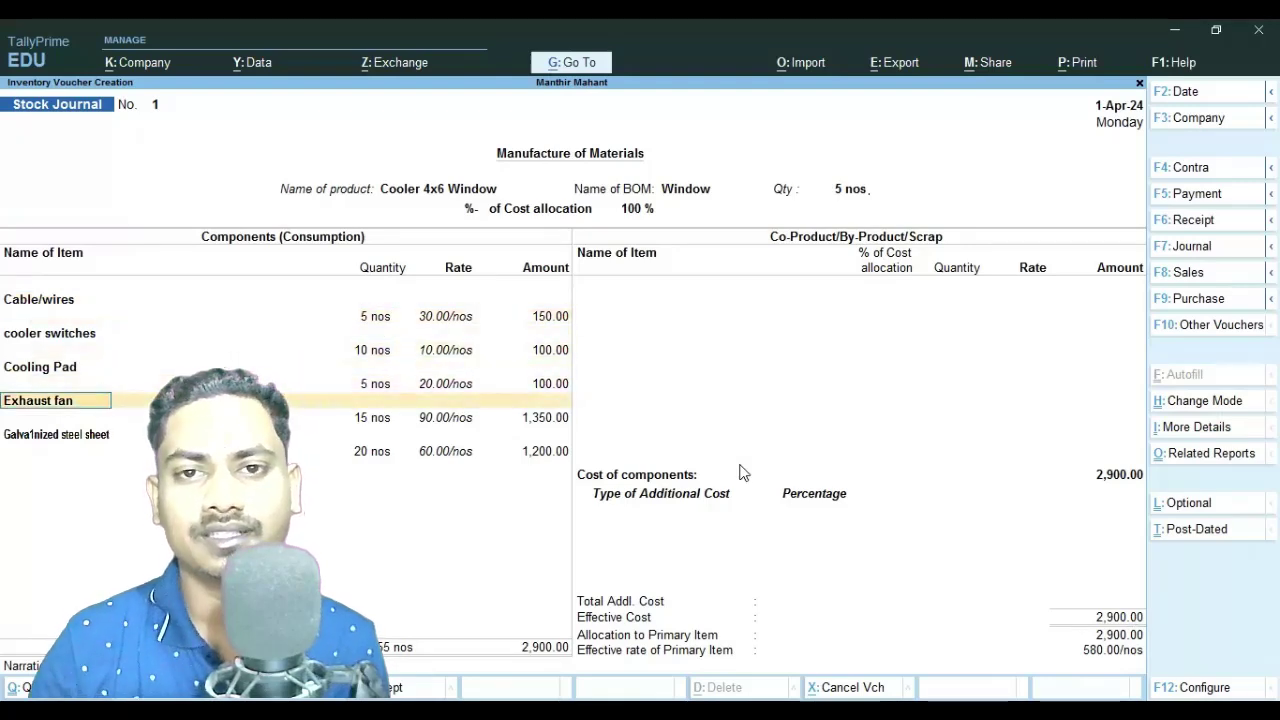
{"action": "key", "text": "Return"}
{"action": "key", "text": "Return"}
{"action": "key", "text": "Return"}
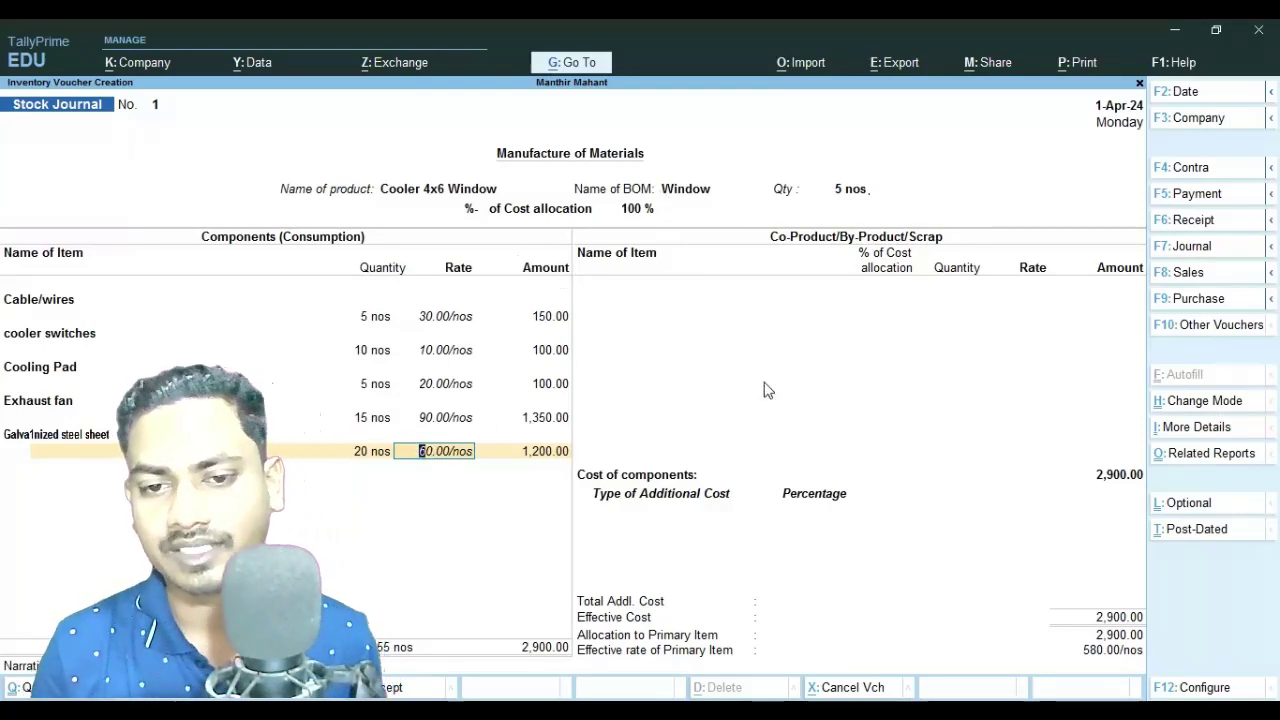
{"action": "key", "text": "Return"}
{"action": "key", "text": "Return"}
{"action": "key", "text": "Return"}
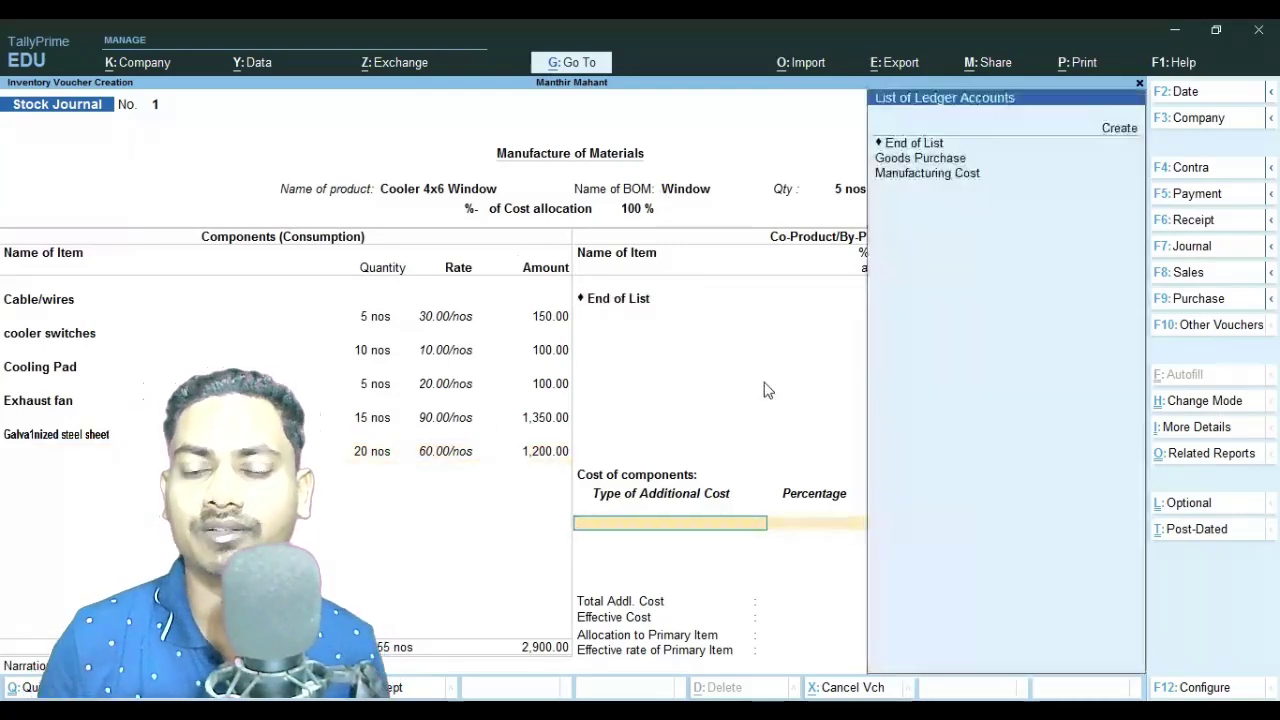
Add Manufacturing Cost of 1000 as an additional cost and save the manufacturing journal.
{"action": "key", "text": "Down"}
{"action": "key", "text": "Down"}
{"action": "key", "text": "Return"}
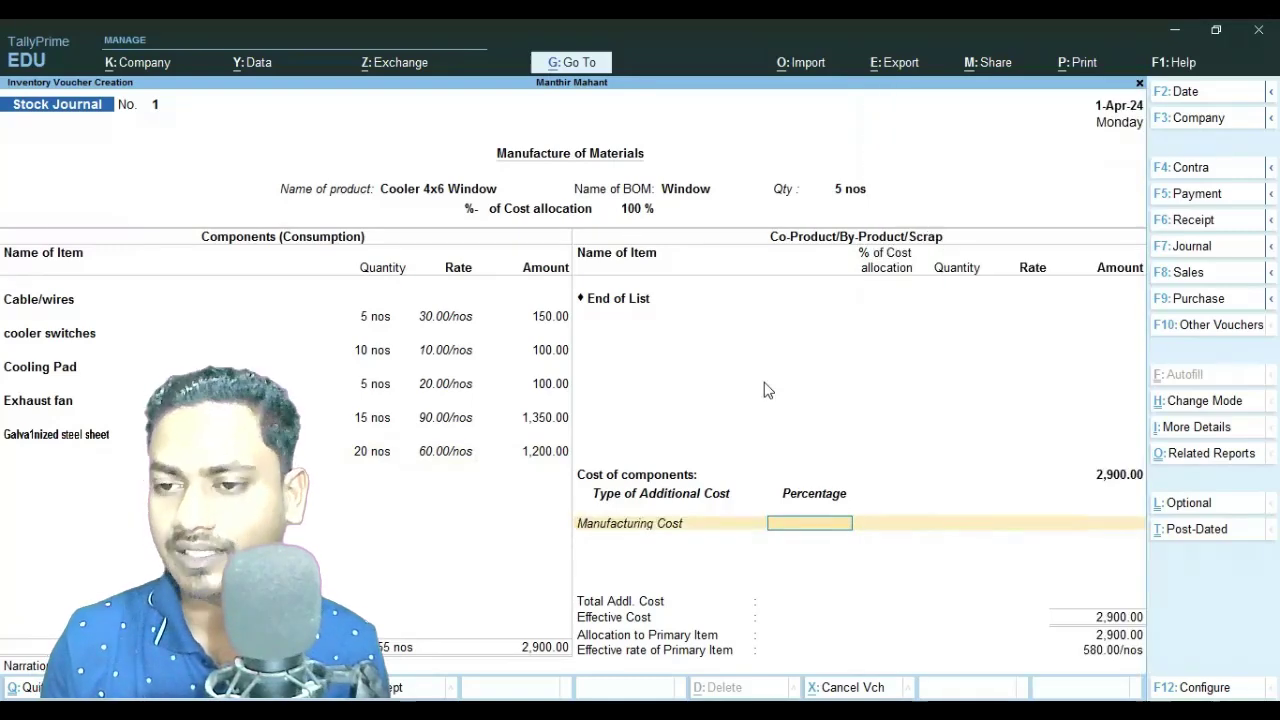
{"action": "key", "text": "Return"}
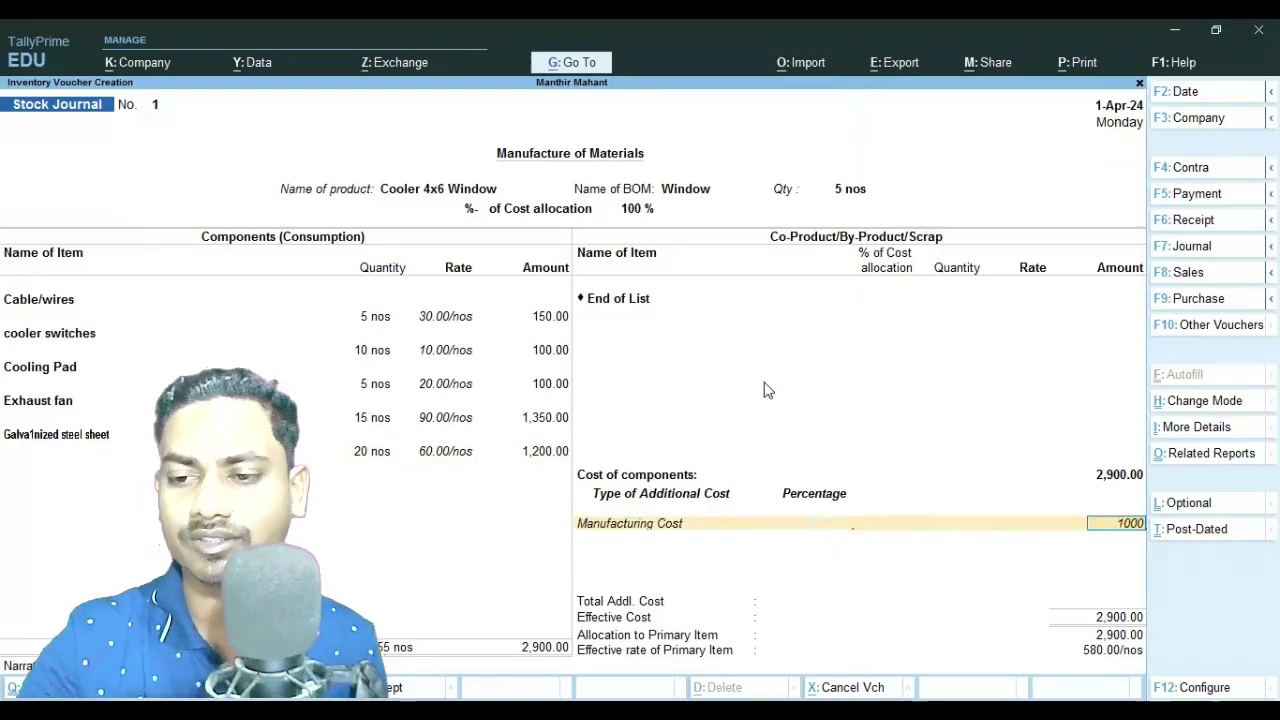
{"action": "key", "text": "Return"}
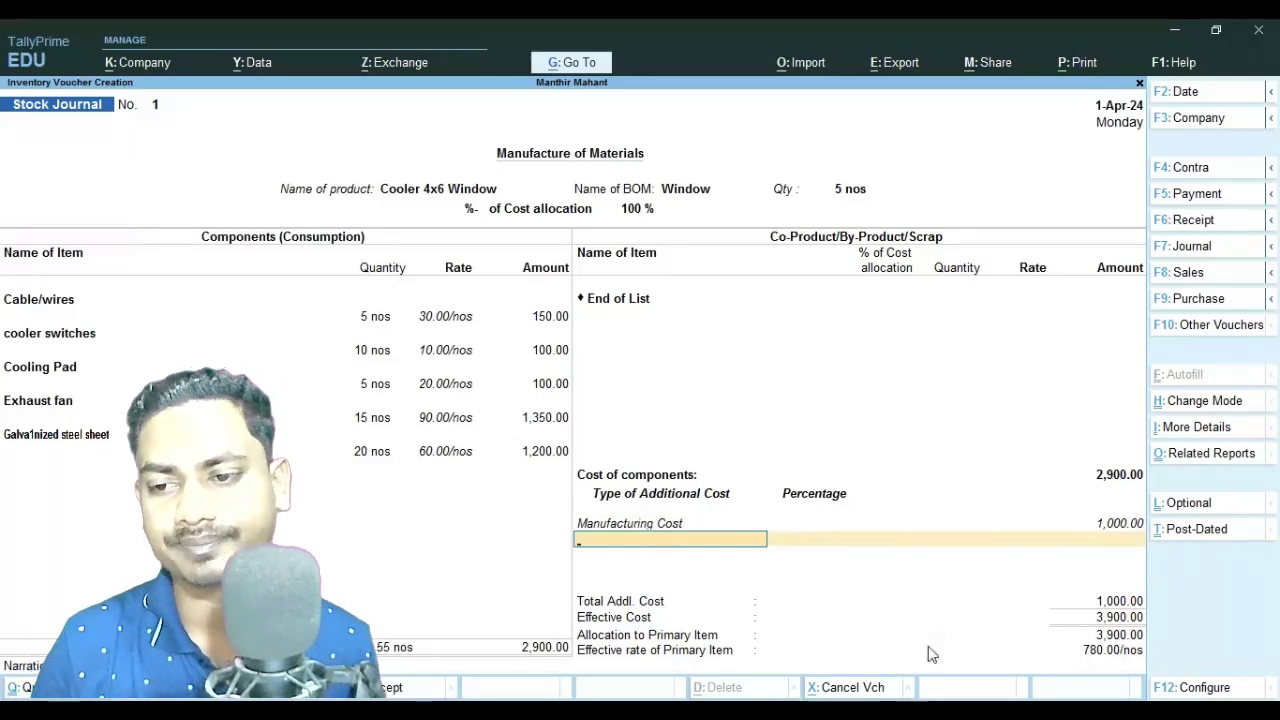
{"action": "key", "text": "Return"}
{"action": "key", "text": "Return"}
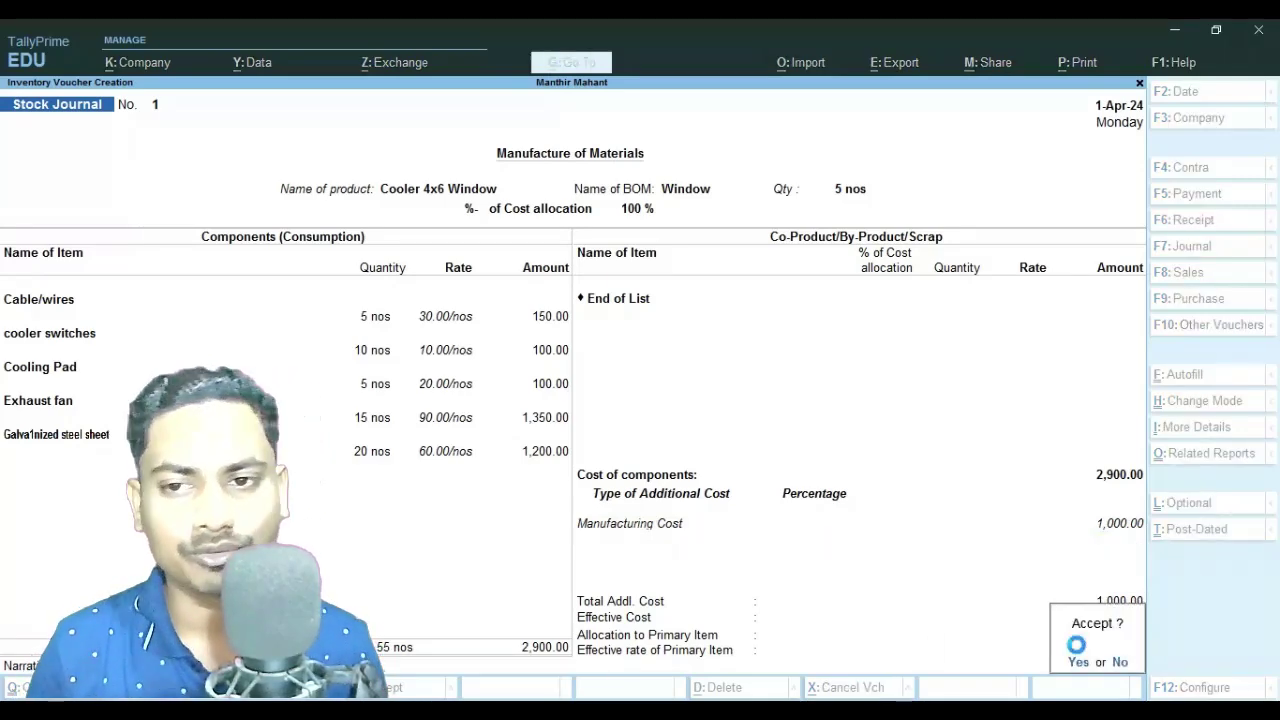
{"action": "key", "text": "Return"}
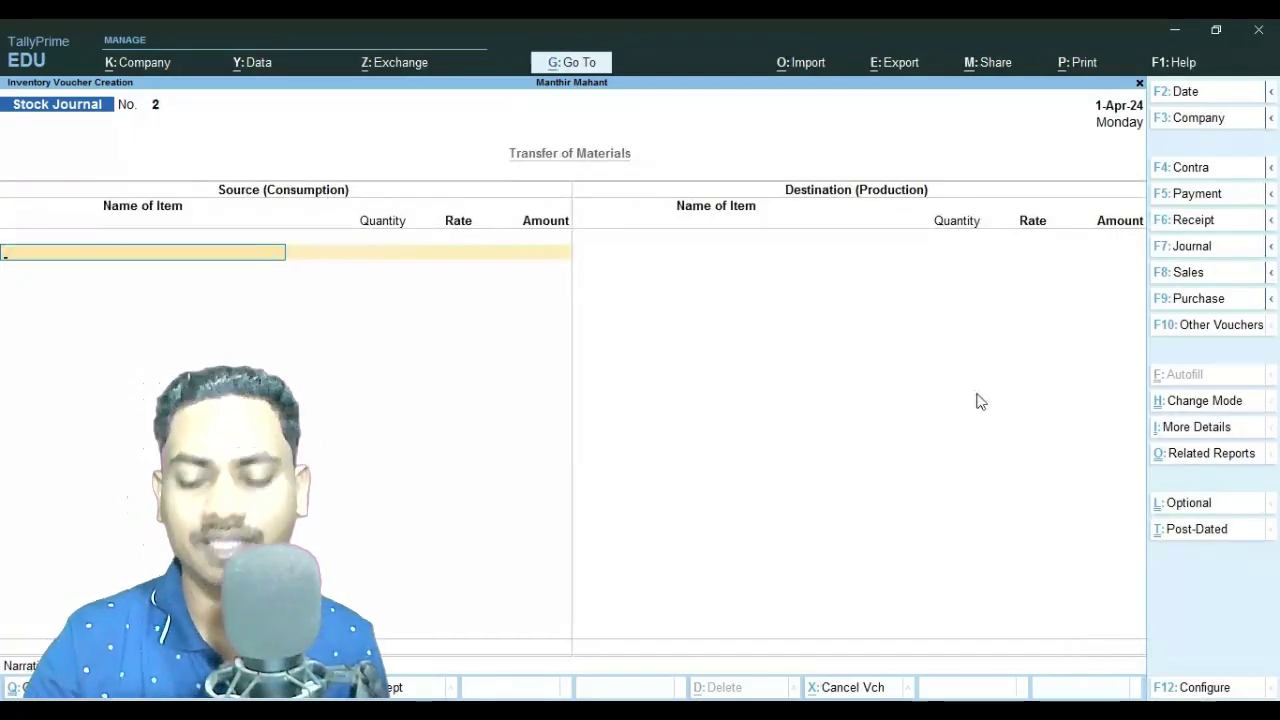
Open the list of other voucher types and include the inactive ones.
{"action": "left_click", "coordinate": [1174, 330]}
{"action": "key", "text": "Up"}
{"action": "key", "text": "Up"}
{"action": "key", "text": "Up"}
{"action": "key", "text": "Up"}
{"action": "key", "text": "Up"}
{"action": "key", "text": "Up"}
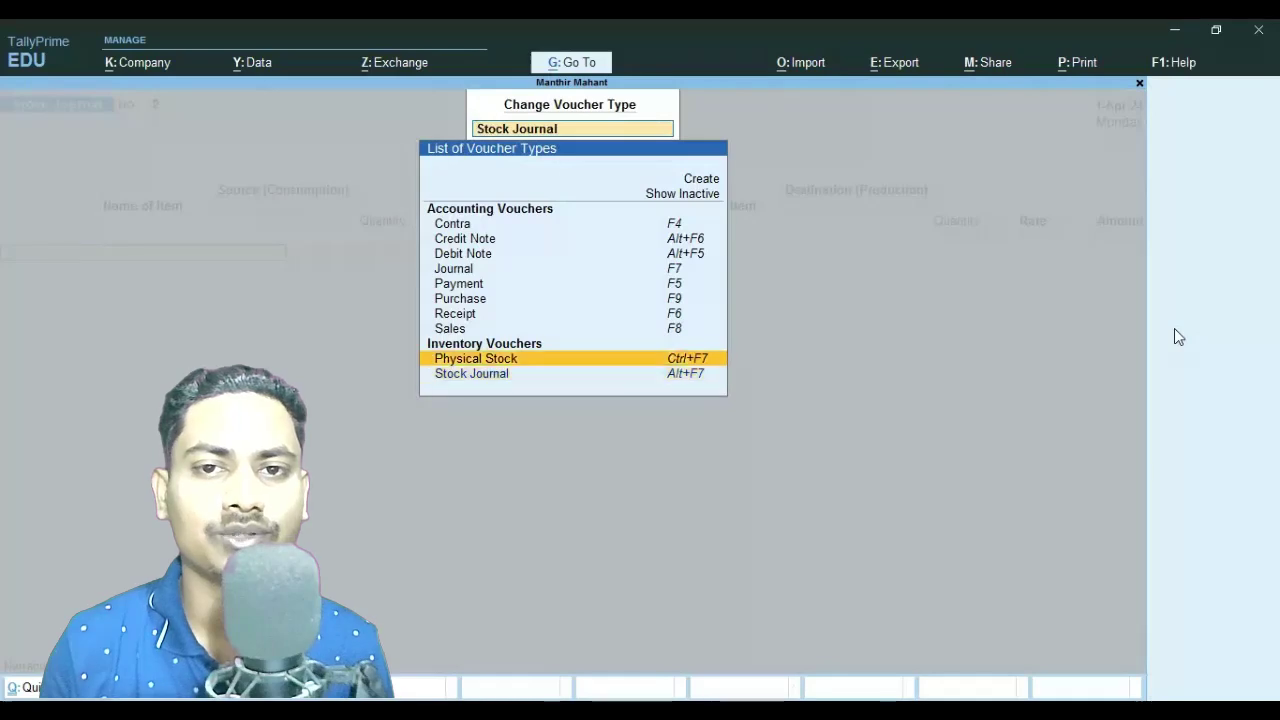
{"action": "key", "text": "Up"}
{"action": "key", "text": "Up"}
{"action": "key", "text": "Up"}
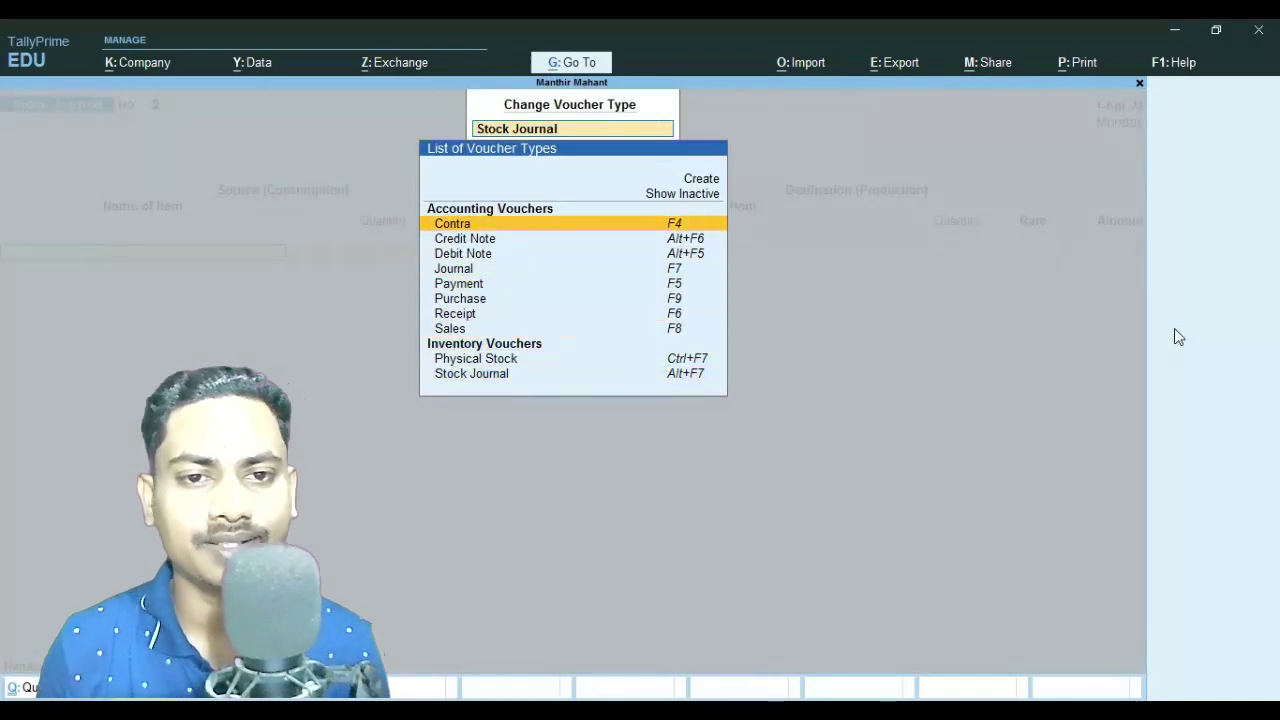
{"action": "key", "text": "Up"}
{"action": "key", "text": "Return"}
Choose Delivery Note from the inventory voucher types and activate it.
{"action": "key", "text": "Down"}
{"action": "key", "text": "Down"}
{"action": "key", "text": "Down"}
{"action": "key", "text": "Down"}
{"action": "key", "text": "Down"}
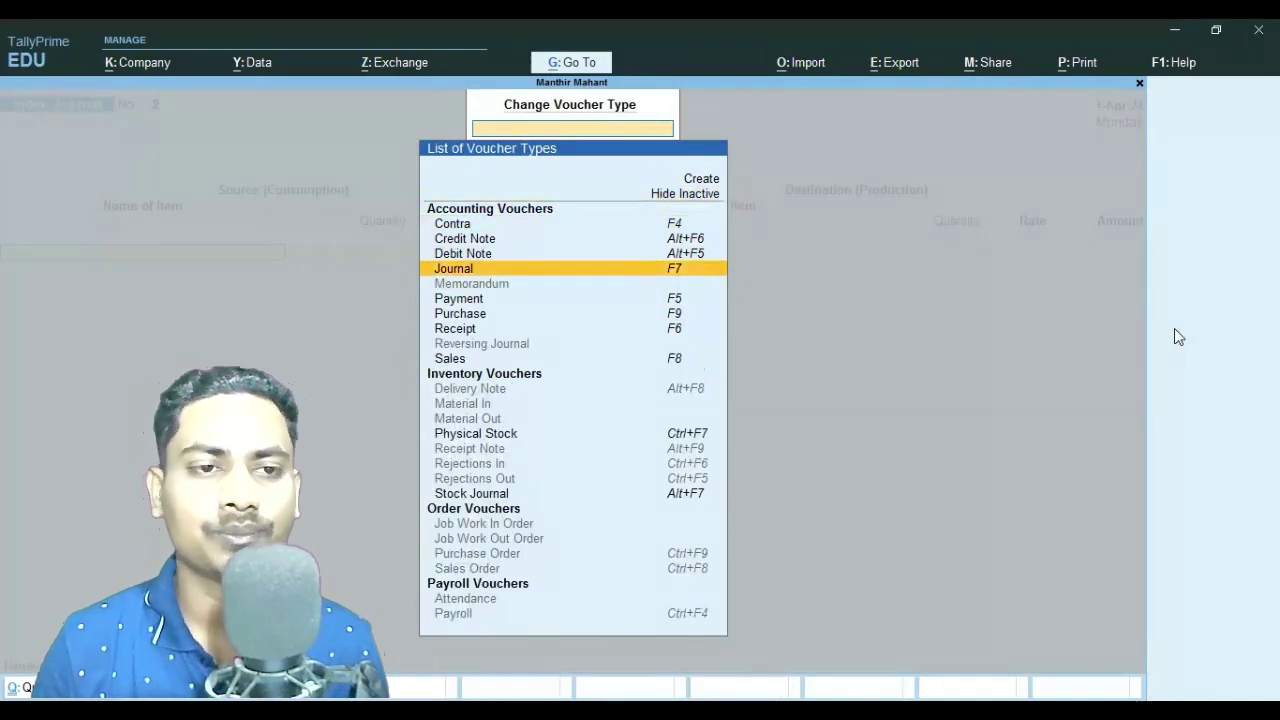
{"action": "key", "text": "Down"}
{"action": "key", "text": "Down"}
{"action": "key", "text": "Down"}
{"action": "key", "text": "Down"}
{"action": "key", "text": "Down"}
{"action": "key", "text": "Down"}
{"action": "key", "text": "Down"}
{"action": "key", "text": "Down"}
{"action": "key", "text": "Down"}
{"action": "key", "text": "Down"}
{"action": "key", "text": "Up"}
{"action": "key", "text": "Up"}
{"action": "key", "text": "Return"}
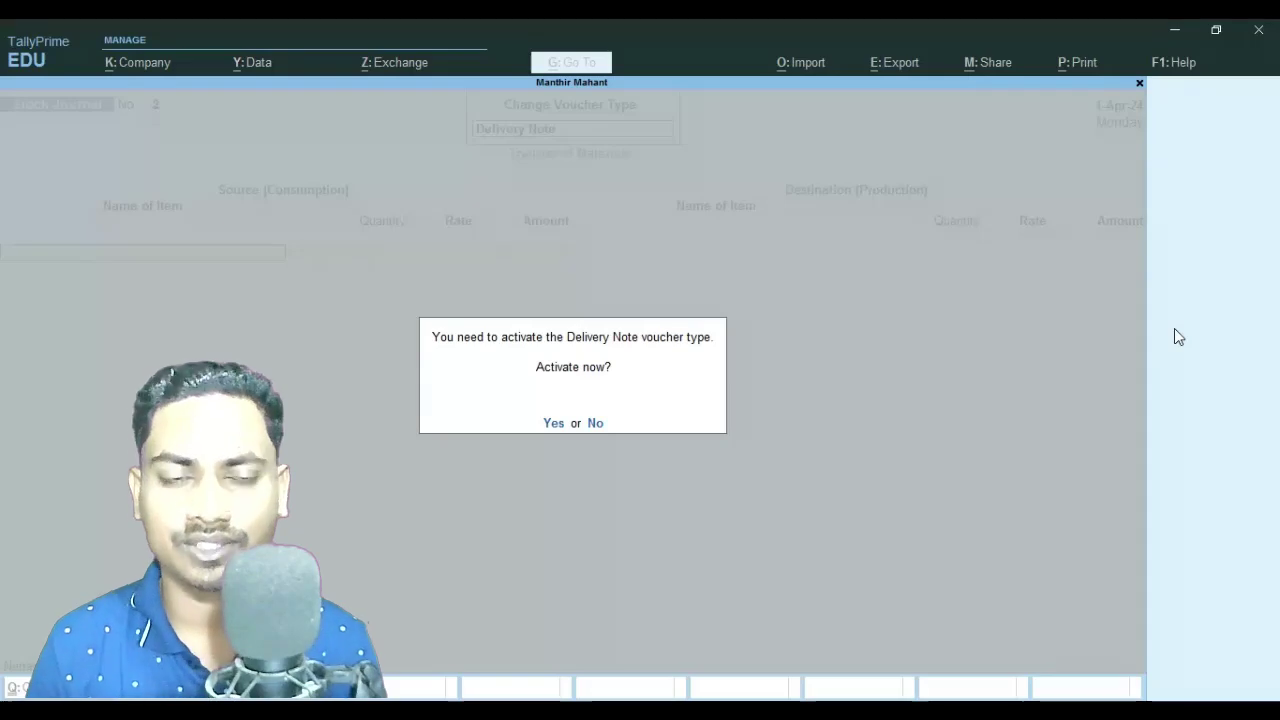
{"action": "key", "text": "y"}
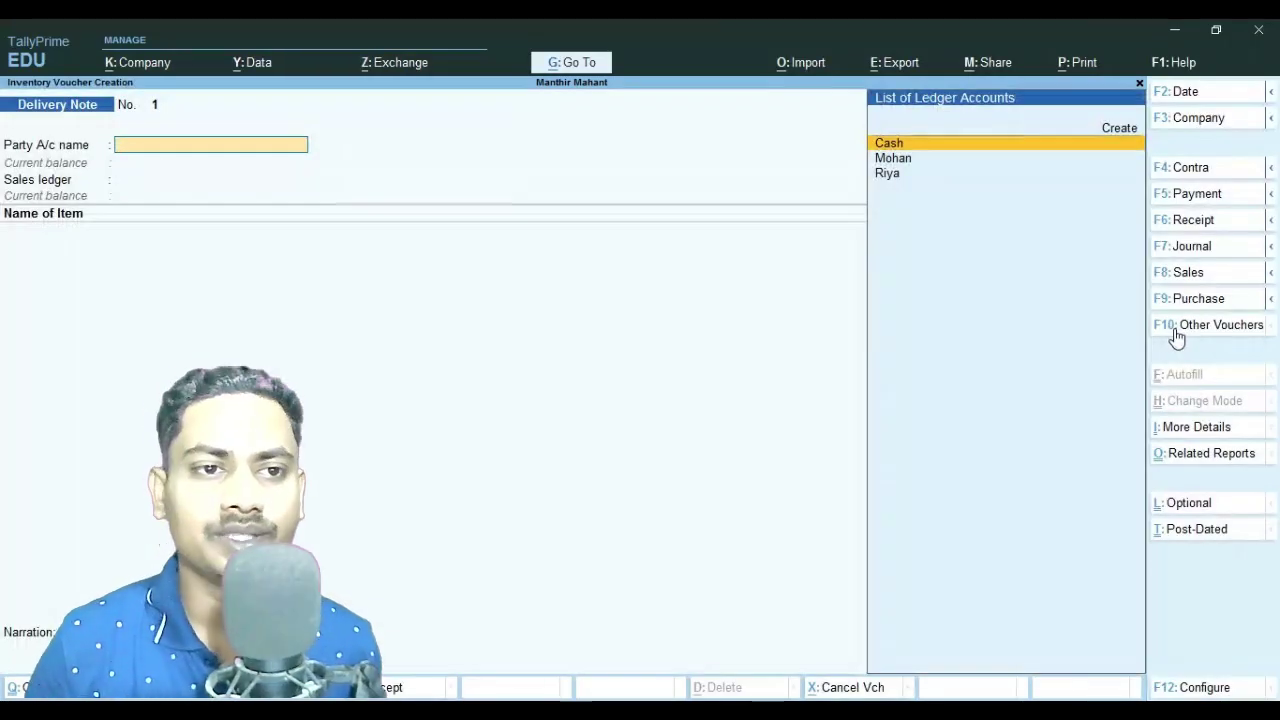
Select the customer who paid the advance as the party, and enter the order number with the date 1-Apr-24.
{"action": "key", "text": "Down"}
{"action": "key", "text": "Down"}
{"action": "key", "text": "Return"}
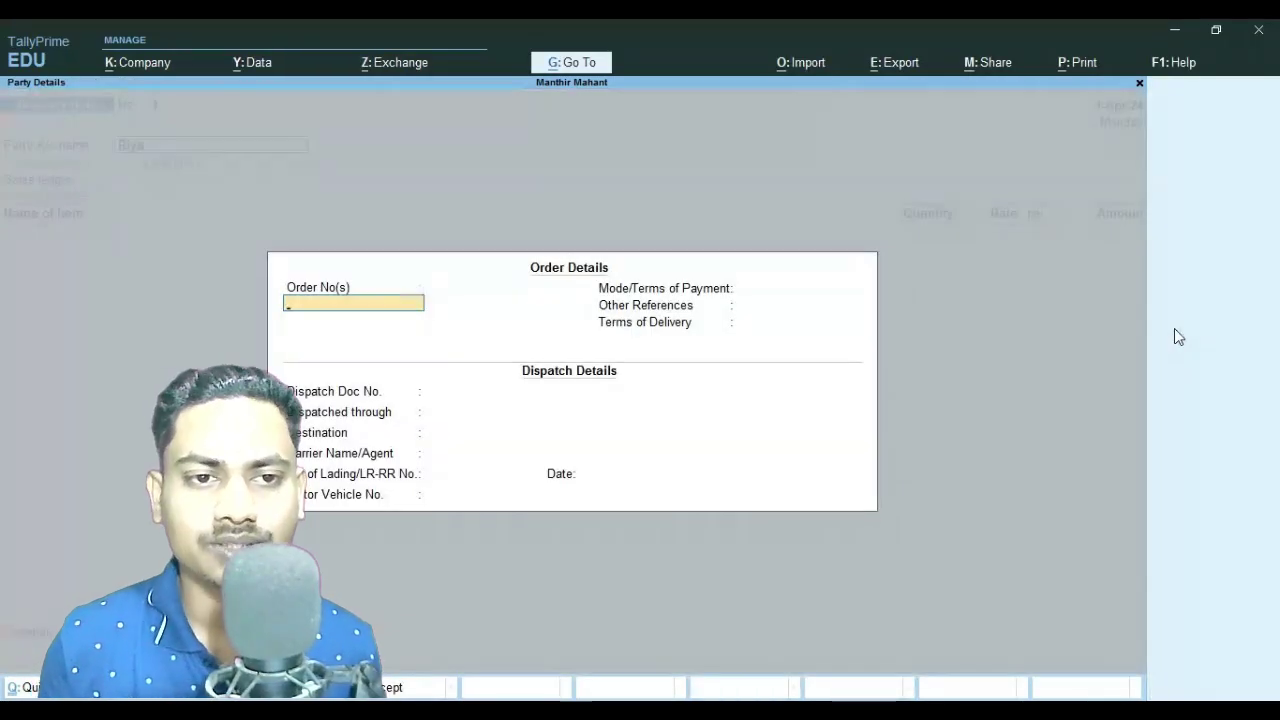
{"action": "type", "text": "0005"}
{"action": "key", "text": "Return"}
{"action": "key", "text": "Return"}
{"action": "key", "text": "Return"}
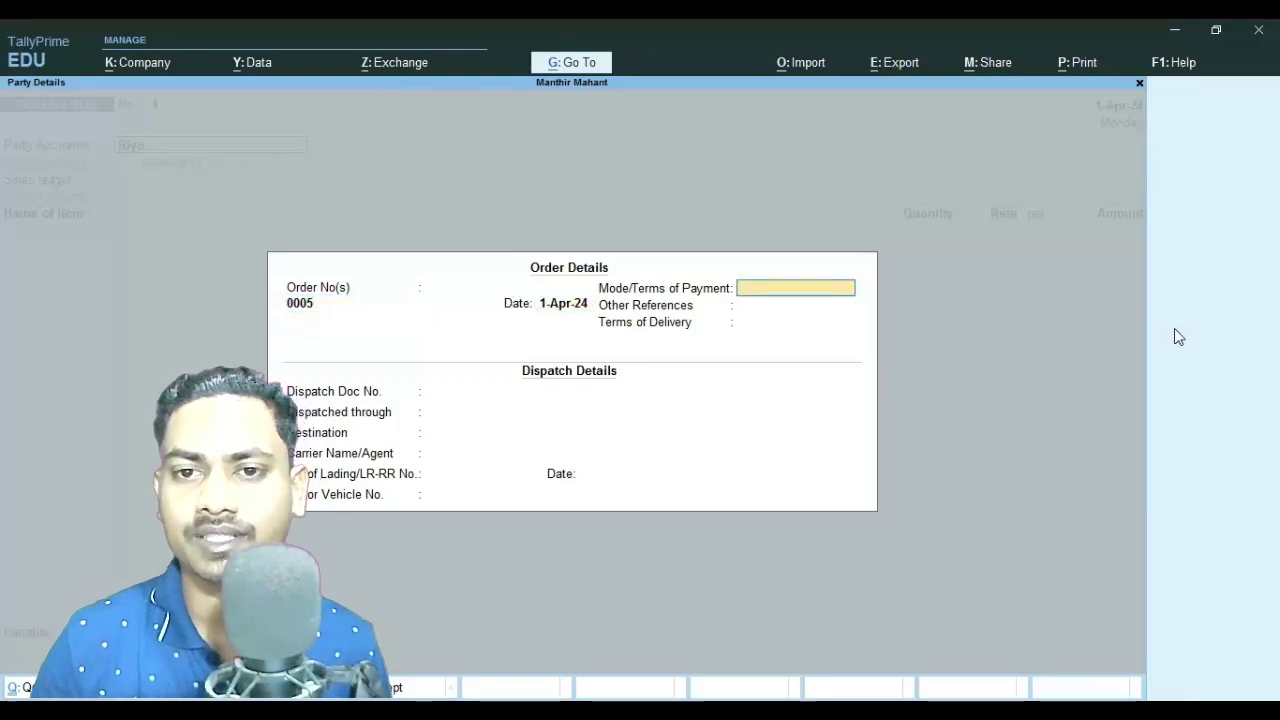
Set the mode/terms of payment to 15 and the terms of delivery to Cash on Delivery, leaving other references blank.
{"action": "key", "text": "Return"}
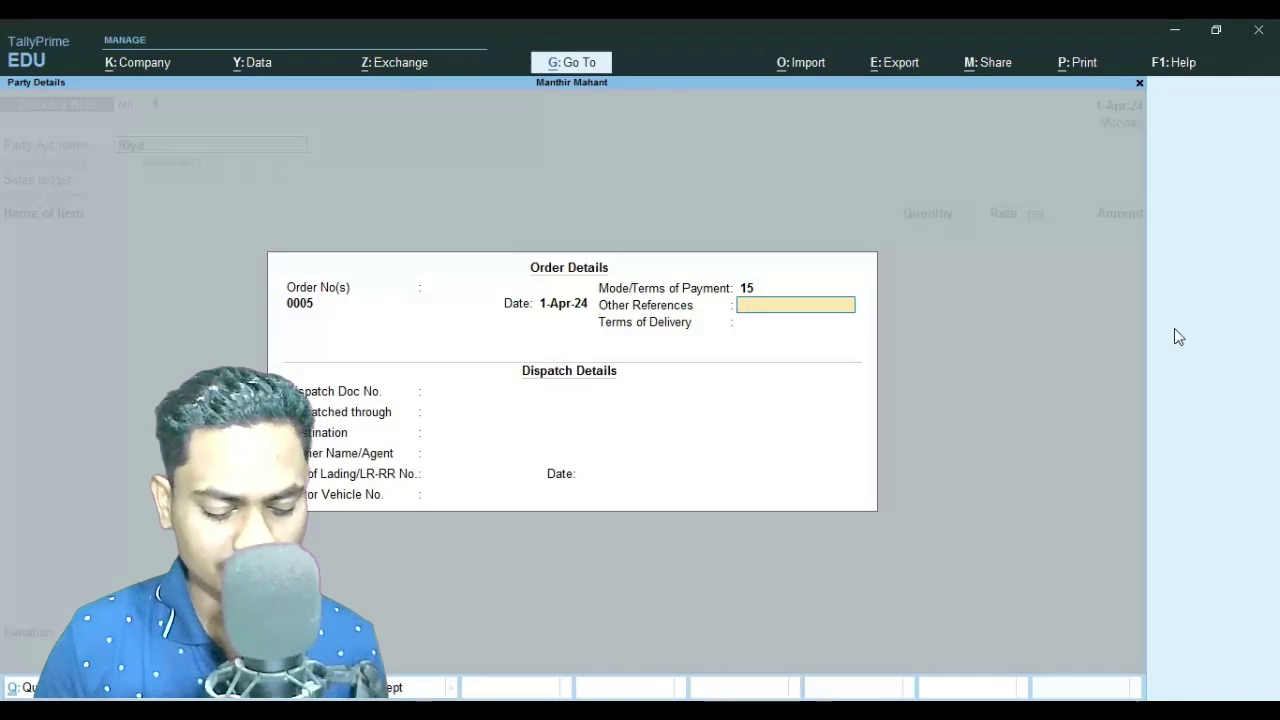
{"action": "key", "text": "Return"}
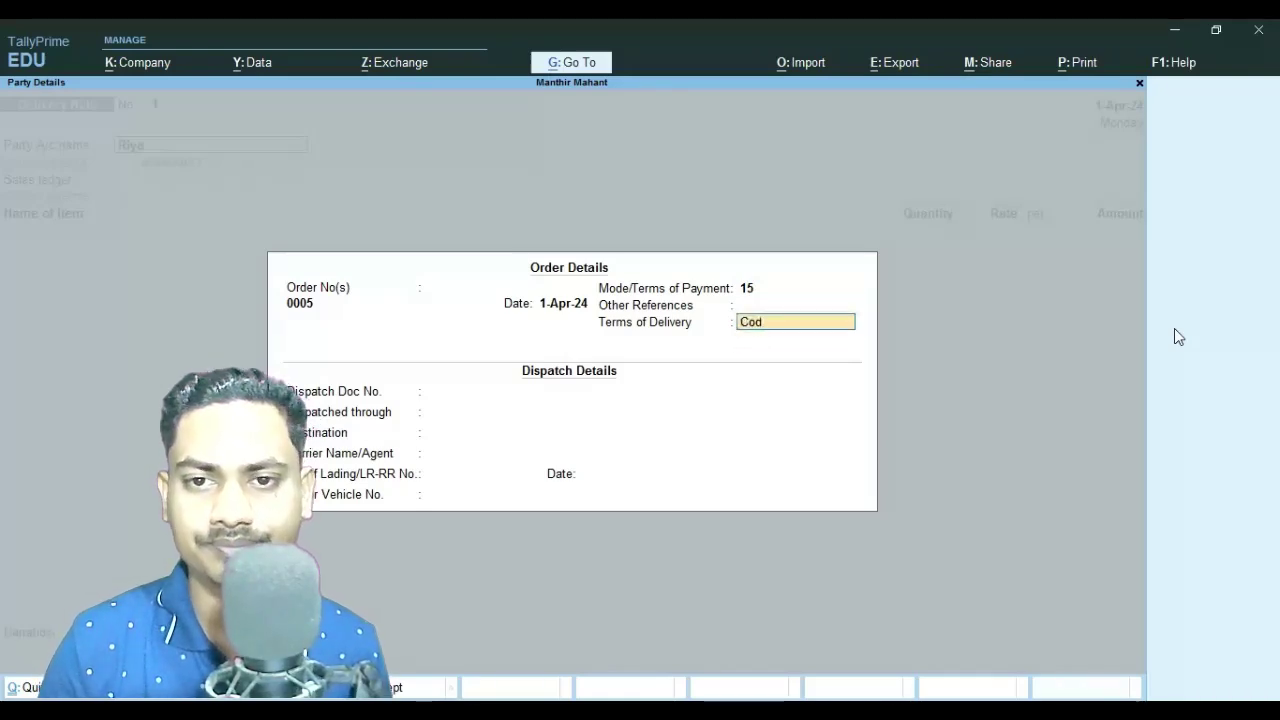
{"action": "type", "text": "As"}
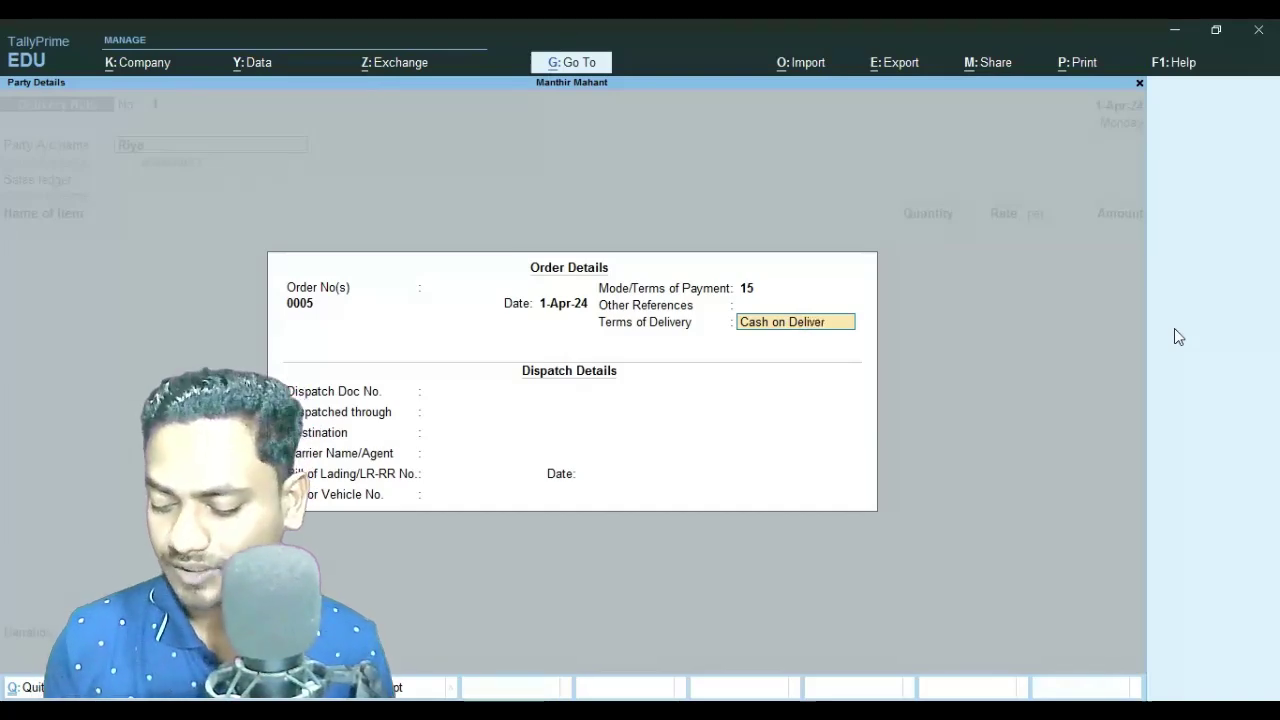
{"action": "key", "text": "Return"}
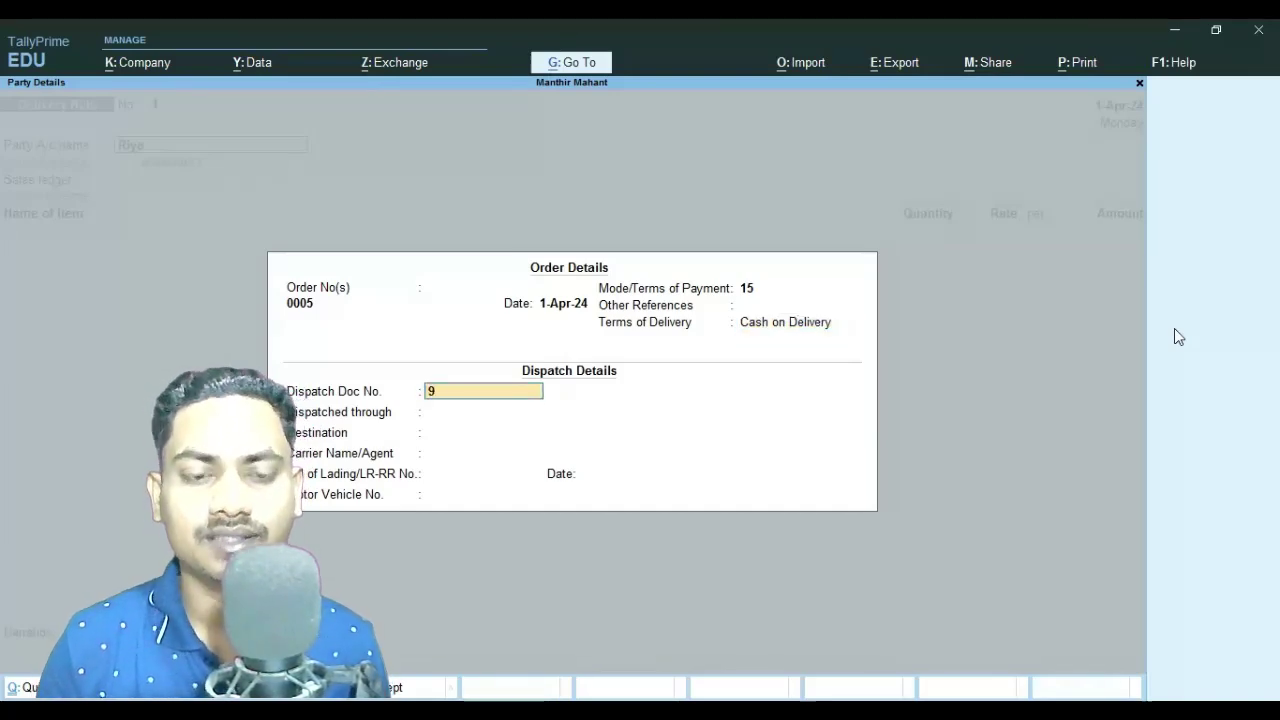
Enter dispatch document number 963258, dispatched through Pickup, with Kobra as the destination.
{"action": "type", "text": "963258"}
{"action": "key", "text": "Return"}
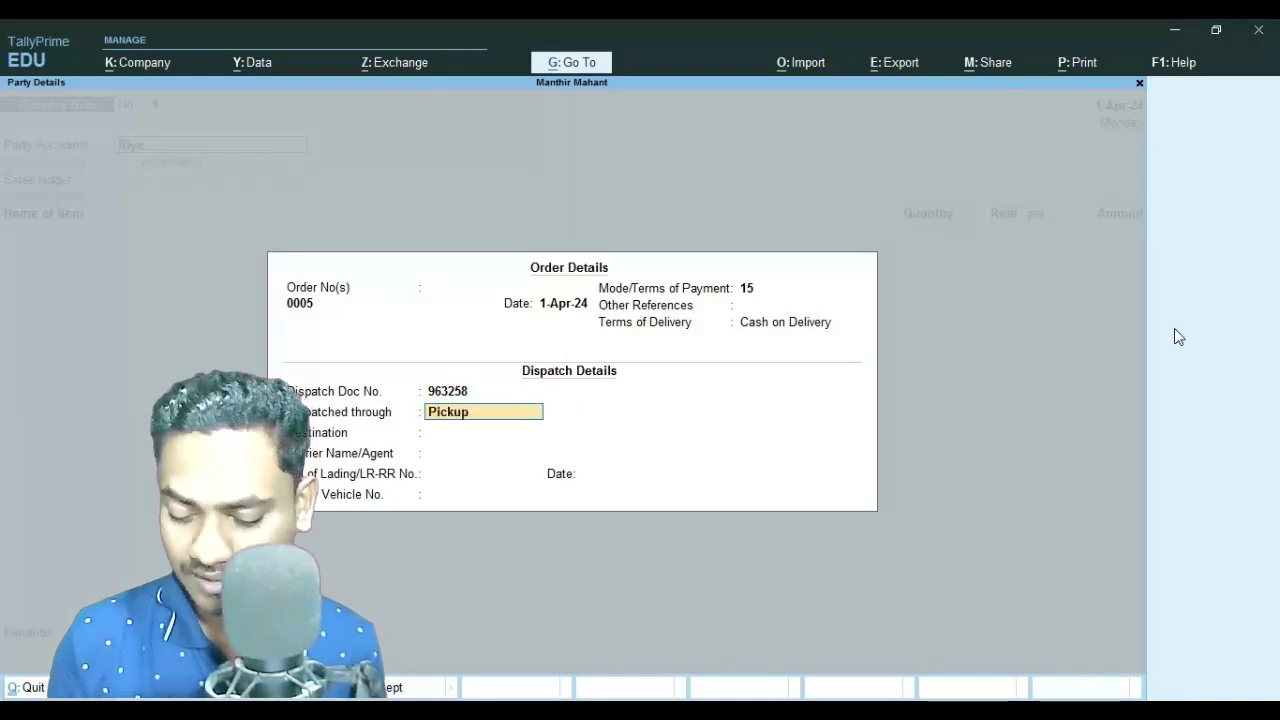
{"action": "type", "text": "Pickup"}
{"action": "key", "text": "Return"}
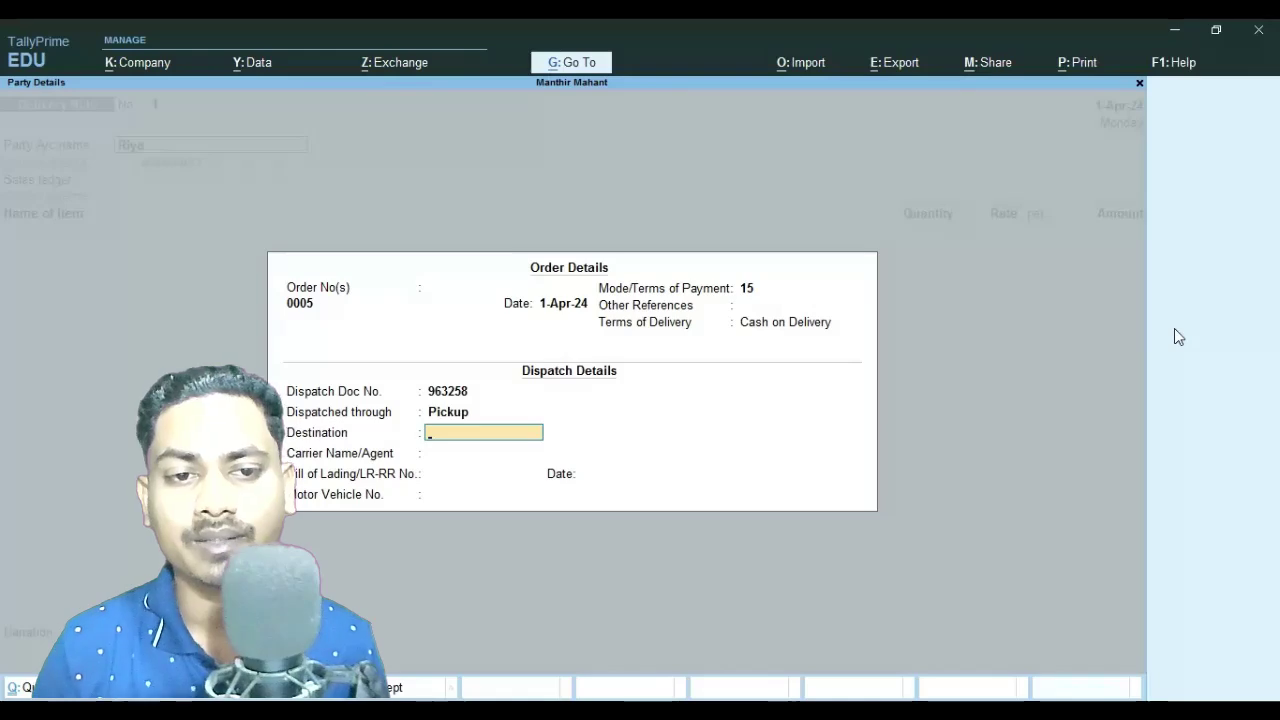
{"action": "type", "text": "Kobra"}
{"action": "key", "text": "Return"}
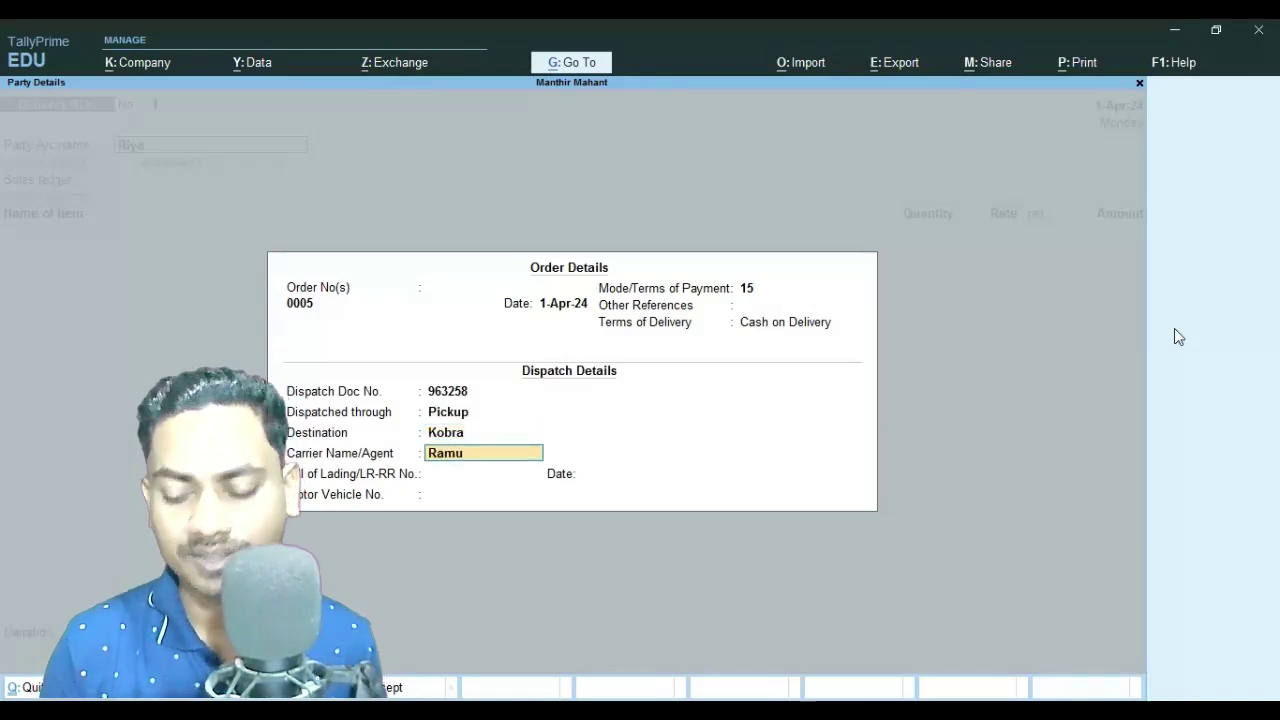
Enter the carrier's name, bill of lading number 852147 and the motor vehicle number in the dispatch details.
{"action": "key", "text": "Return"}
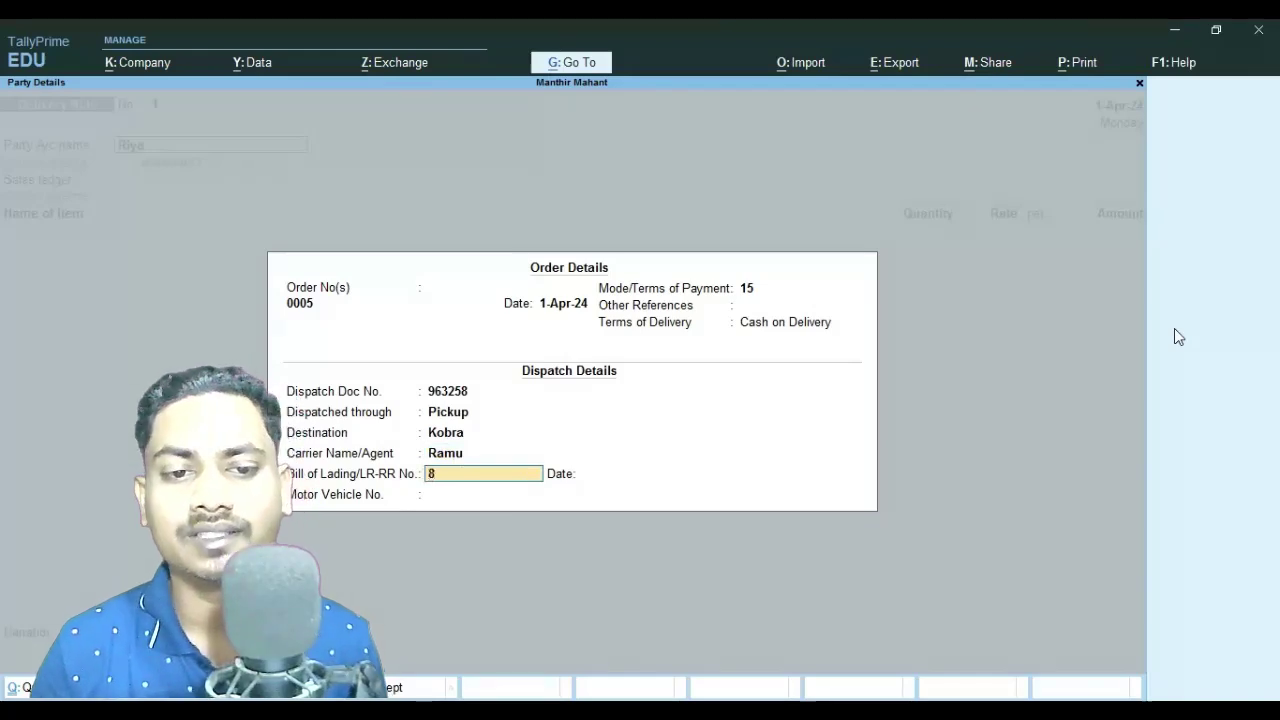
{"action": "key", "text": "Return"}
{"action": "key", "text": "Return"}
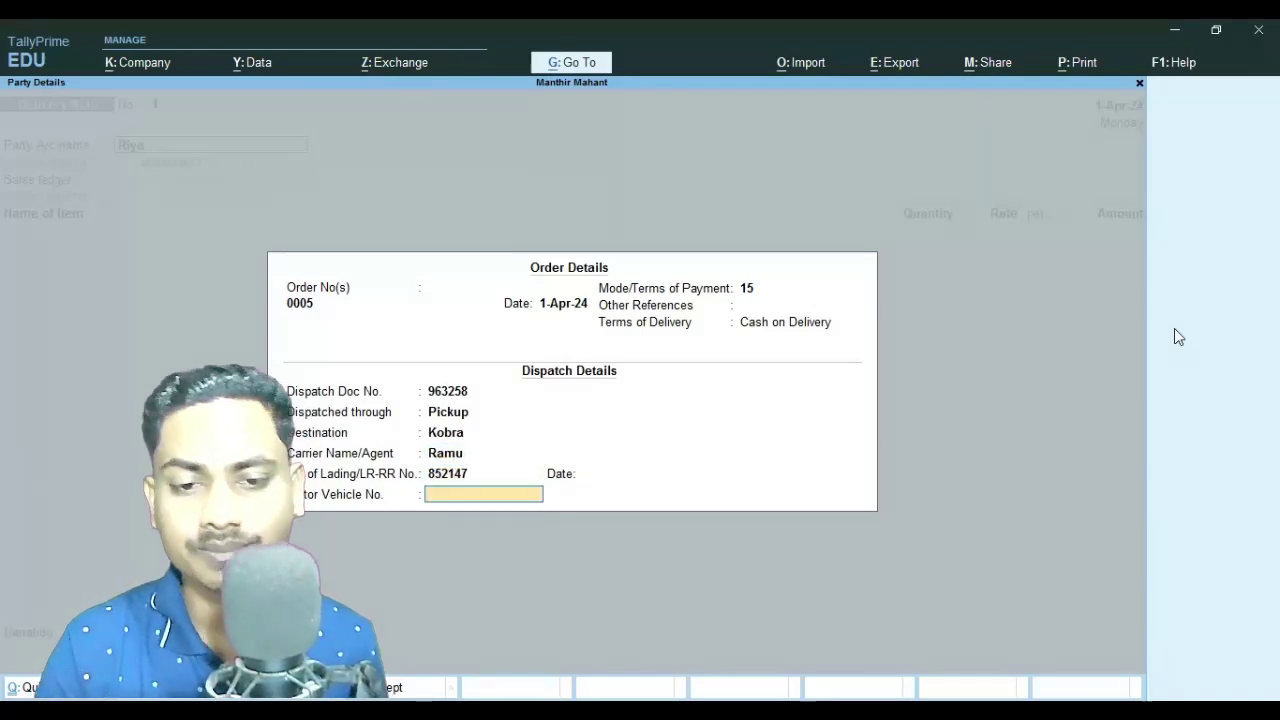
{"action": "type", "text": "CG "}
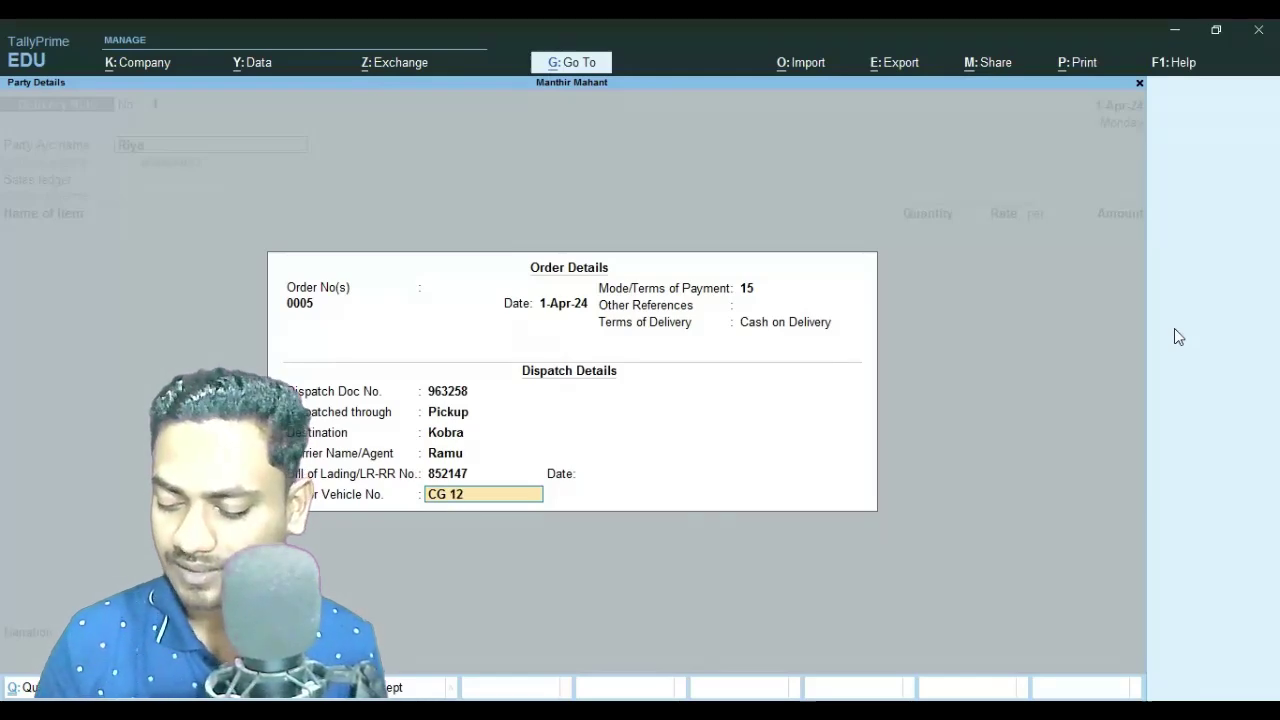
{"action": "type", "text": "12 AM 963"}
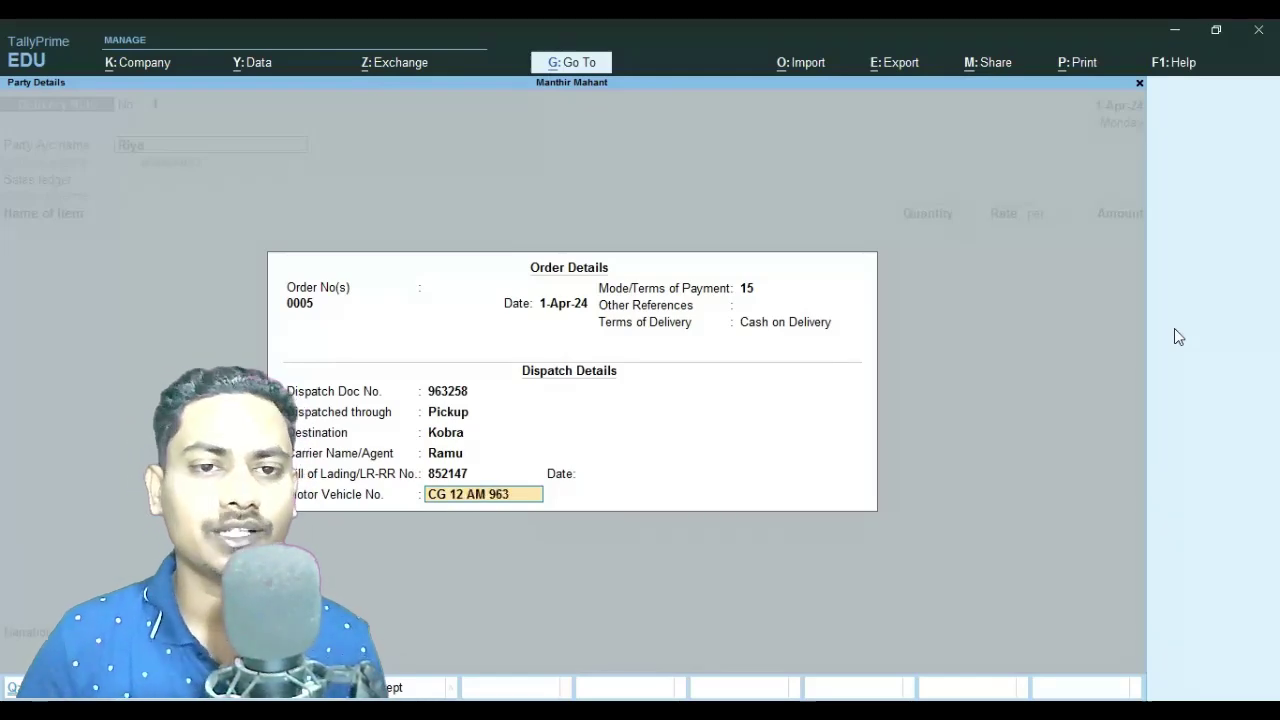
{"action": "type", "text": "1"}
{"action": "key", "text": "Return"}
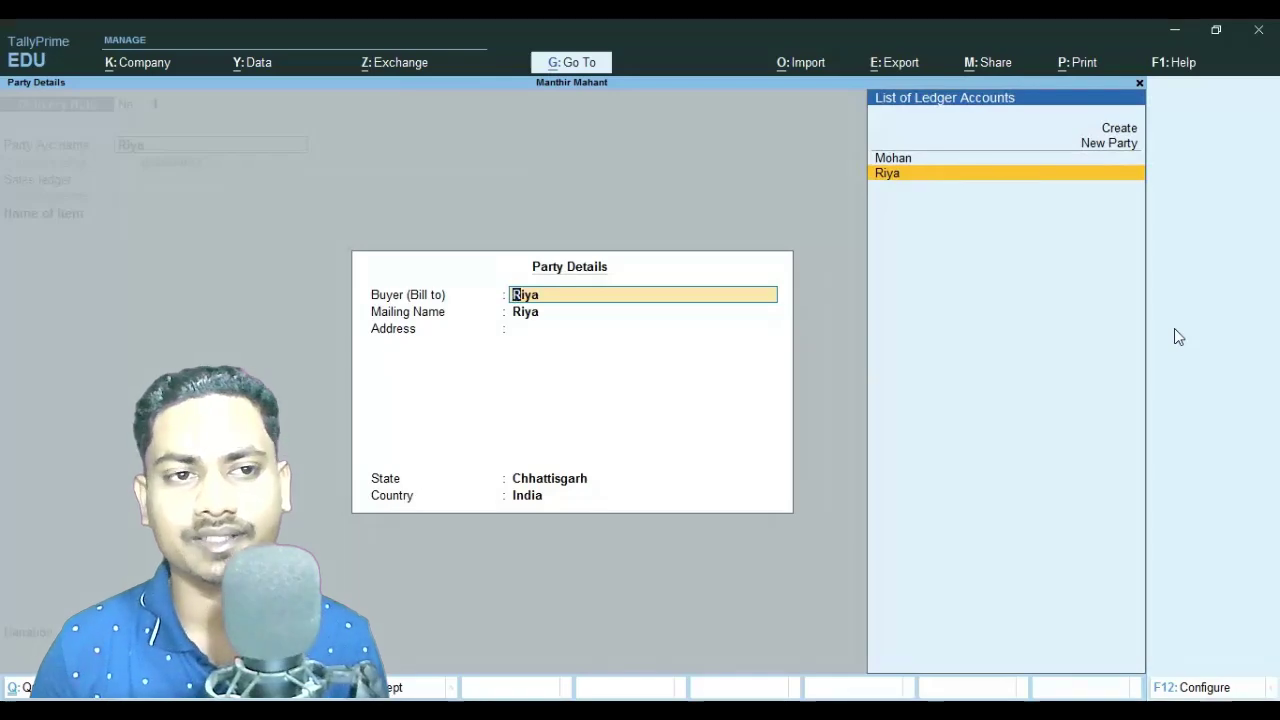
Accept the customer's default buyer, mailing name, address, state and country in the party details.
{"action": "key", "text": "Return"}
{"action": "key", "text": "Return"}
{"action": "key", "text": "Return"}
{"action": "key", "text": "Return"}
{"action": "key", "text": "Return"}
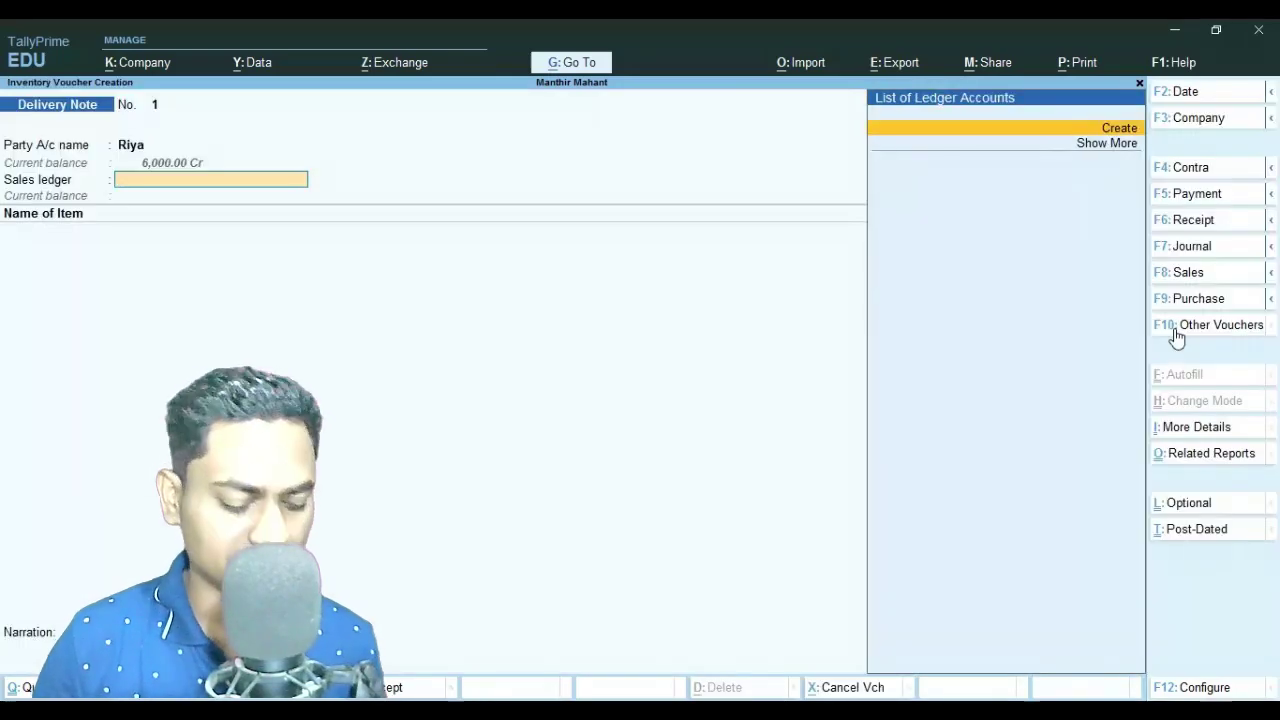
Create a sales ledger named Goods Sales under Sales Accounts and use it in the delivery note.
{"action": "key", "text": "alt+c"}
{"action": "type", "text": "G"}
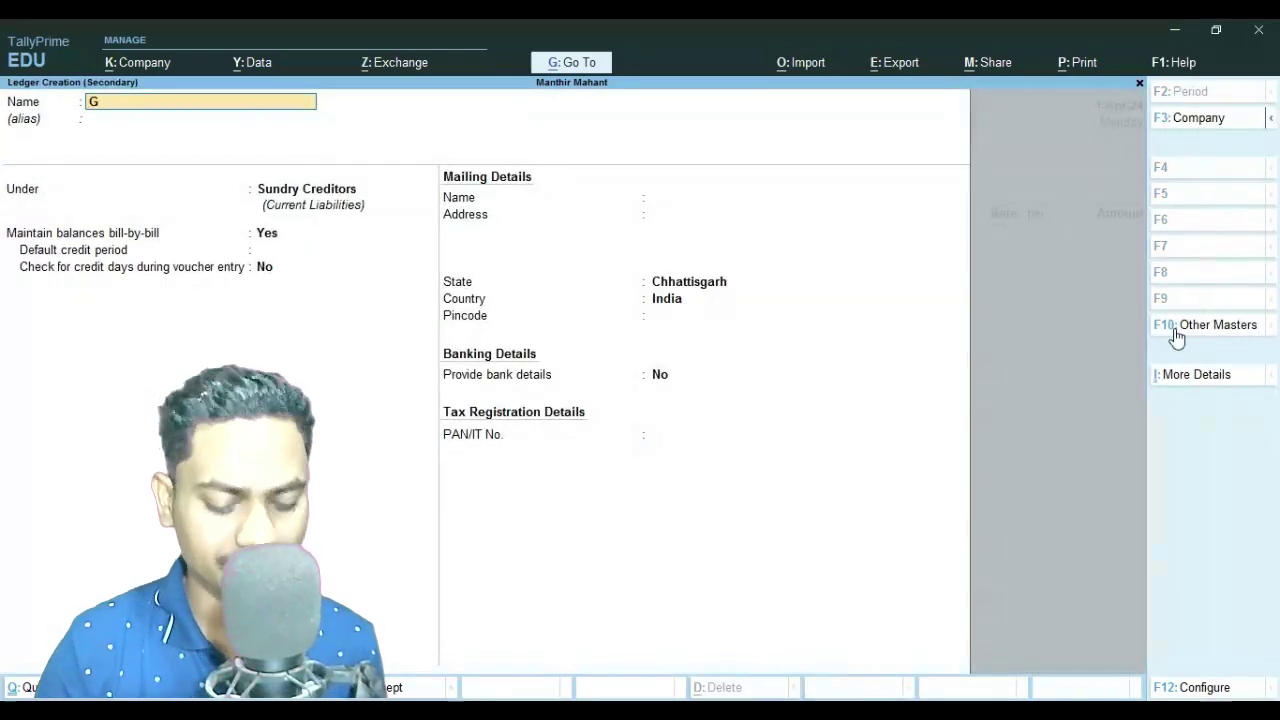
{"action": "type", "text": "OO"}
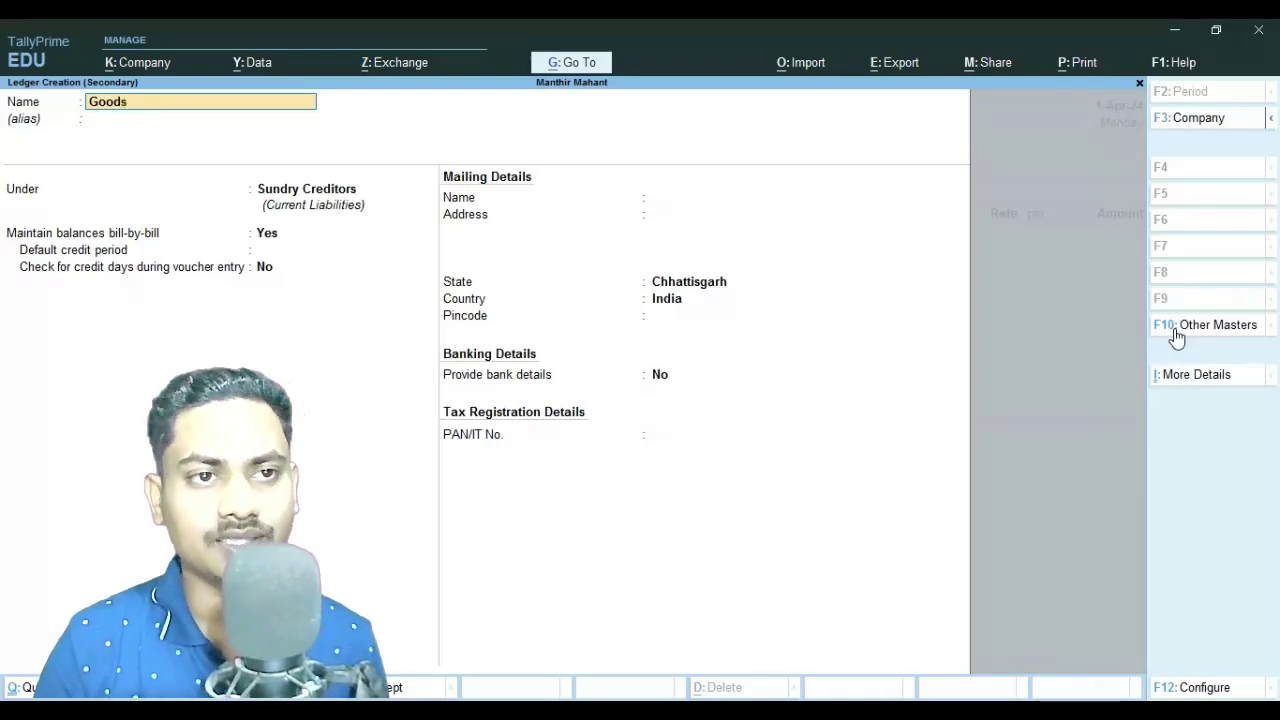
{"action": "type", "text": "ds Sales"}
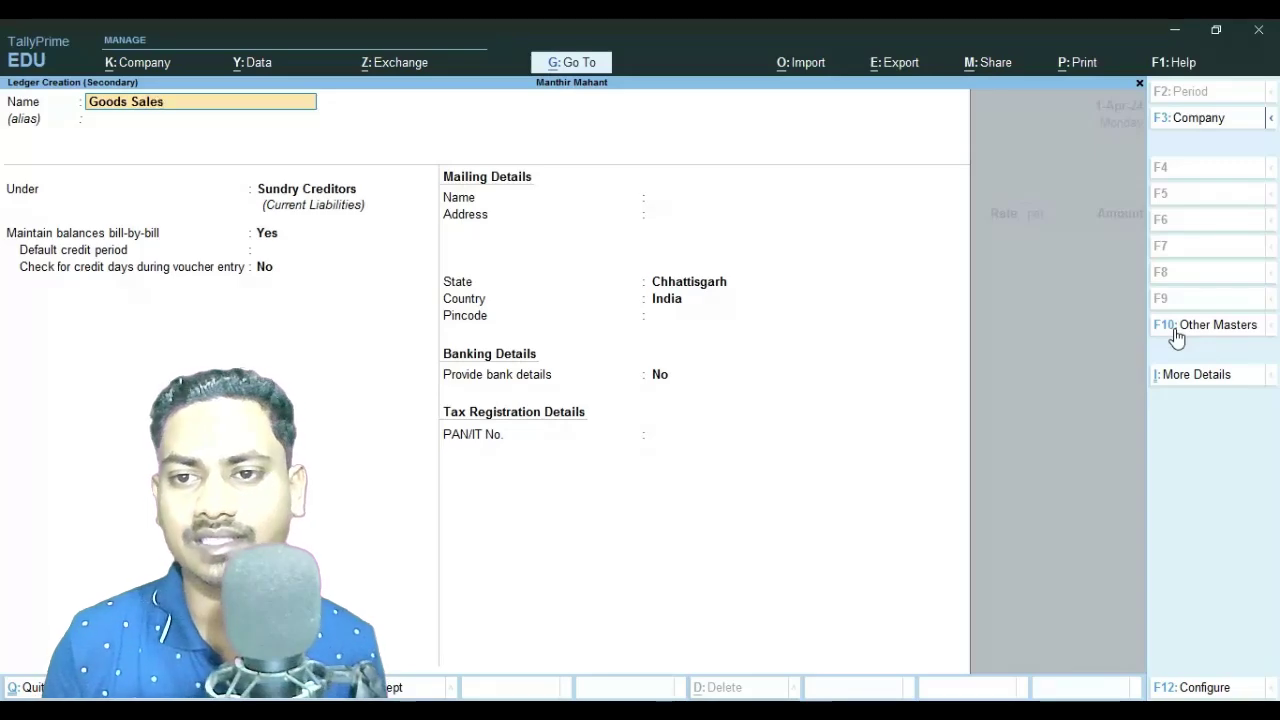
{"action": "key", "text": "Return"}
{"action": "type", "text": "S"}
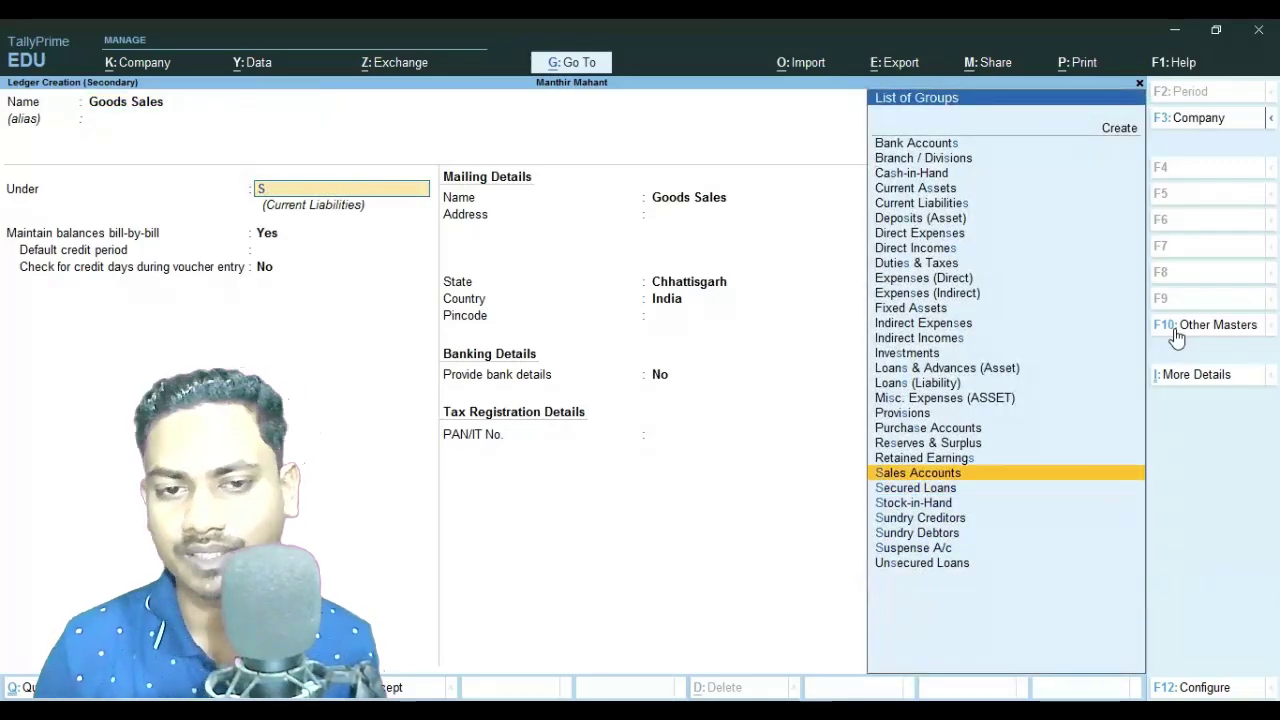
{"action": "key", "text": "Return"}
{"action": "key", "text": "Return"}
{"action": "key", "text": "Return"}
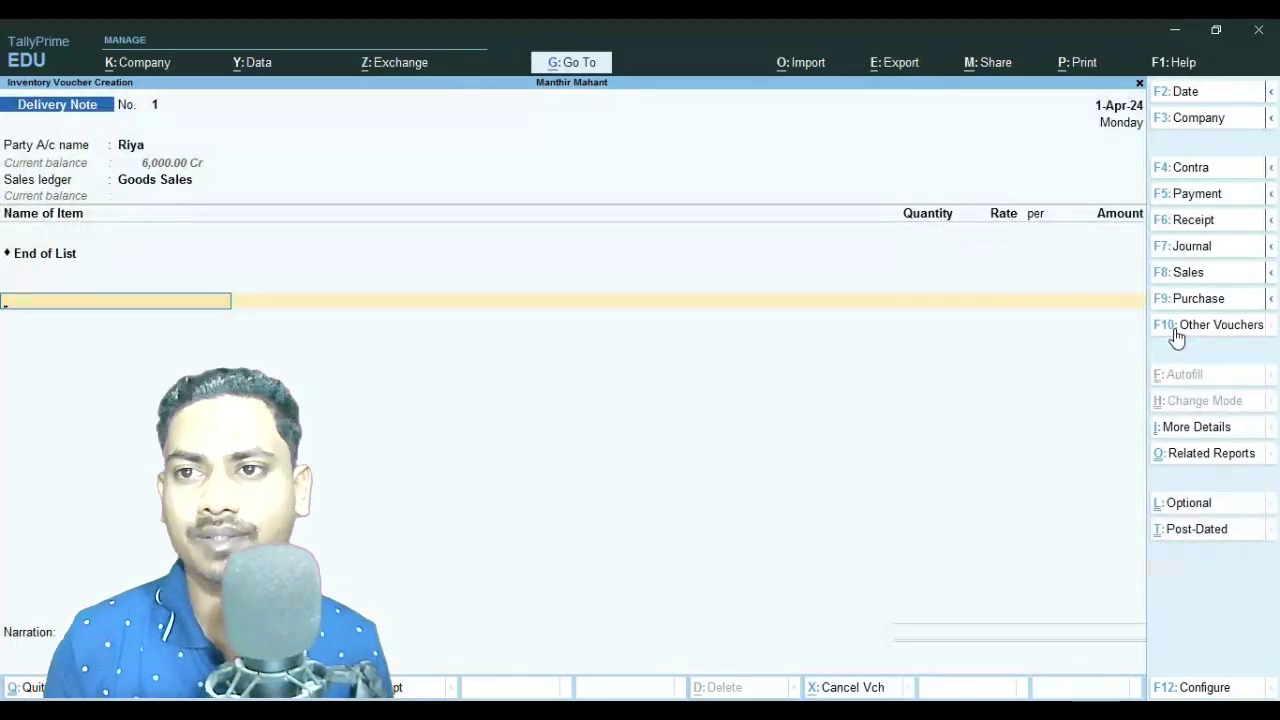
Add Cooler 4x6 Window to the delivery note with tracking number 1, quantity 5 nos and rate 9000.
{"action": "key", "text": "Down"}
{"action": "key", "text": "Down"}
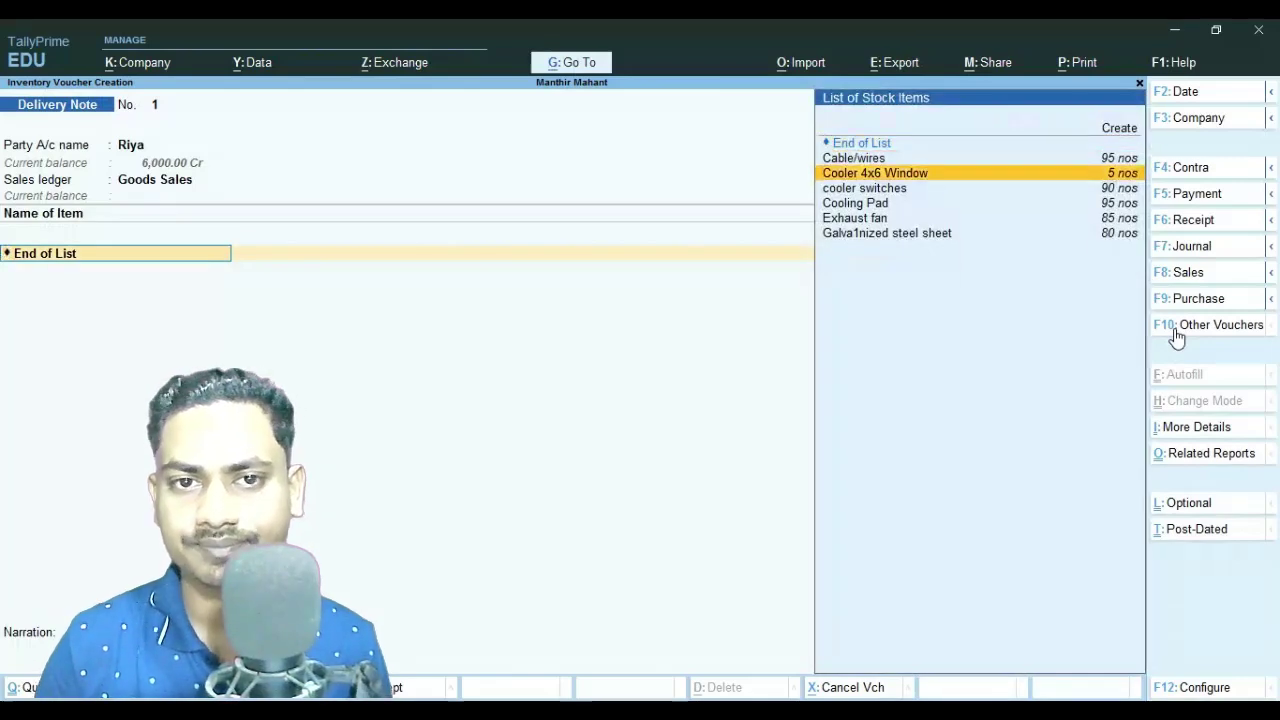
{"action": "key", "text": "Return"}
{"action": "key", "text": "Return"}
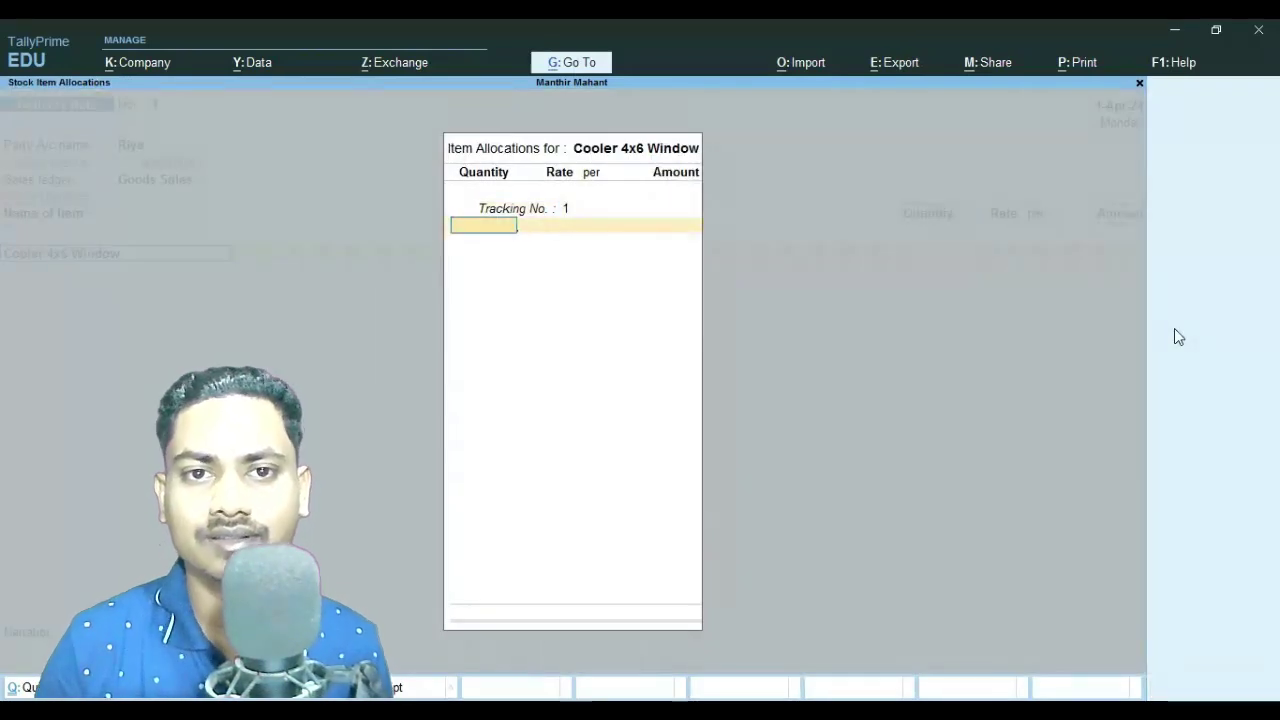
{"action": "key", "text": "BackSpace"}
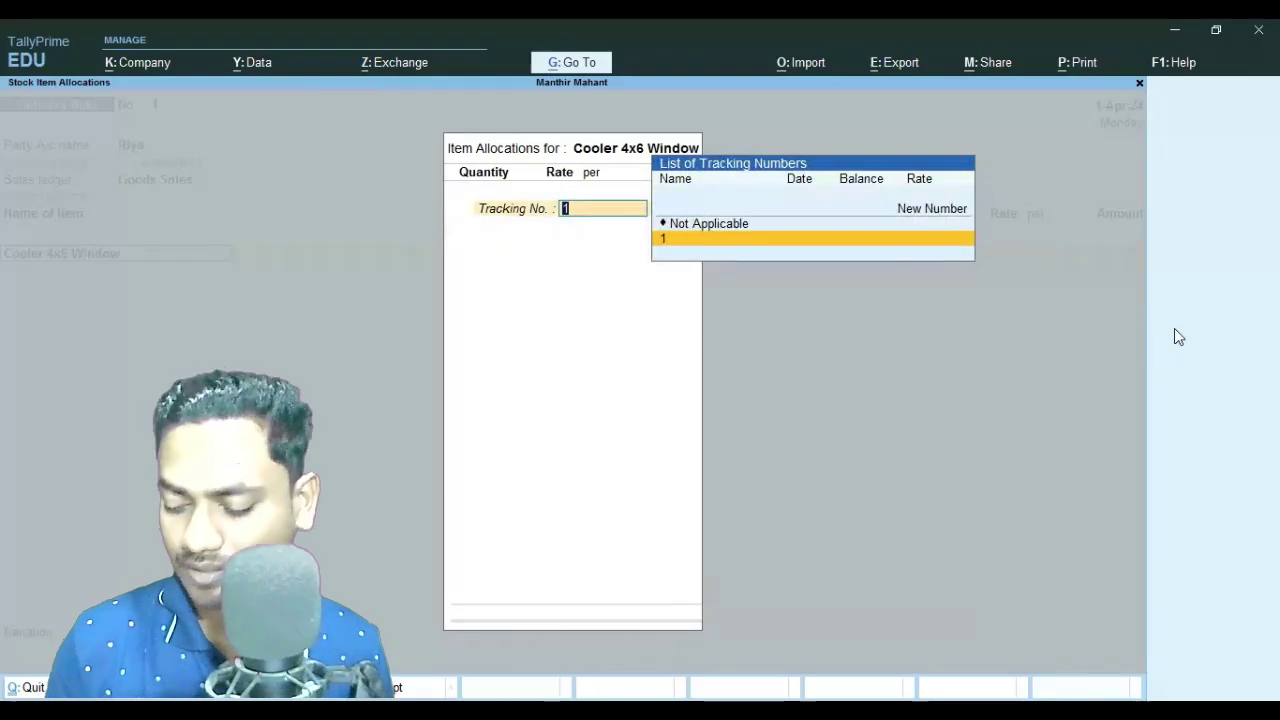
{"action": "key", "text": "Return"}
{"action": "key", "text": "Return"}
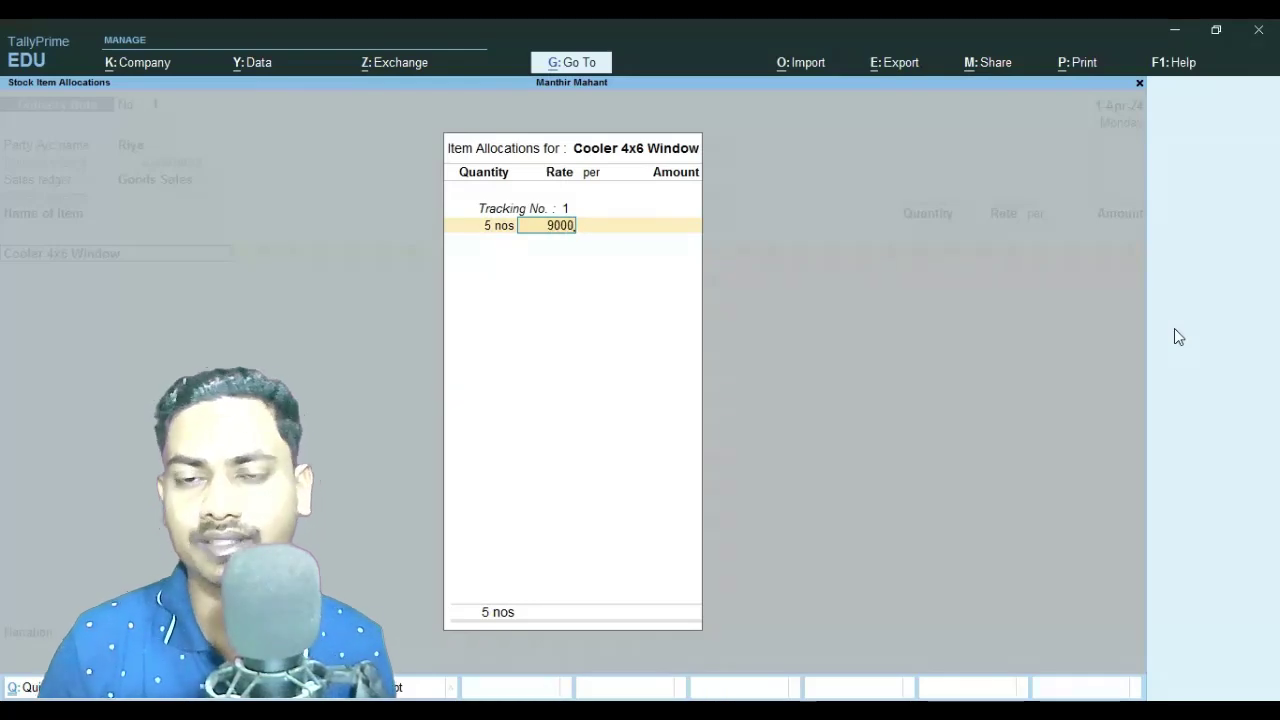
{"action": "key", "text": "Return"}
{"action": "key", "text": "Return"}
{"action": "key", "text": "Return"}
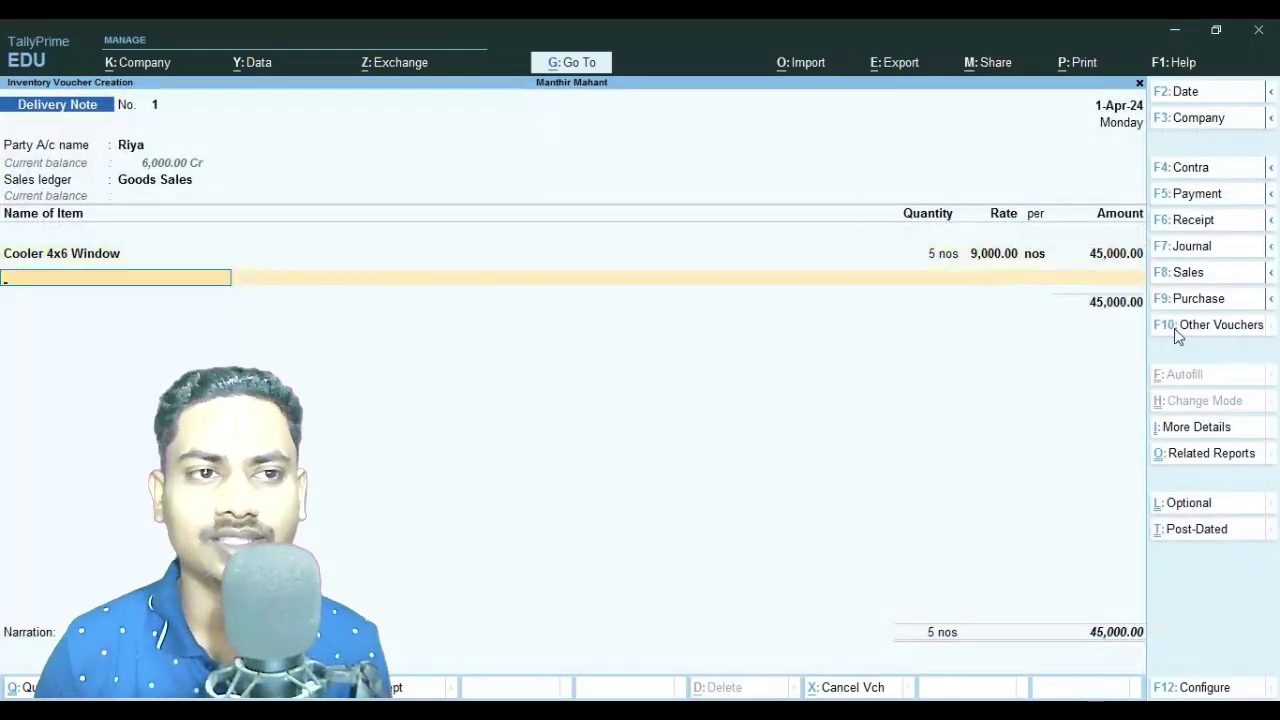
End the item list without a narration and save the delivery note.
{"action": "key", "text": "Return"}
{"action": "key", "text": "Return"}
{"action": "key", "text": "Return"}
{"action": "key", "text": "Return"}
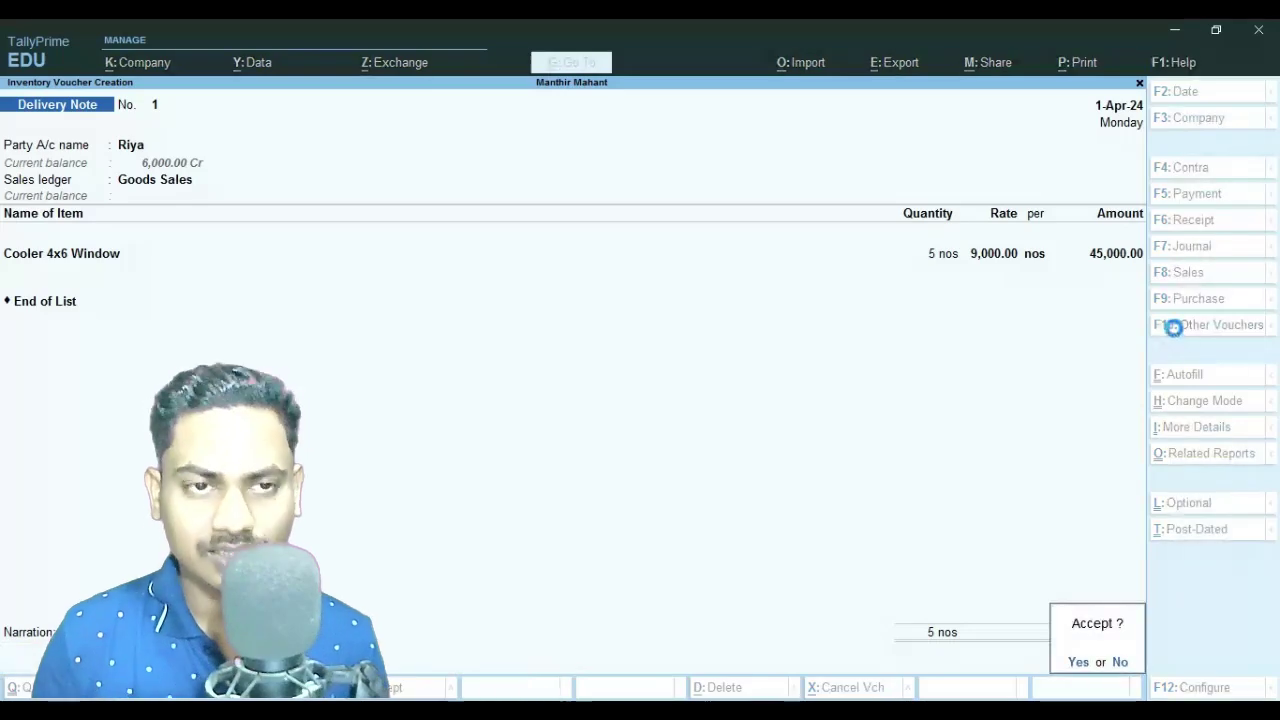
{"action": "key", "text": "Return"}
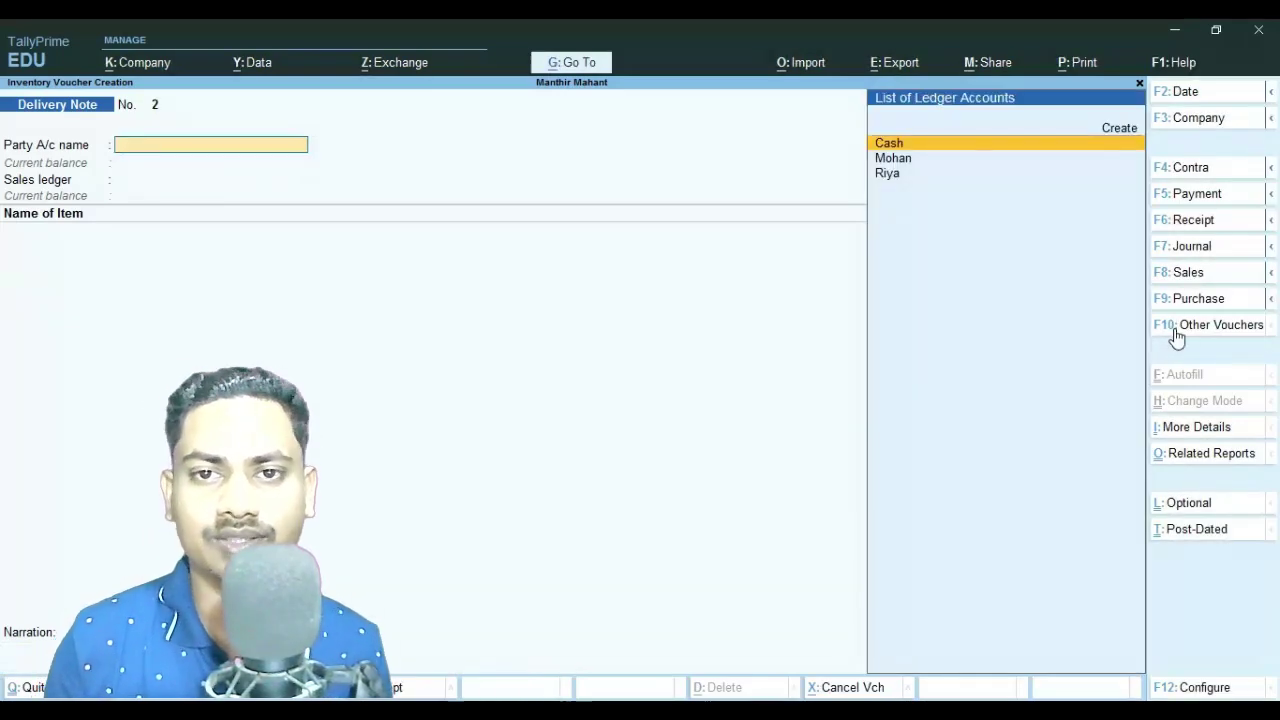
Open the saved Cooler 4x6 Window delivery note from the Day Book.
{"action": "key", "text": "Escape"}
{"action": "key", "text": "Down"}
{"action": "key", "text": "Return"}
{"action": "key", "text": "Down"}
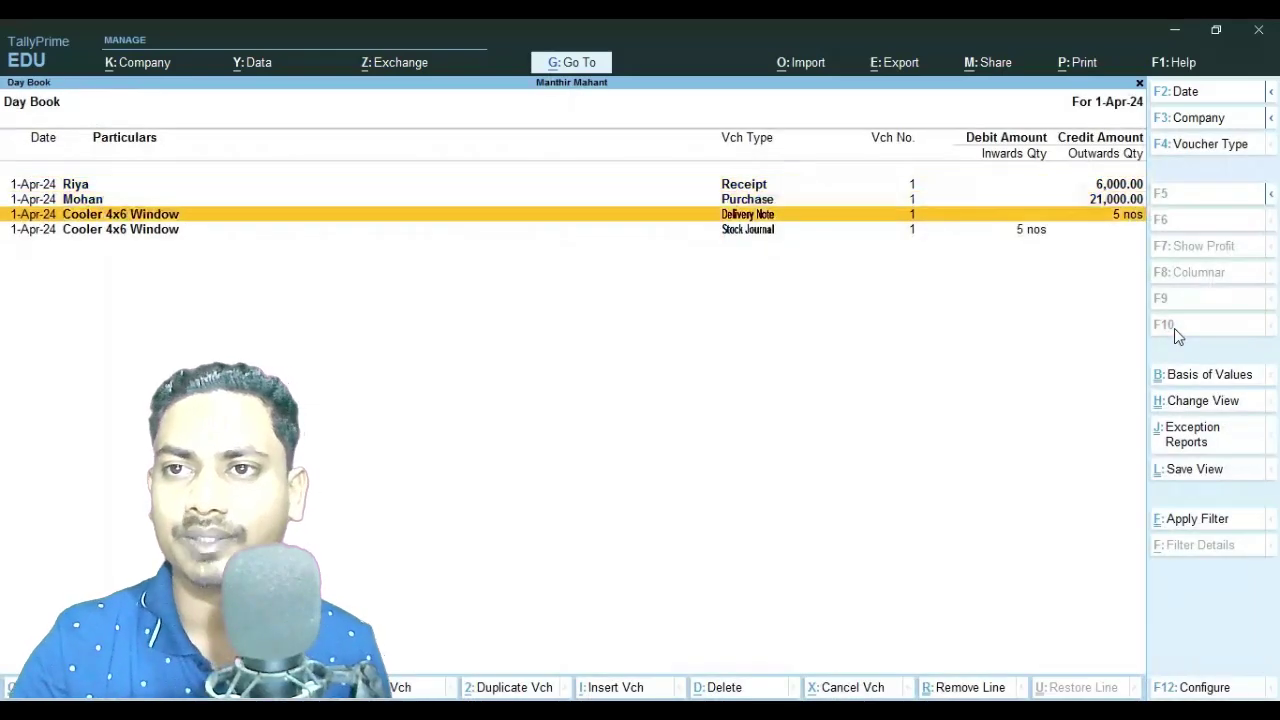
{"action": "key", "text": "Return"}
Preview the current delivery note for printing.
{"action": "left_click", "coordinate": [1060, 68]}
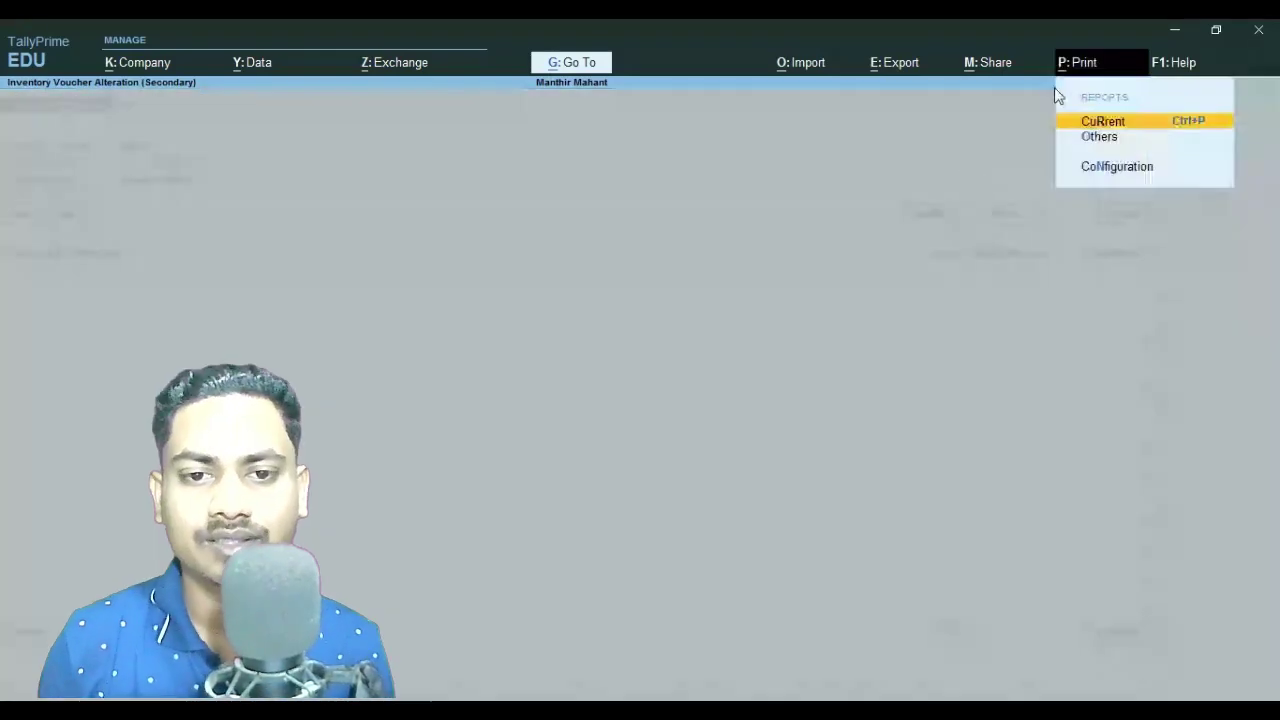
{"action": "left_click", "coordinate": [1103, 121]}
{"action": "key", "text": "i"}
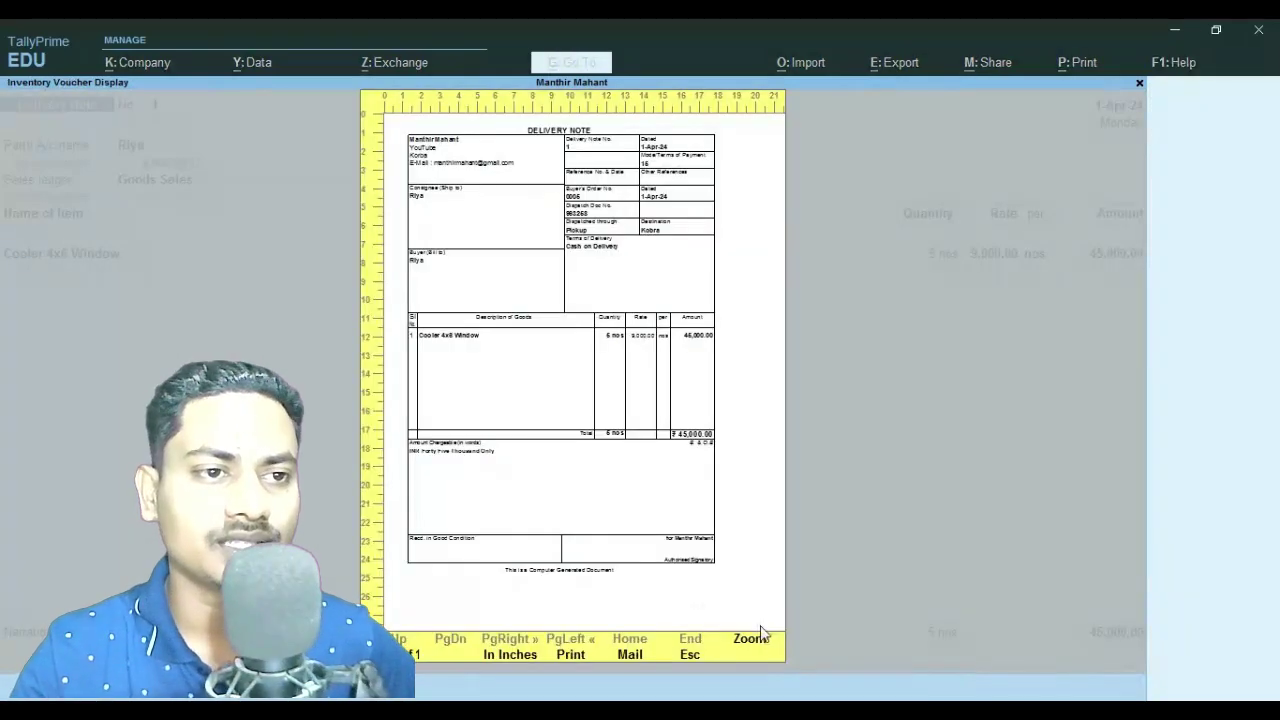
Examine the delivery note's print preview at enlarged size, and close it together with the Day Book.
{"action": "left_click", "coordinate": [758, 636]}
{"action": "scroll", "coordinate": [240, 240], "scroll_direction": "down", "scroll_amount": 4}
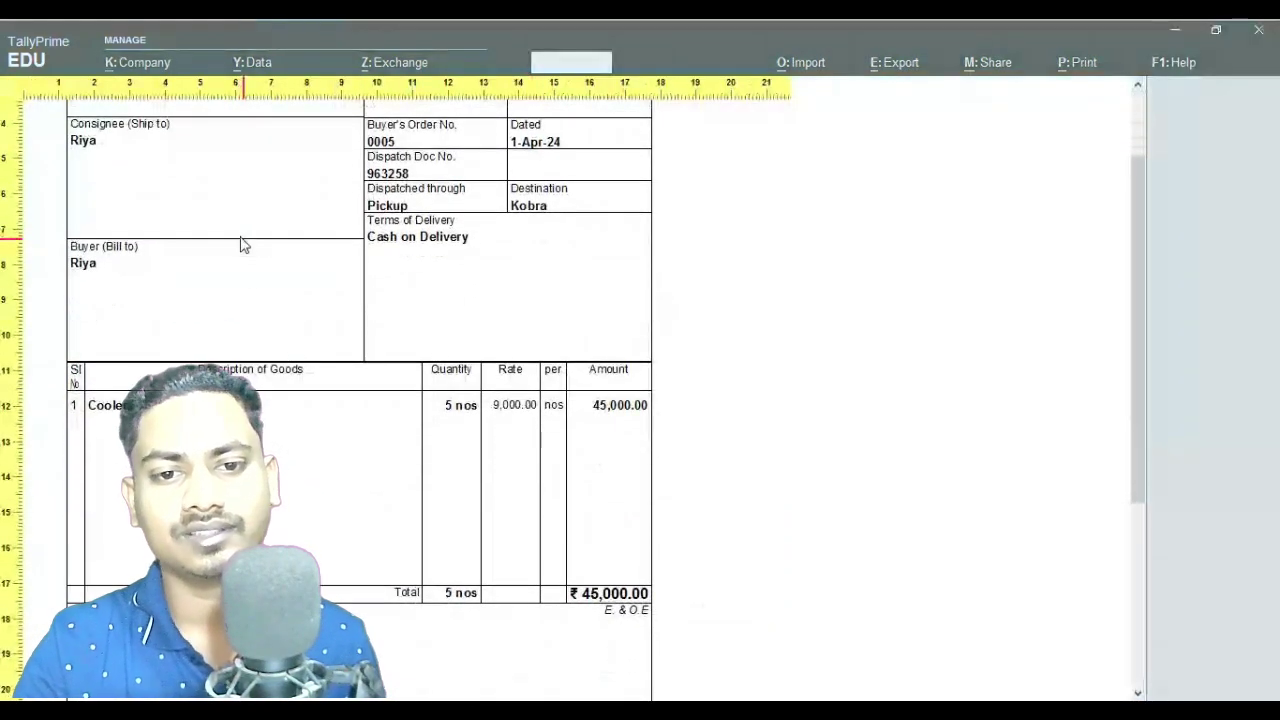
{"action": "scroll", "coordinate": [245, 265], "scroll_direction": "up", "scroll_amount": 3}
{"action": "scroll", "coordinate": [480, 497], "scroll_direction": "down", "scroll_amount": 2}
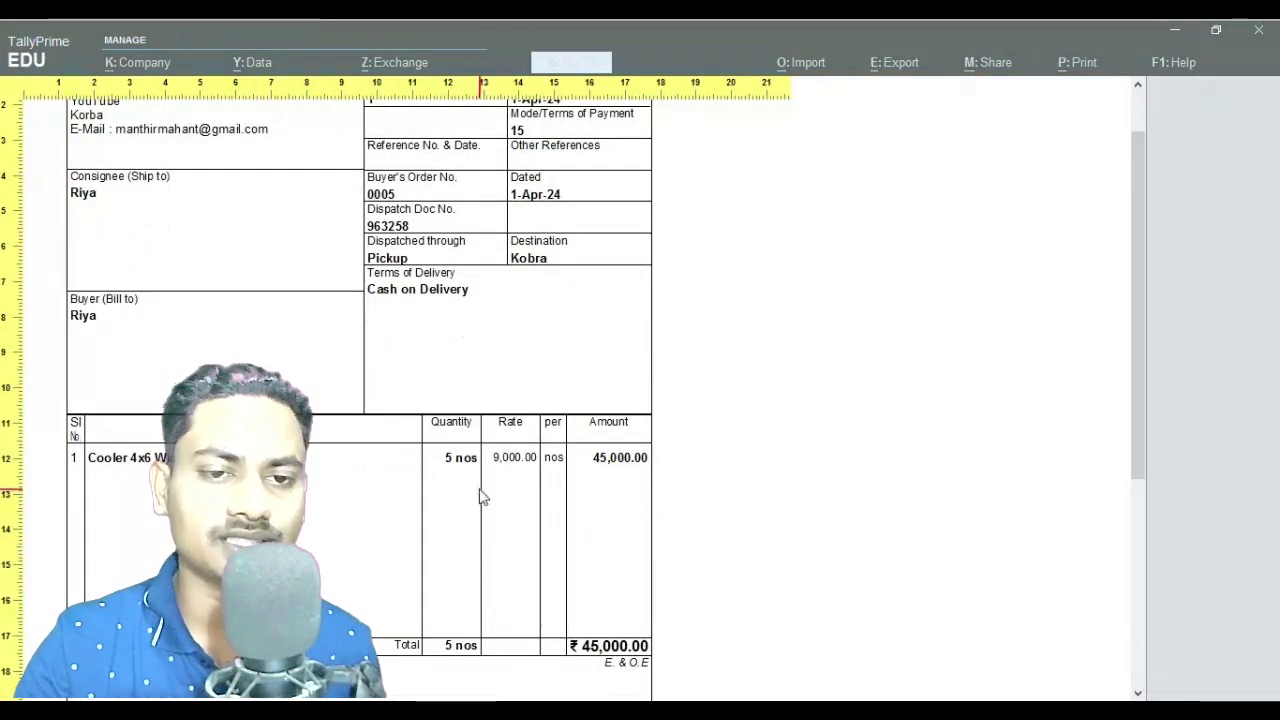
{"action": "scroll", "coordinate": [480, 497], "scroll_direction": "down", "scroll_amount": 1}
{"action": "key", "text": "Escape"}
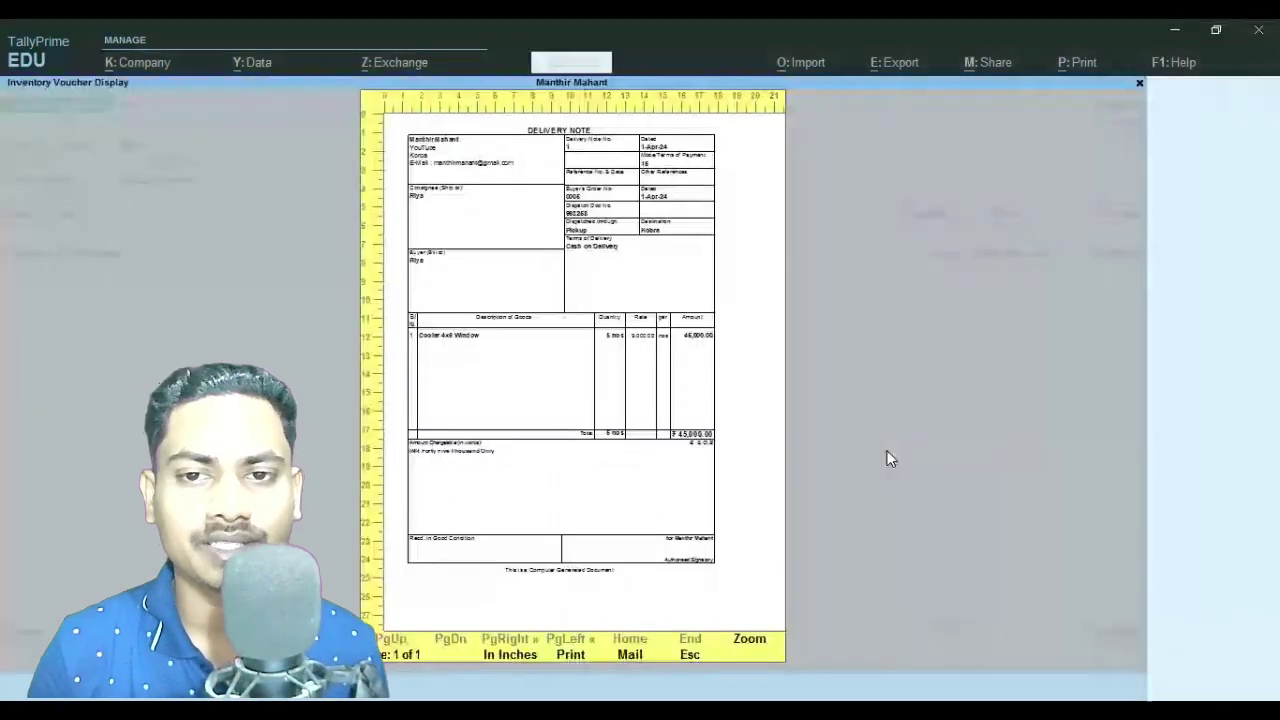
{"action": "key", "text": "Escape"}
{"action": "key", "text": "Escape"}
{"action": "key", "text": "Escape"}
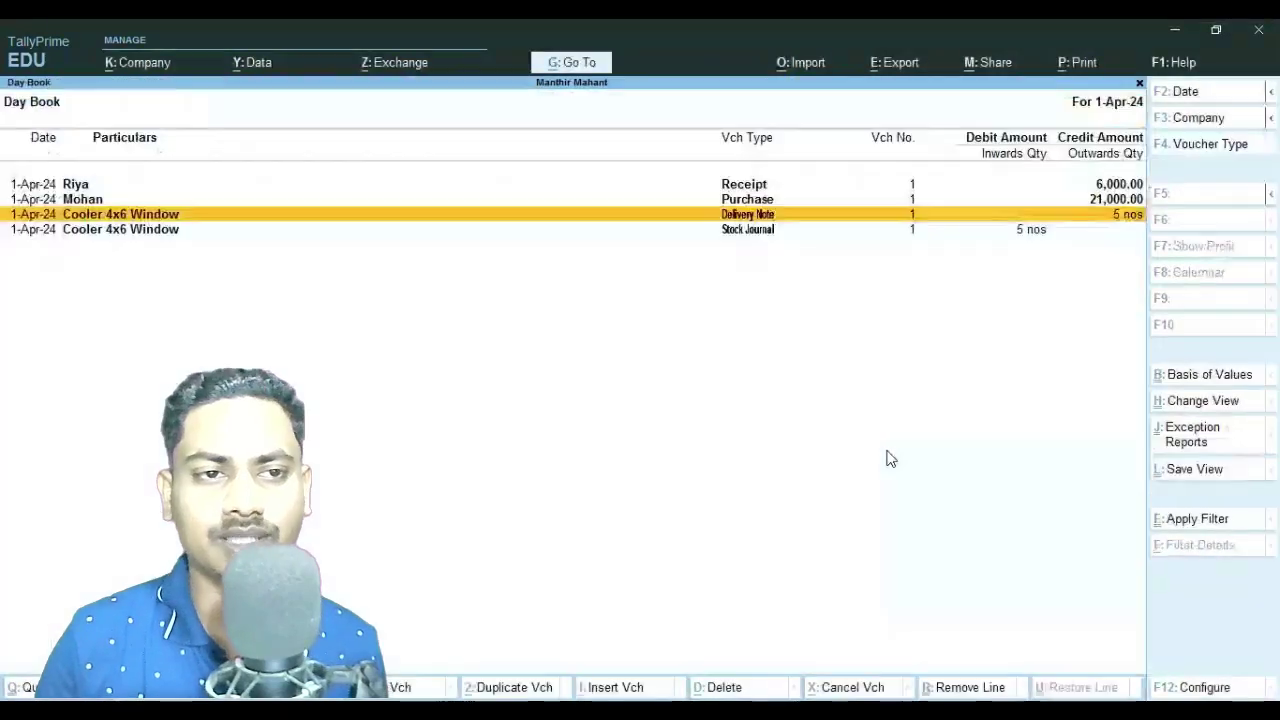
{"action": "key", "text": "Escape"}
Start a new sales voucher with the customer as the party account.
{"action": "key", "text": "Up"}
{"action": "key", "text": "Return"}
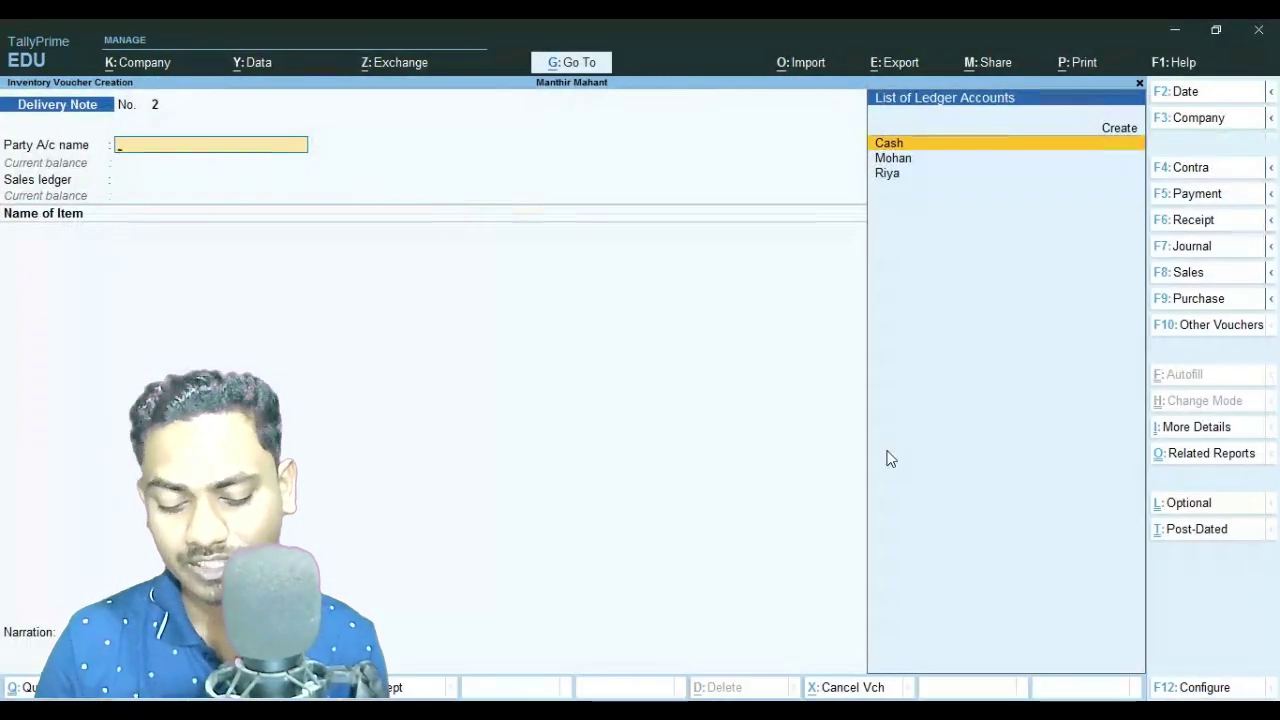
{"action": "key", "text": "F8"}
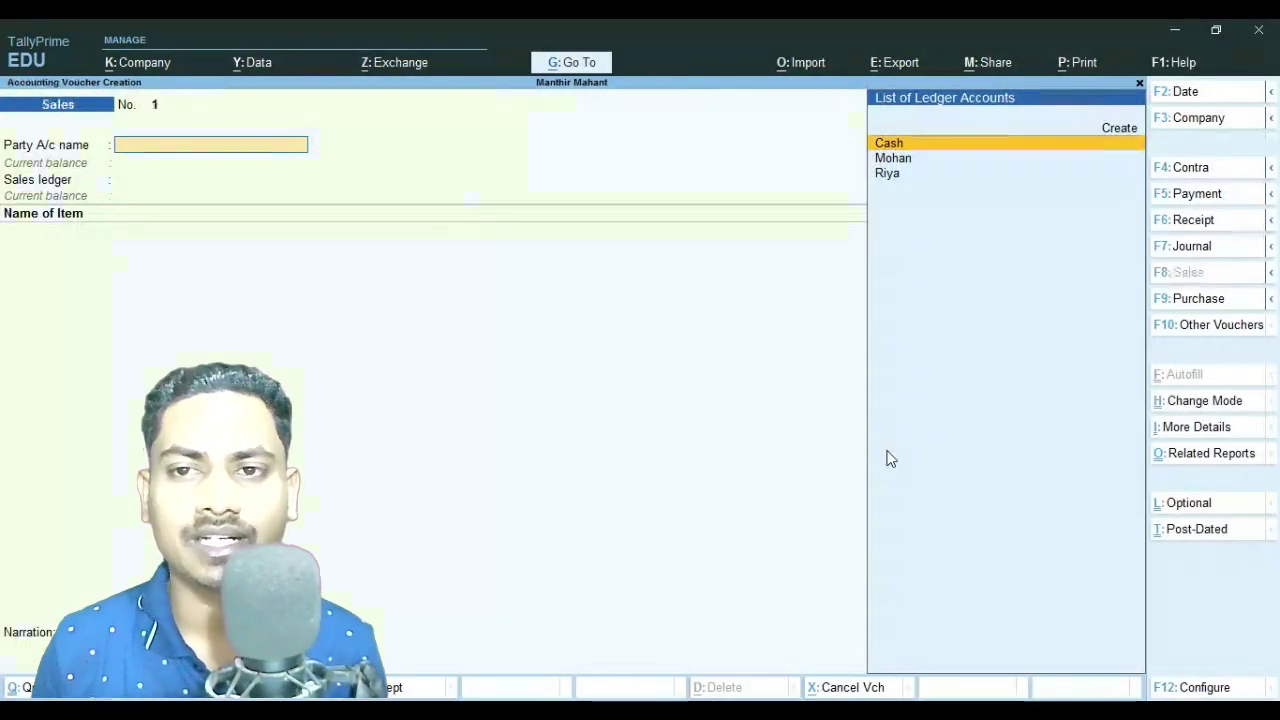
{"action": "key", "text": "Down"}
{"action": "key", "text": "Down"}
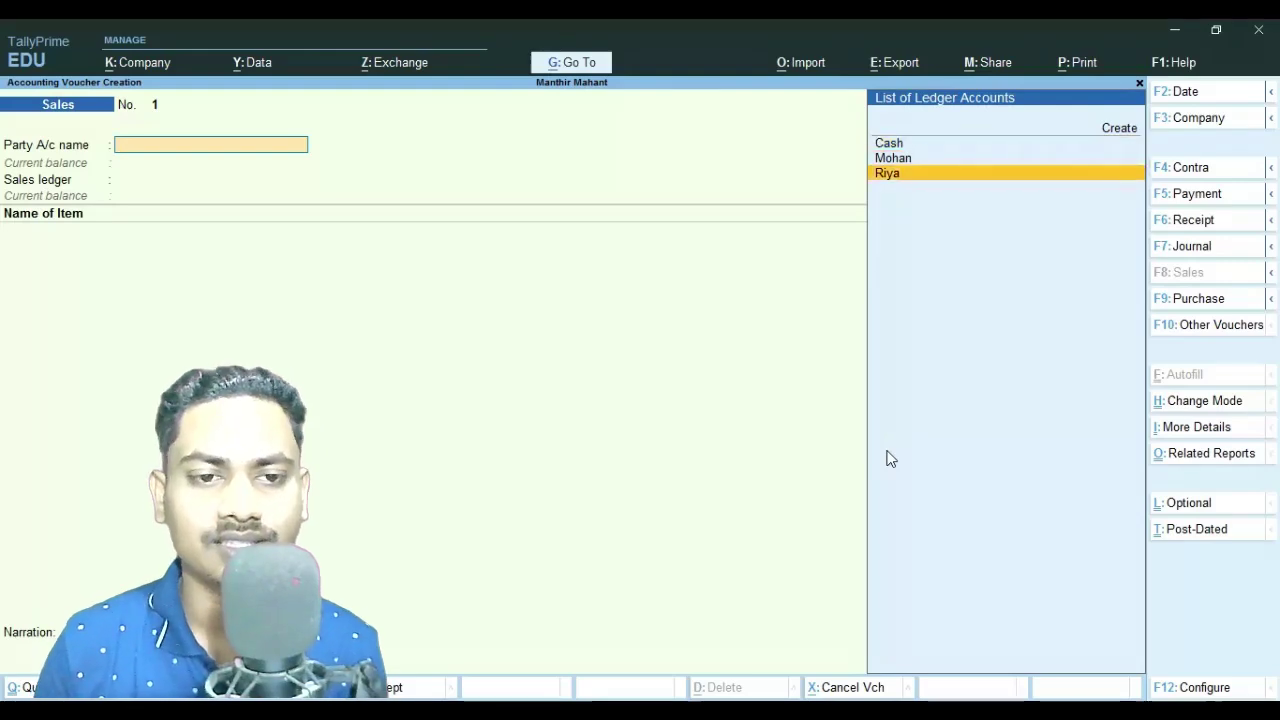
{"action": "key", "text": "Return"}
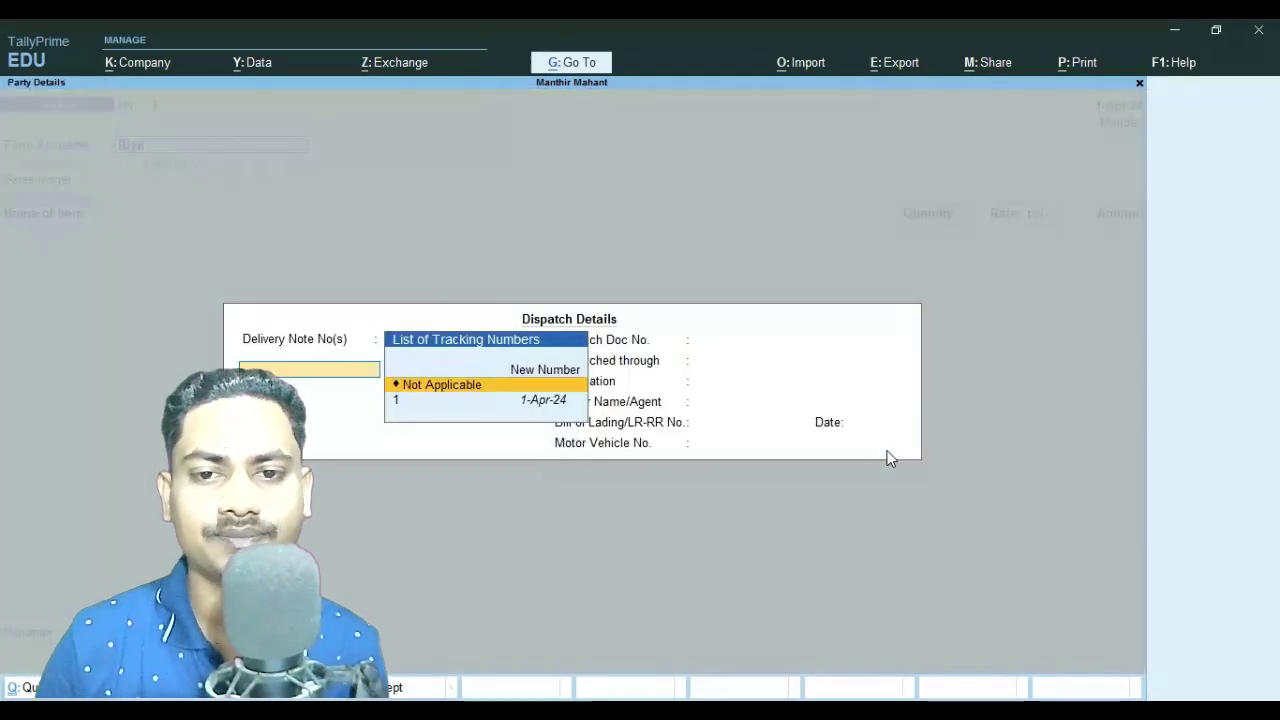
Link the sales voucher to delivery note 1 and keep the filled-in dispatch details.
{"action": "key", "text": "Down"}
{"action": "key", "text": "Return"}
{"action": "key", "text": "Return"}
{"action": "key", "text": "Return"}
{"action": "key", "text": "Return"}
{"action": "key", "text": "Return"}
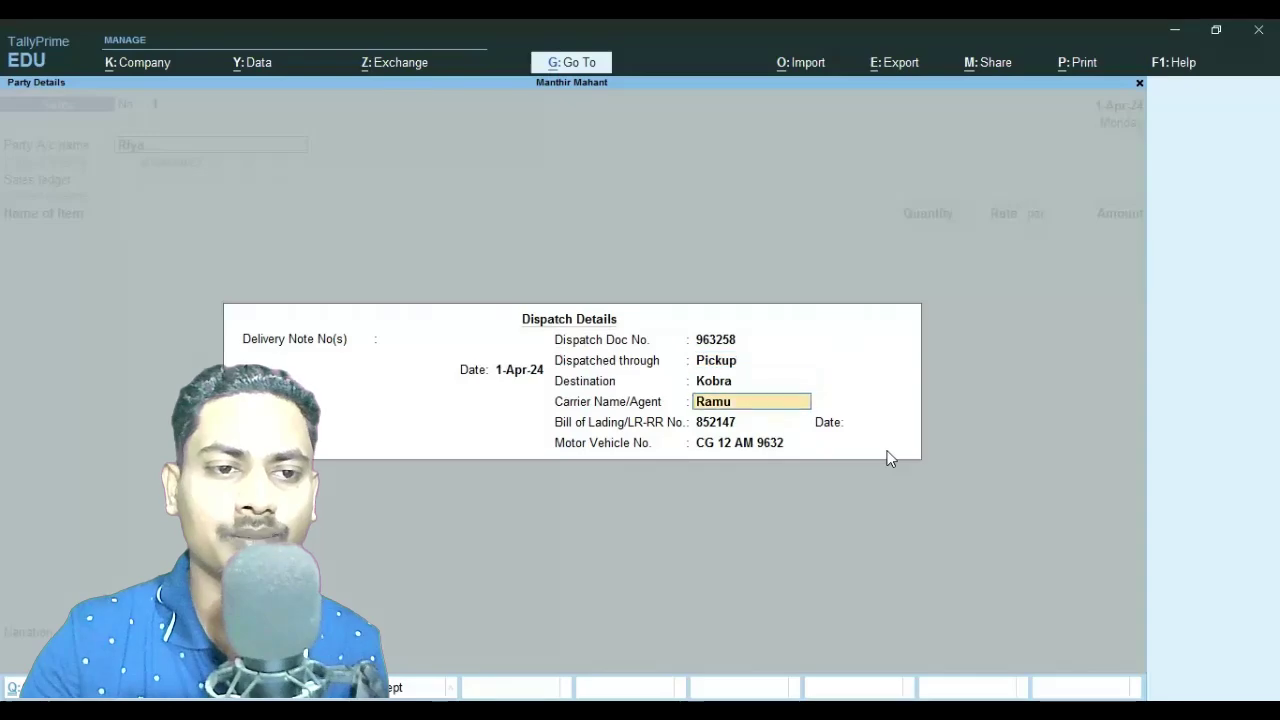
{"action": "key", "text": "Return"}
{"action": "key", "text": "Return"}
{"action": "key", "text": "Return"}
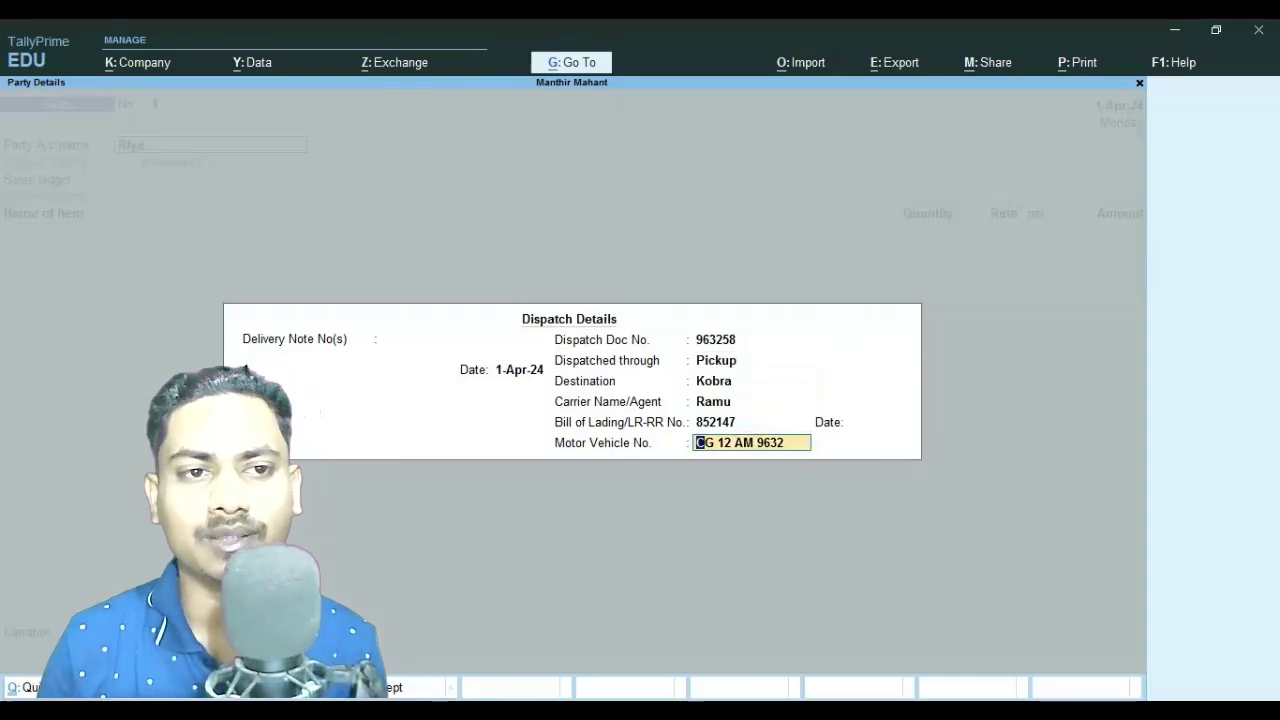
{"action": "key", "text": "Return"}
Accept Goods Sales as the sales ledger and the Cooler 4x6 Window line of 5 nos at rate 9000.
{"action": "key", "text": "Return"}
{"action": "key", "text": "Return"}
{"action": "key", "text": "Return"}
{"action": "key", "text": "Return"}
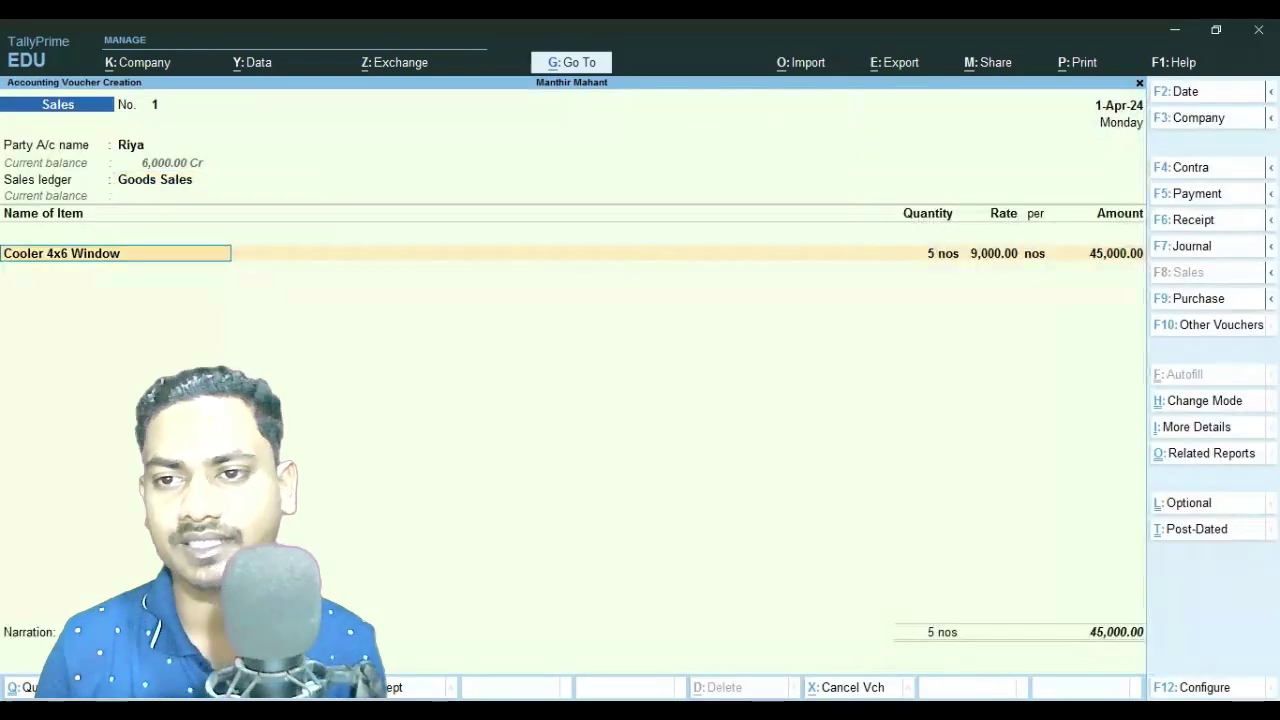
{"action": "key", "text": "Return"}
{"action": "key", "text": "Return"}
{"action": "key", "text": "Return"}
{"action": "key", "text": "Return"}
{"action": "key", "text": "Return"}
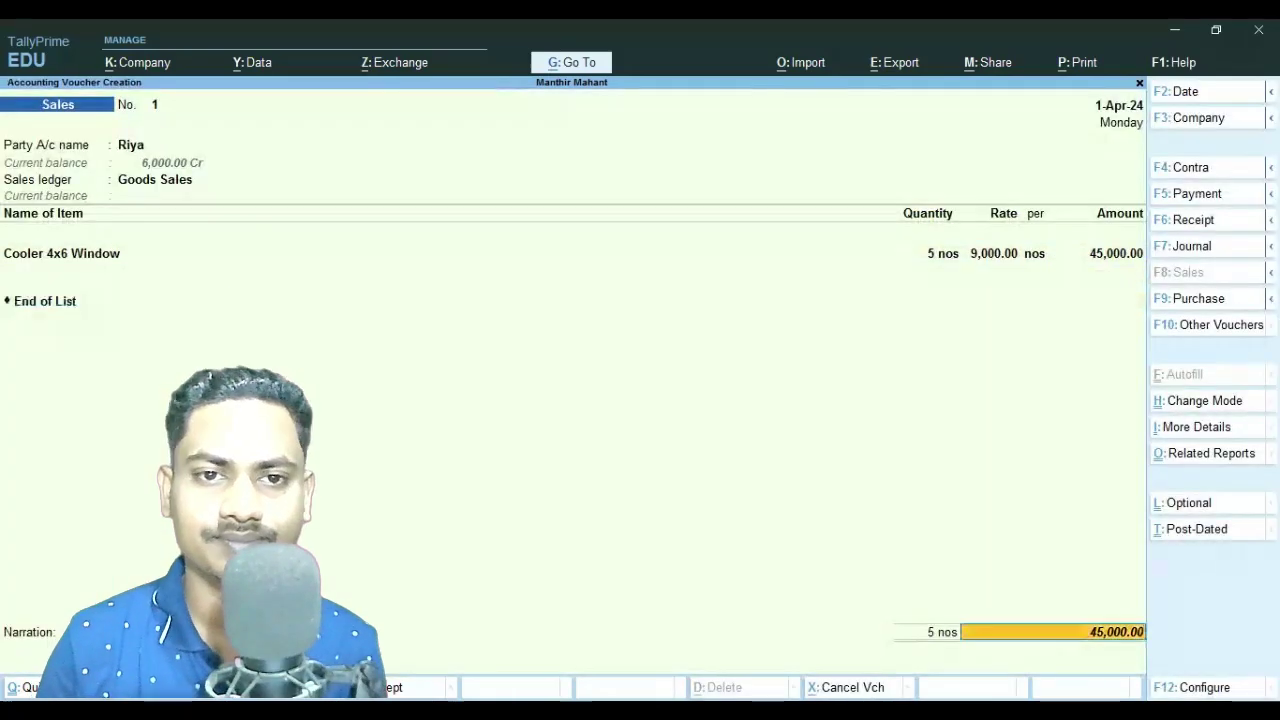
Assign the 45,000 sale to New Ref 1, save the sales voucher and leave voucher creation.
{"action": "key", "text": "Return"}
{"action": "key", "text": "Return"}
{"action": "key", "text": "Return"}
{"action": "key", "text": "Return"}
{"action": "key", "text": "Return"}
{"action": "key", "text": "Return"}
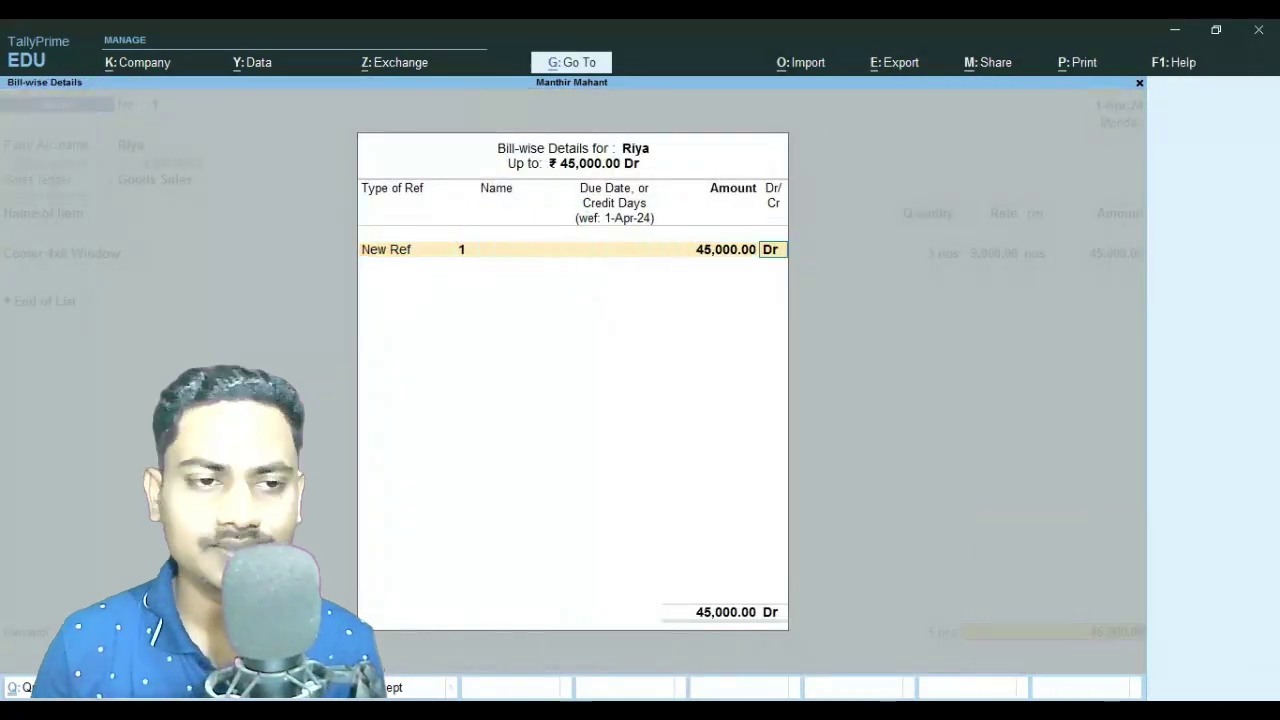
{"action": "key", "text": "Return"}
{"action": "key", "text": "Return"}
{"action": "key", "text": "Return"}
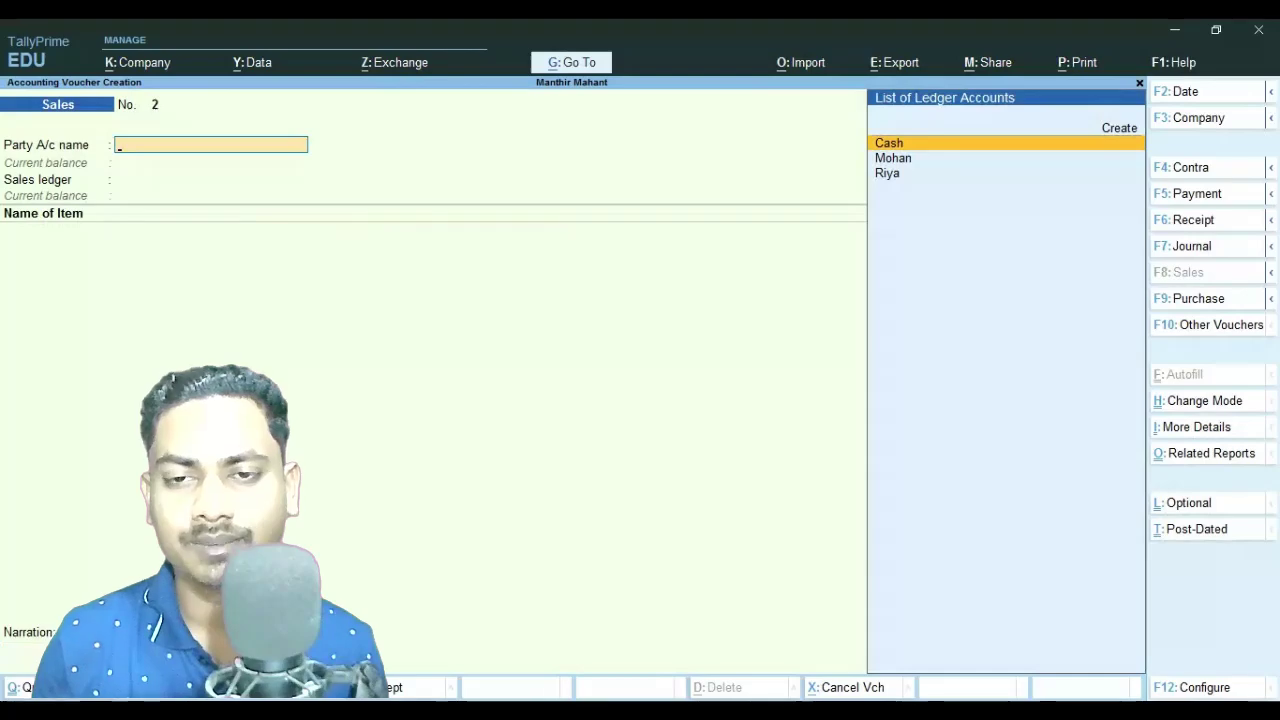
{"action": "key", "text": "Escape"}
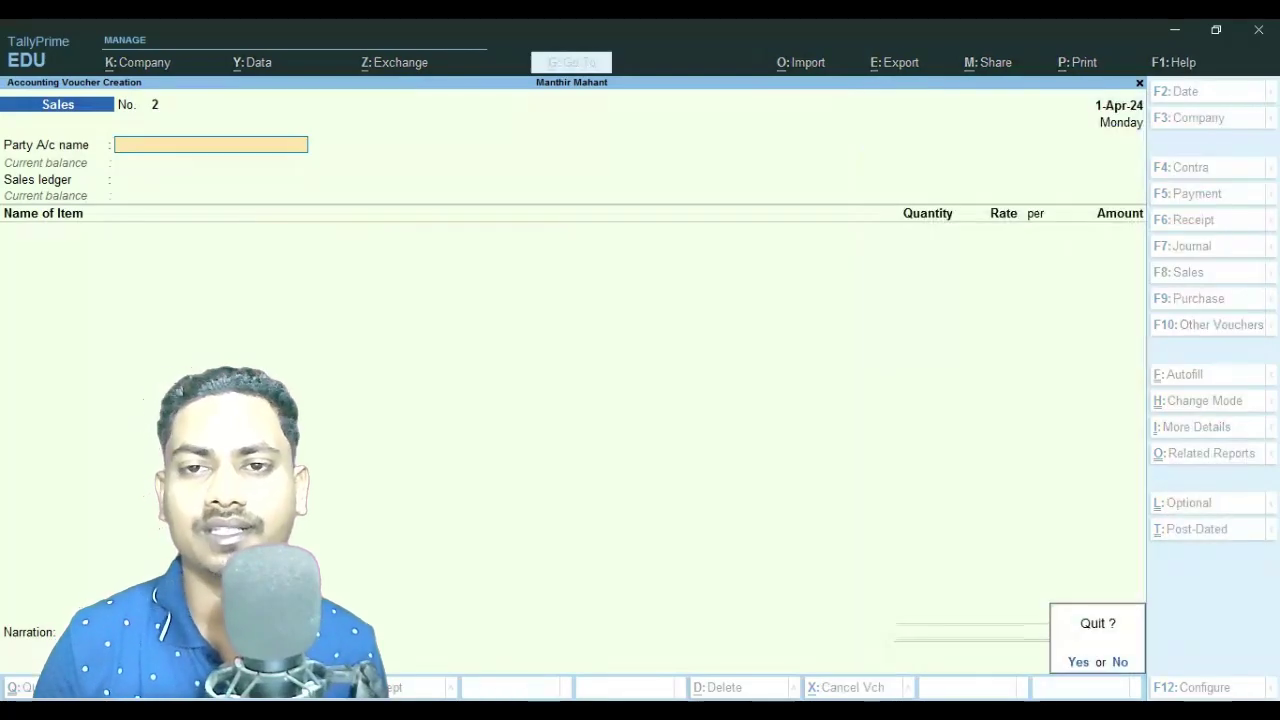
{"action": "key", "text": "Return"}
Open the Balance Sheet and drill through Current Assets and Sundry Debtors to the customer's ledger vouchers.
{"action": "key", "text": "Down"}
{"action": "key", "text": "Down"}
{"action": "key", "text": "Return"}
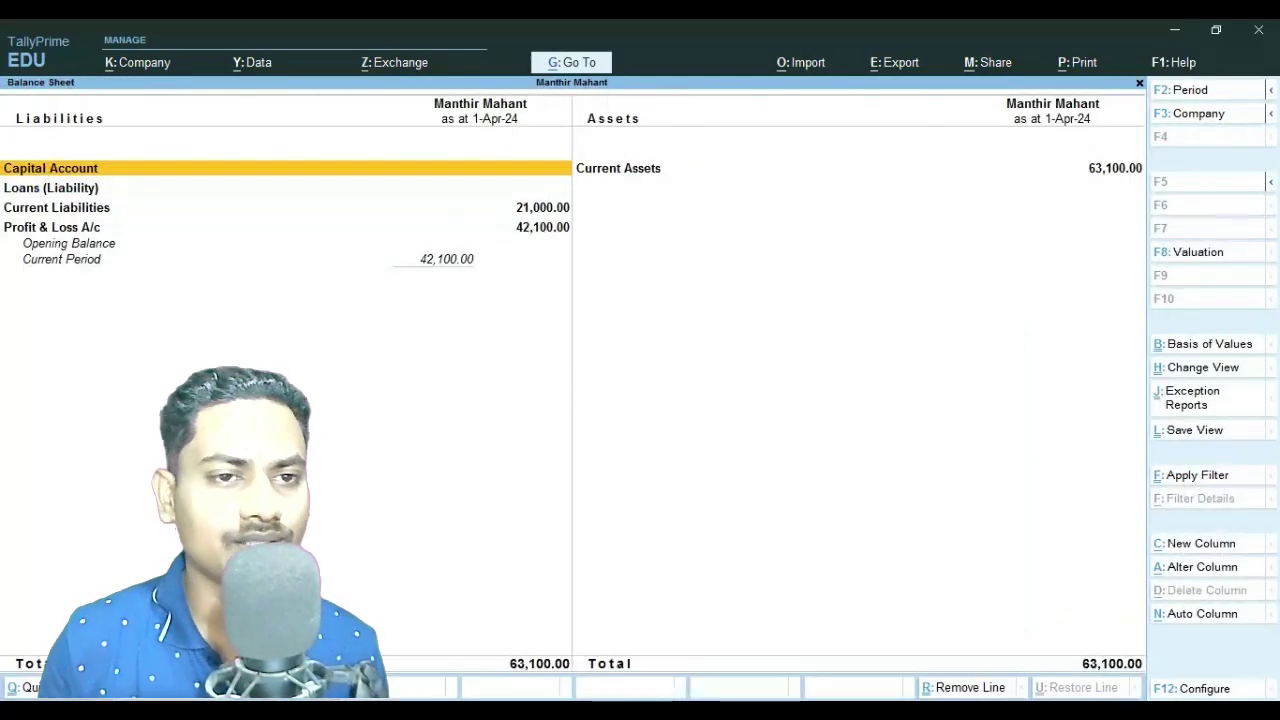
{"action": "key", "text": "Right"}
{"action": "key", "text": "Return"}
{"action": "key", "text": "Down"}
{"action": "key", "text": "Return"}
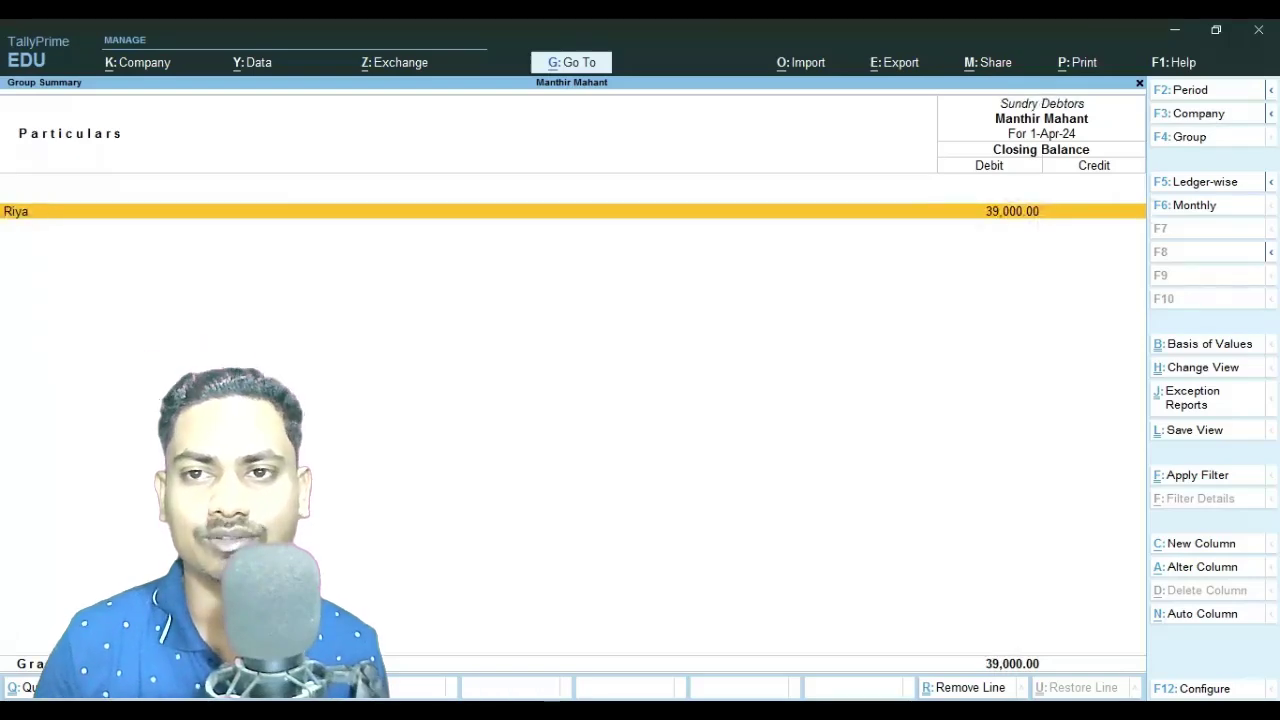
{"action": "key", "text": "Return"}
{"action": "key", "text": "Return"}
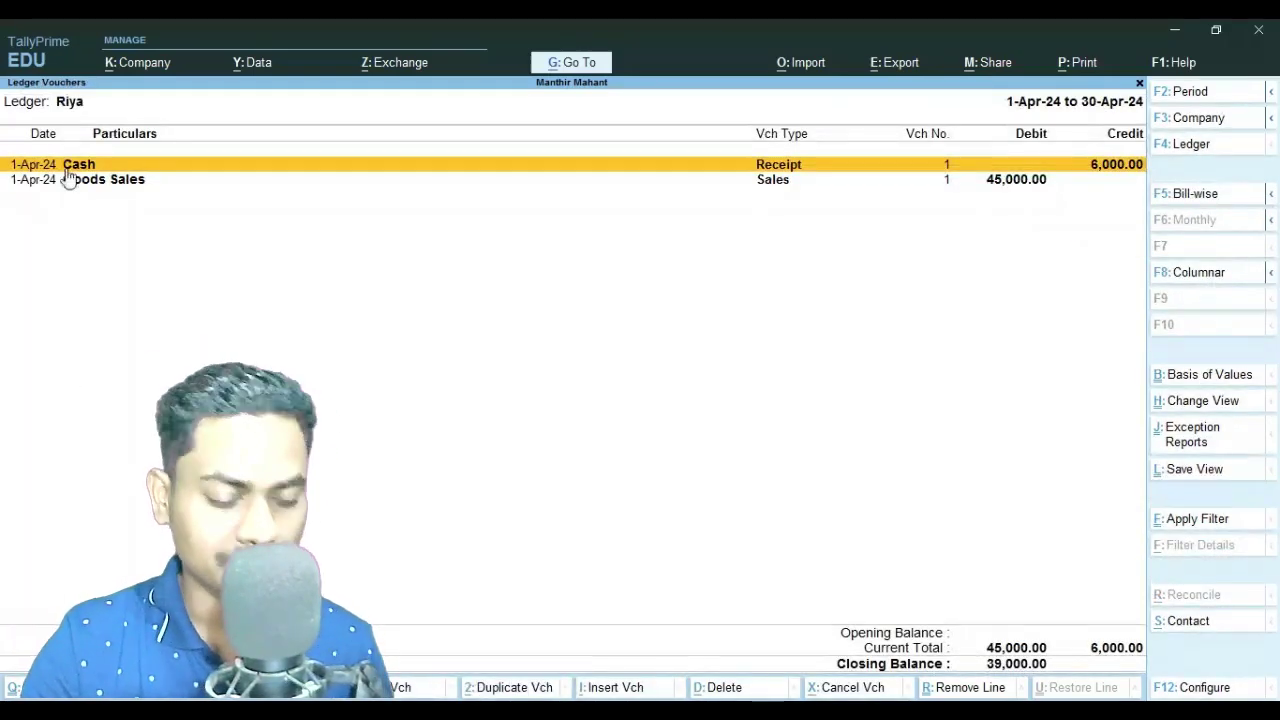
View the customer's cash receipt voucher and bill-wise pending bills, and leave the reports.
{"action": "key", "text": "ctrl"}
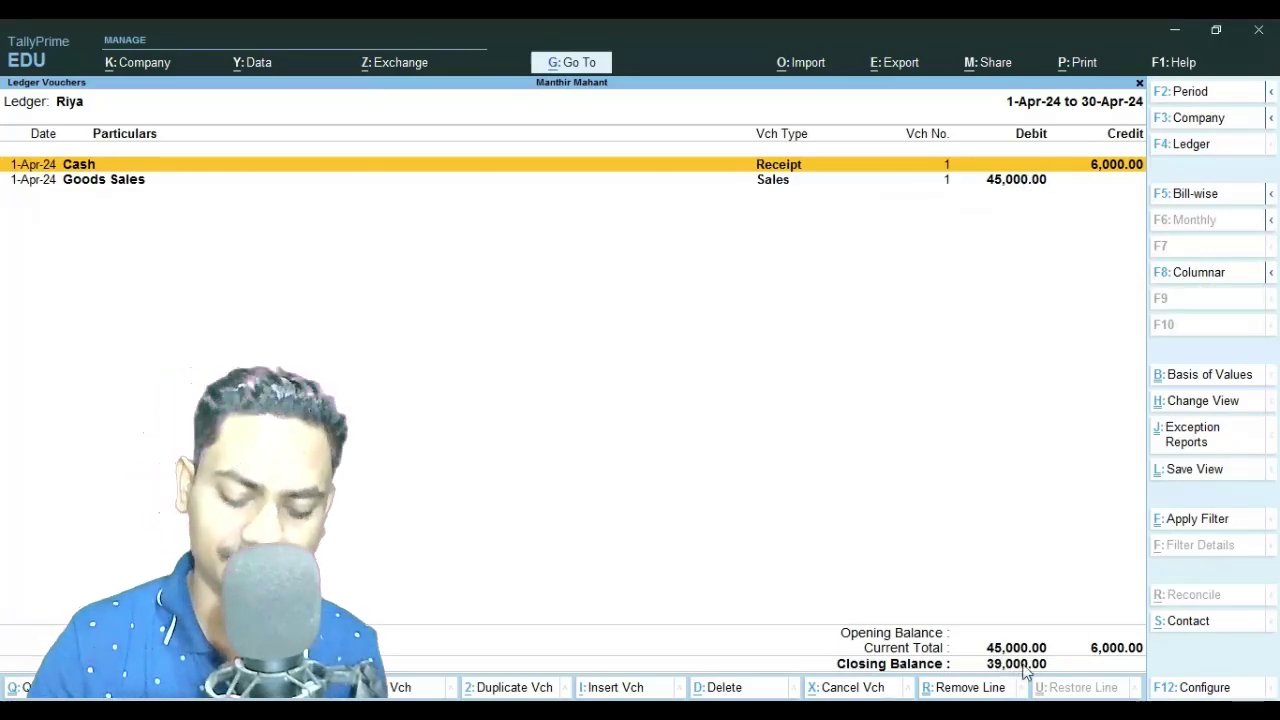
{"action": "key", "text": "Return"}
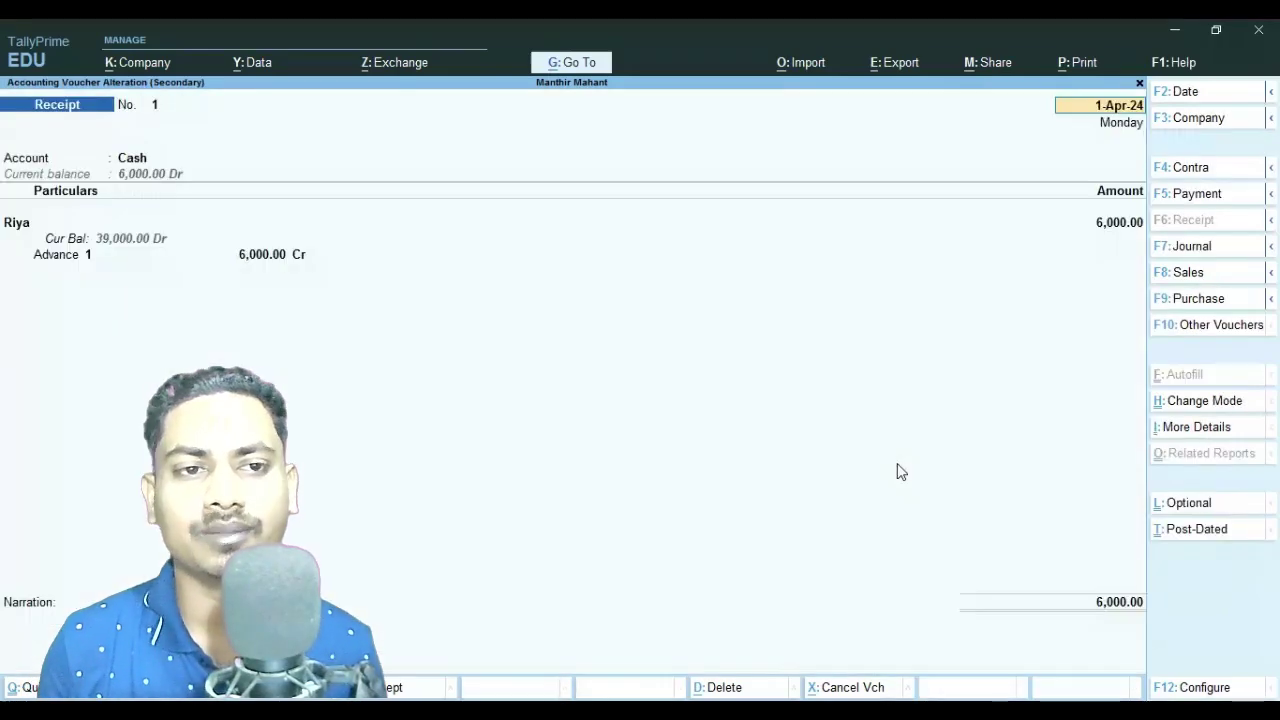
{"action": "key", "text": "Escape"}
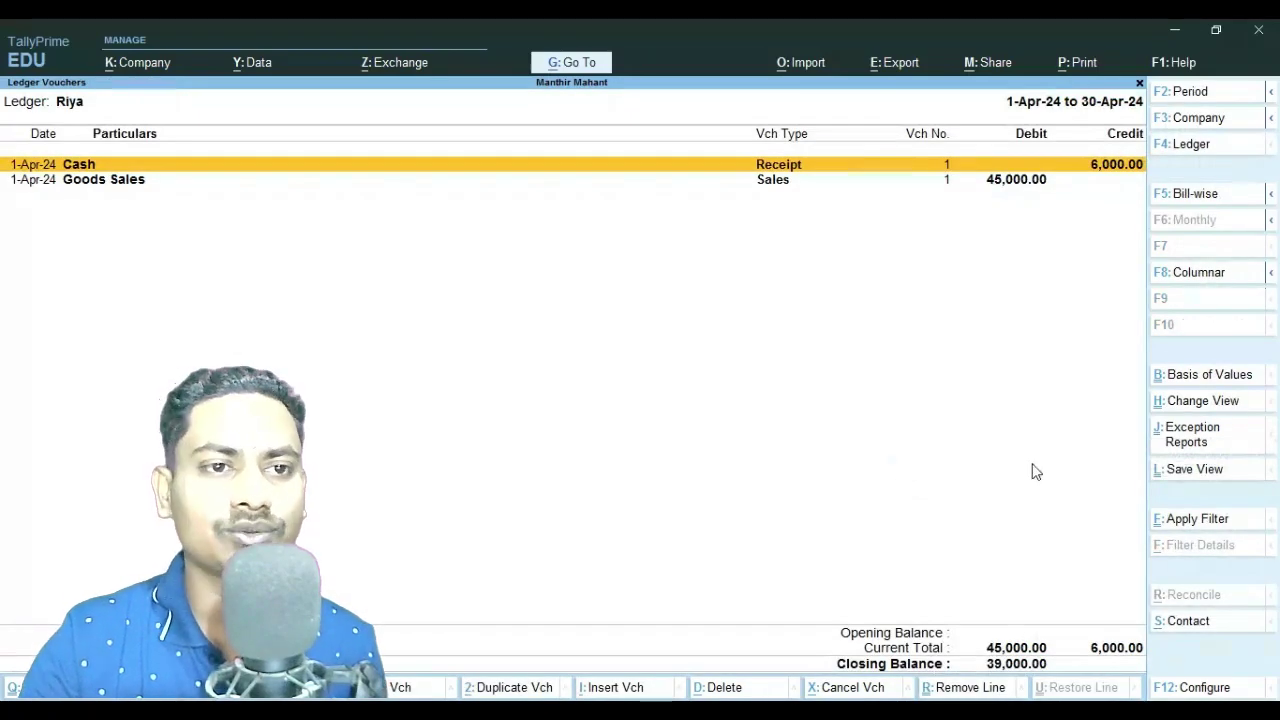
{"action": "left_click", "coordinate": [1205, 196]}
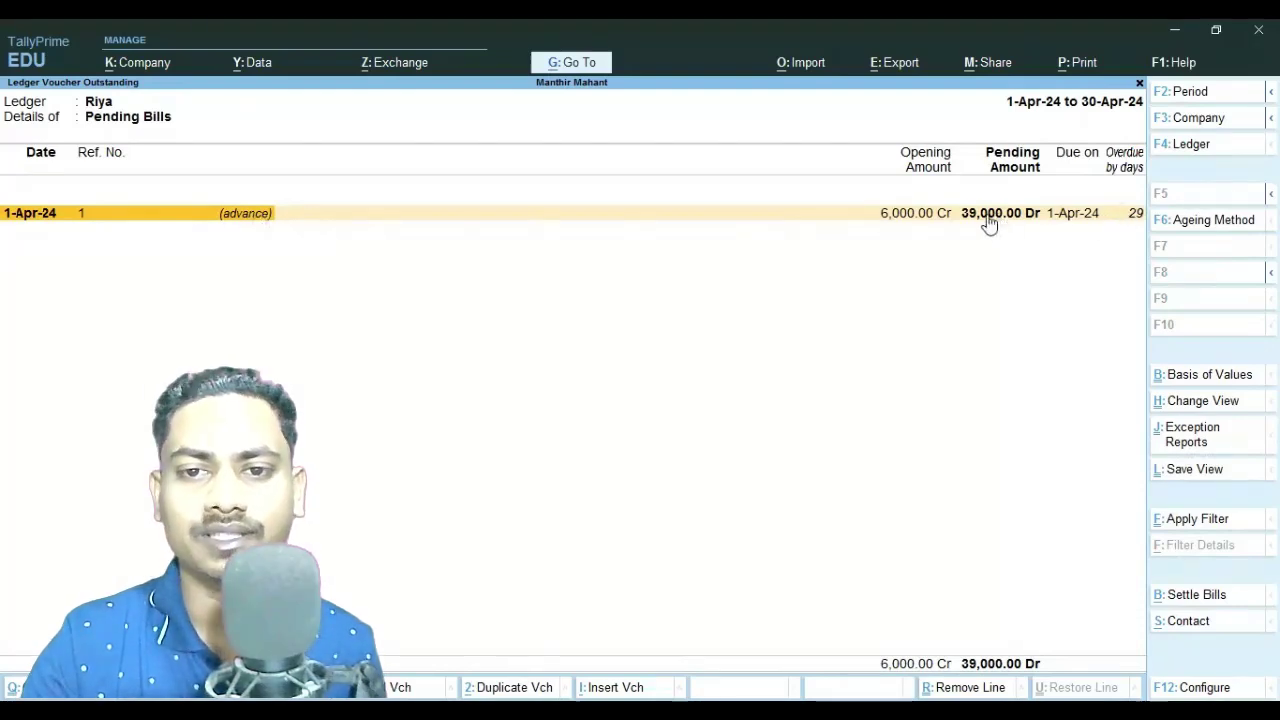
{"action": "left_click", "coordinate": [1208, 220]}
{"action": "key", "text": "Escape"}
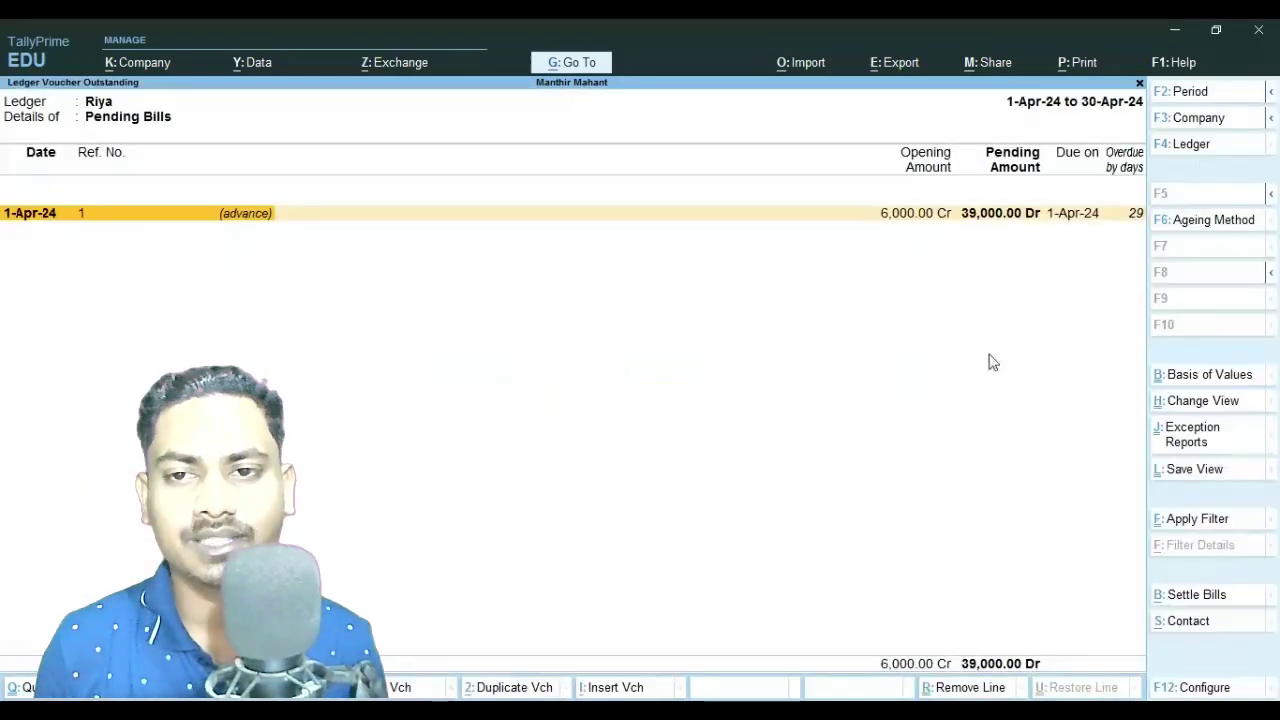
{"action": "key", "text": "Escape"}
{"action": "key", "text": "Escape"}
{"action": "key", "text": "Escape"}
{"action": "key", "text": "Escape"}
{"action": "key", "text": "Escape"}
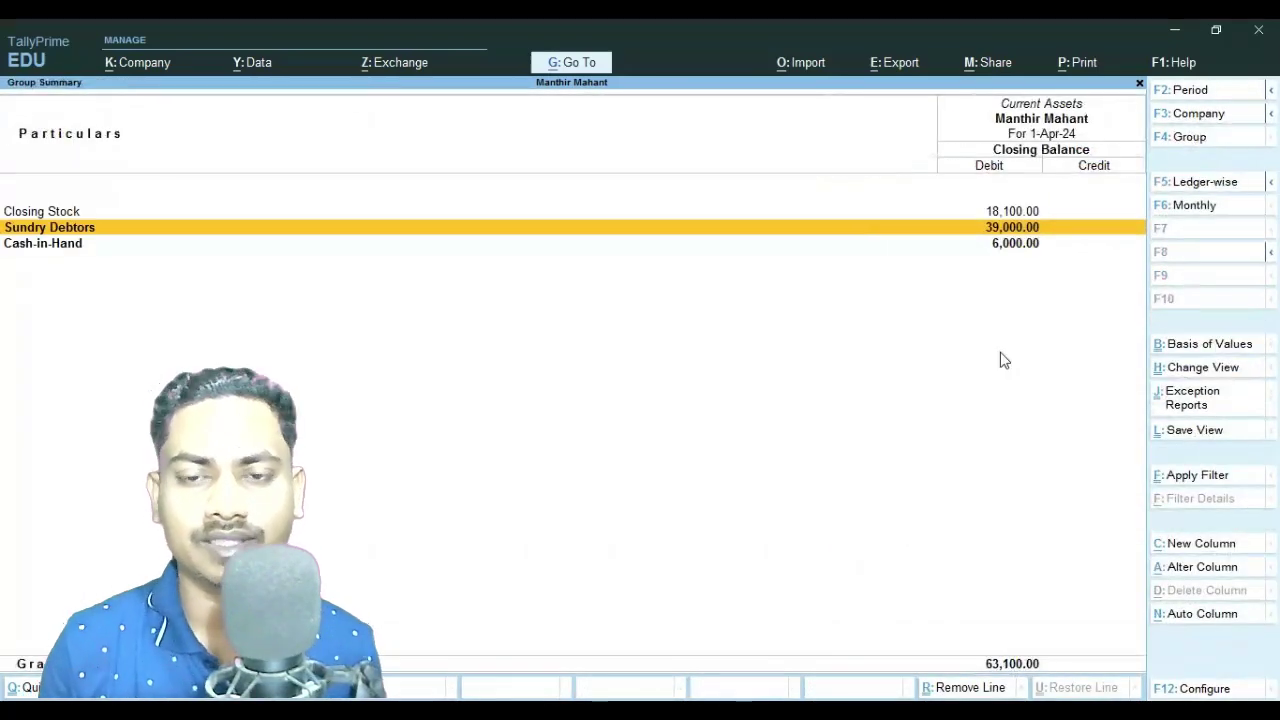
Start a receipt voucher into the Cash account, crediting the customer with 20,000.
{"action": "key", "text": "Return"}
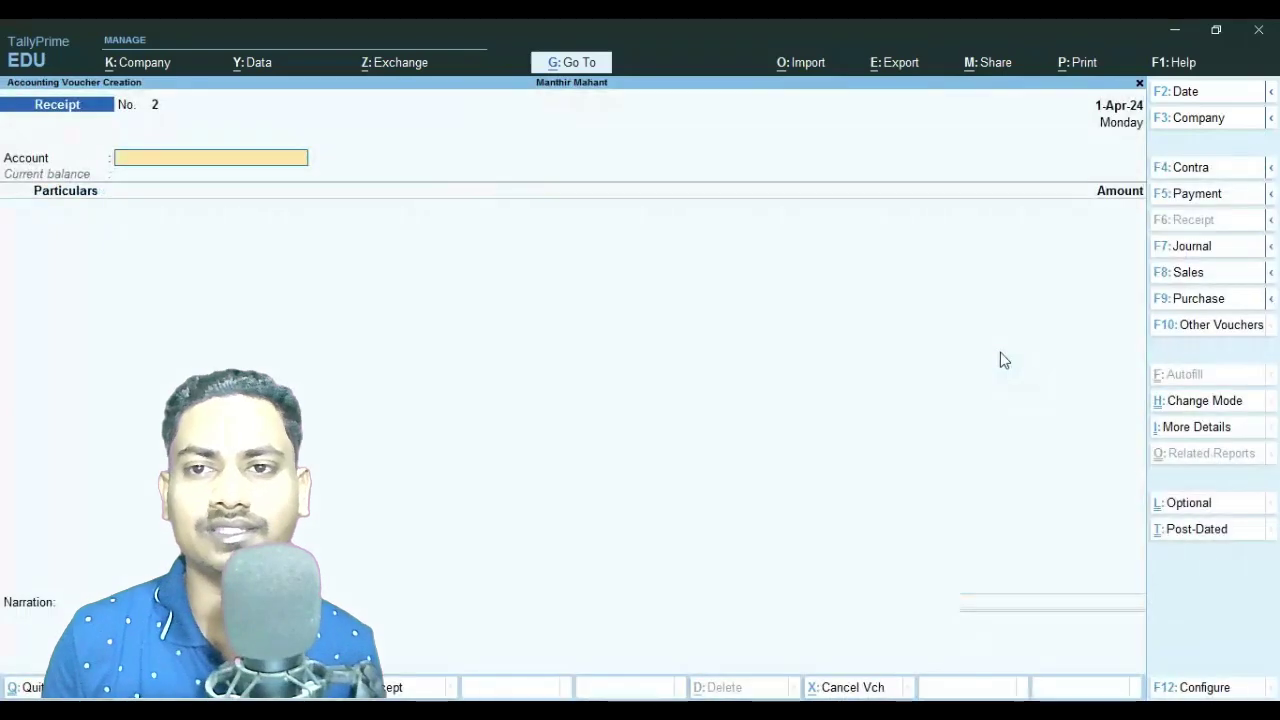
{"action": "key", "text": "Return"}
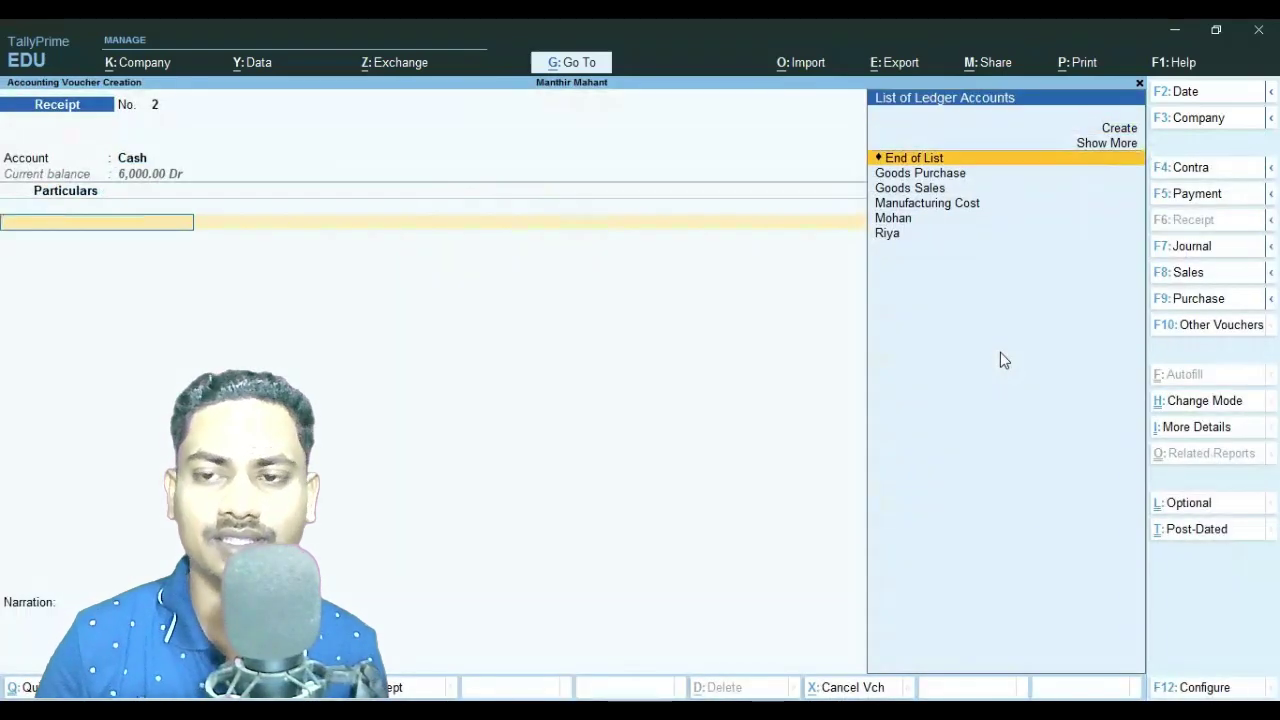
{"action": "key", "text": "Down"}
{"action": "key", "text": "Down"}
{"action": "key", "text": "Down"}
{"action": "key", "text": "Down"}
{"action": "key", "text": "Down"}
{"action": "key", "text": "Return"}
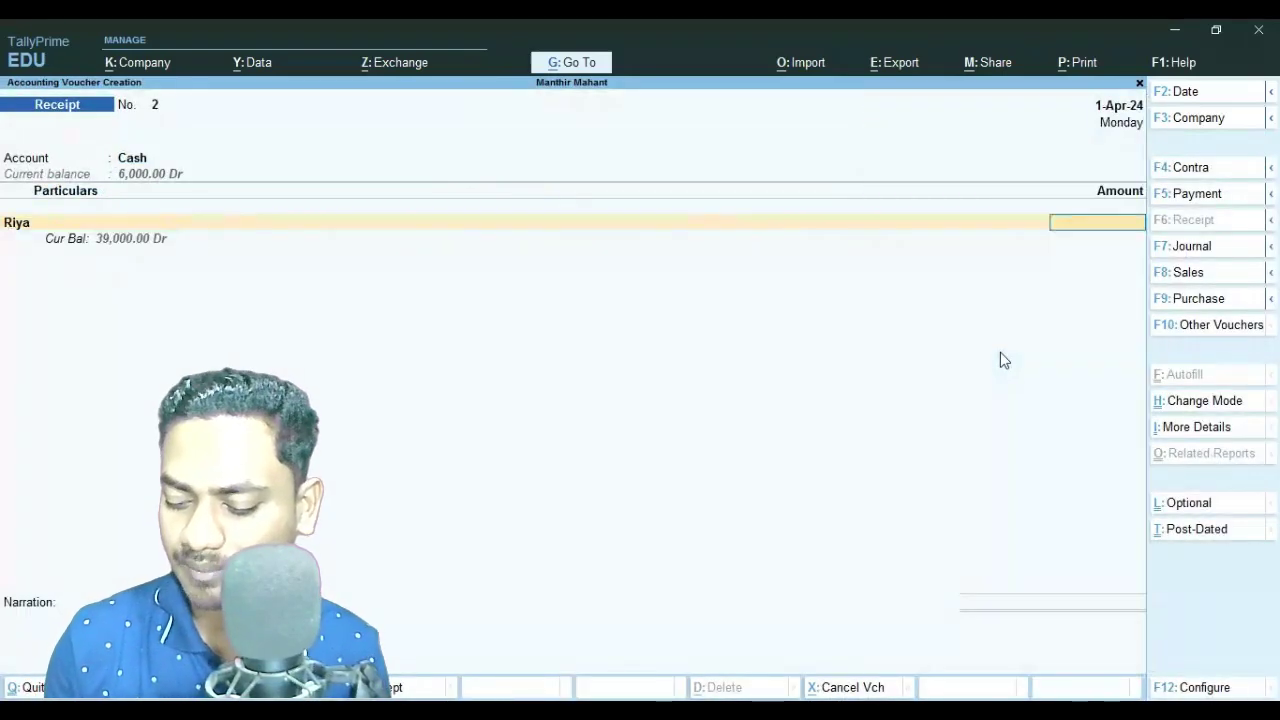
{"action": "type", "text": "20"}
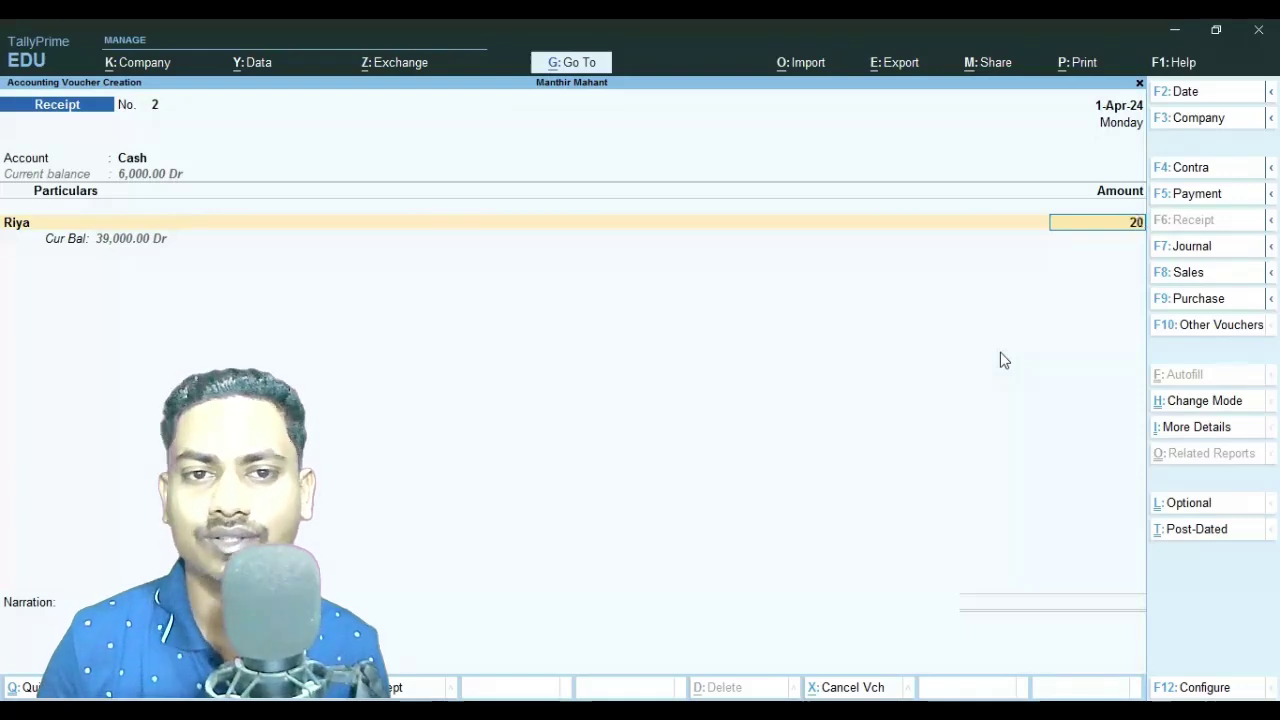
{"action": "type", "text": ",000"}
{"action": "key", "text": "Return"}
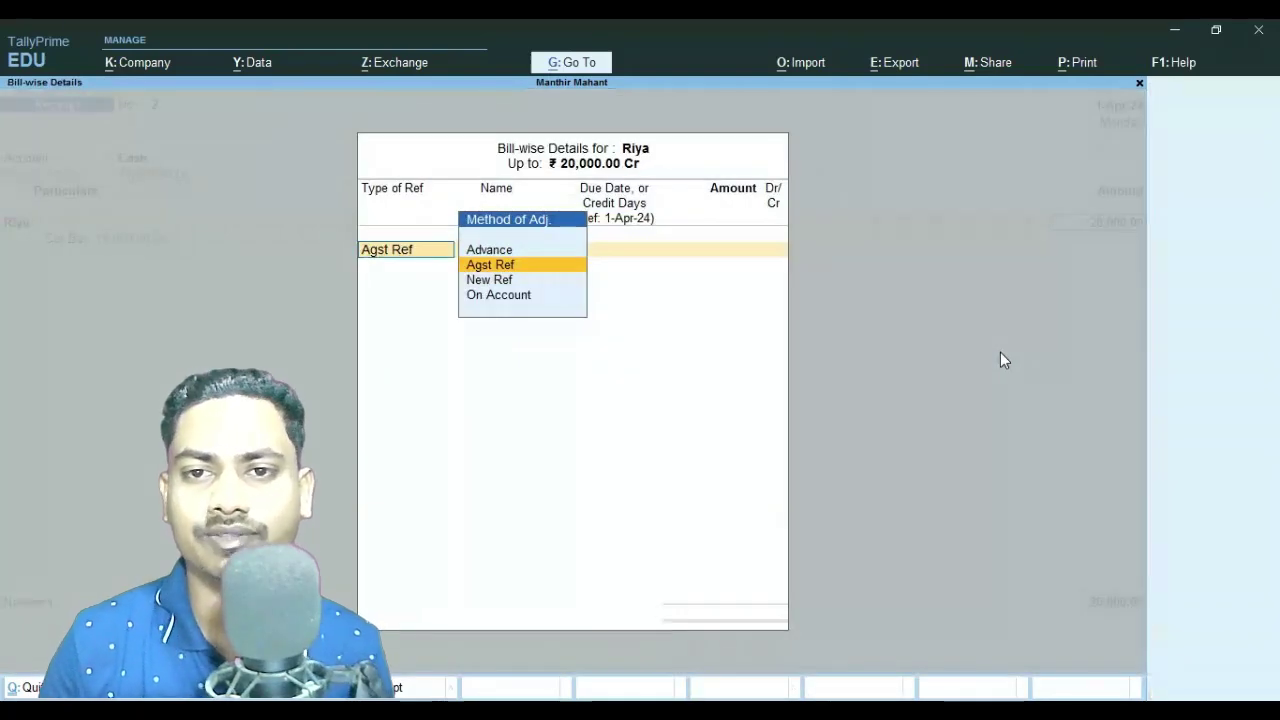
Allocate the 20,000 receipt as Agst Ref to pending bill 1 and save the voucher without a narration.
{"action": "key", "text": "Return"}
{"action": "key", "text": "Return"}
{"action": "key", "text": "Return"}
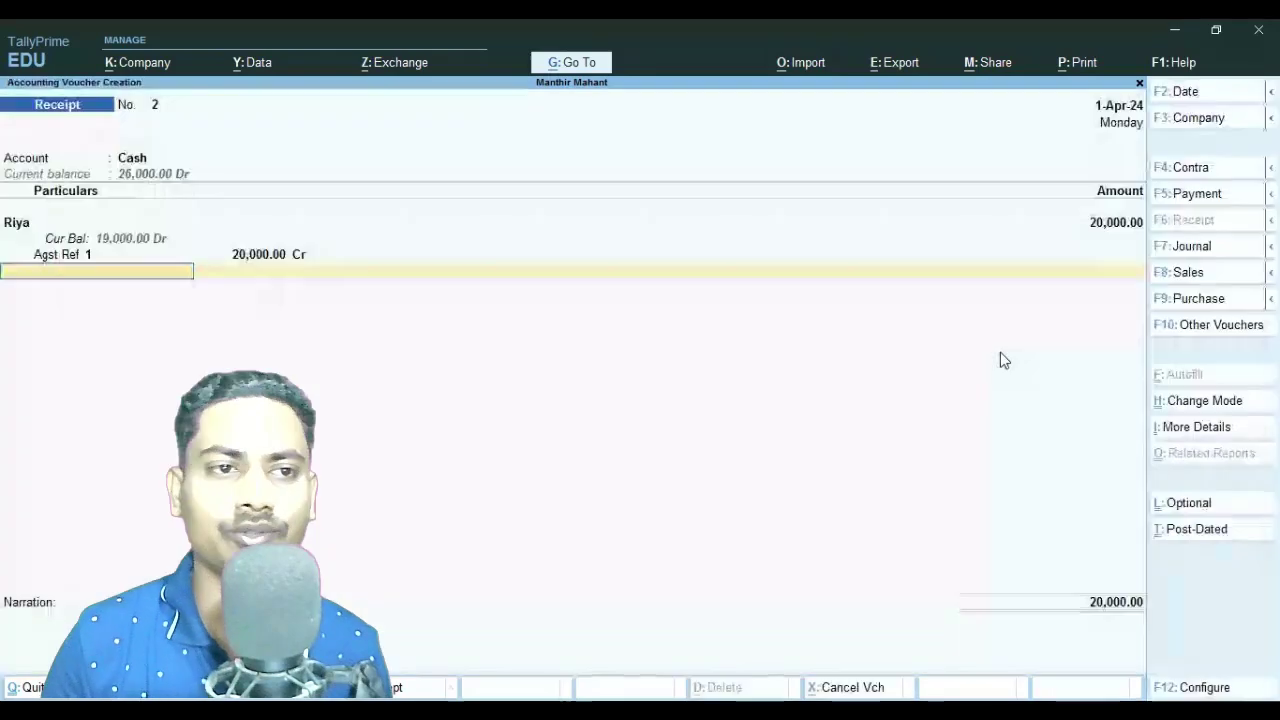
{"action": "key", "text": "Return"}
{"action": "key", "text": "Return"}
{"action": "key", "text": "Return"}
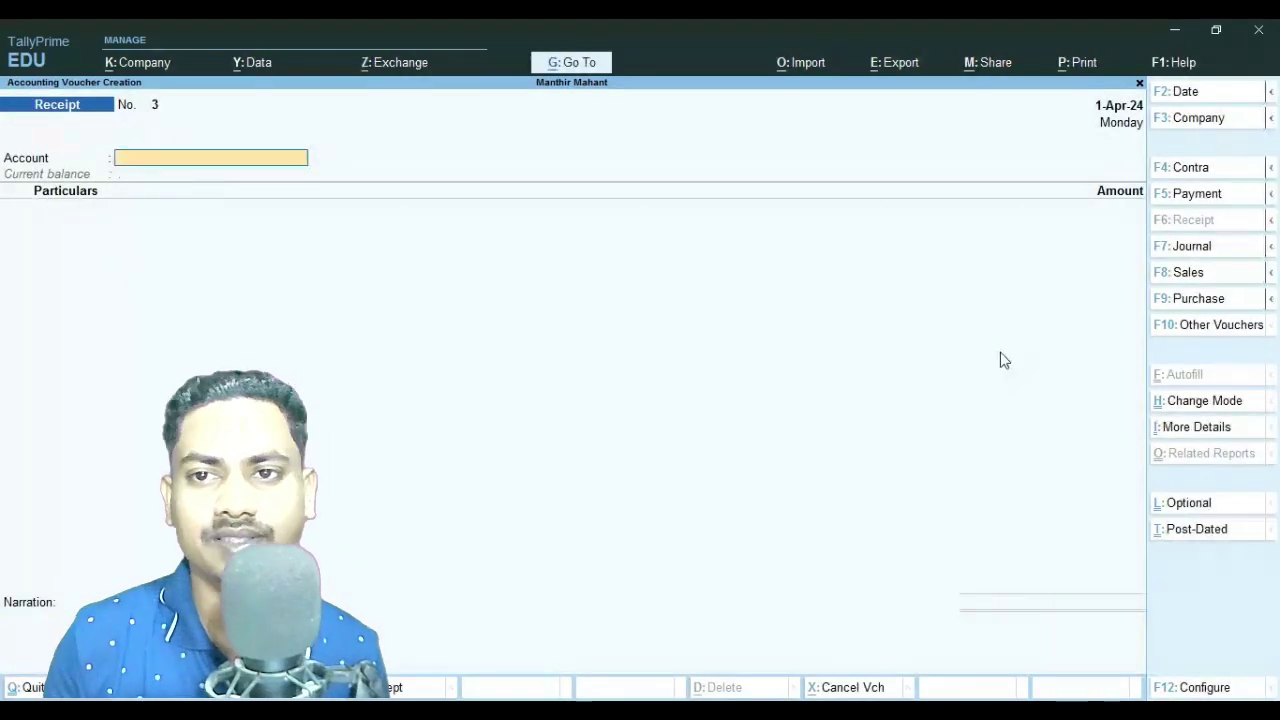
{"action": "key", "text": "Return"}
{"action": "key", "text": "Down"}
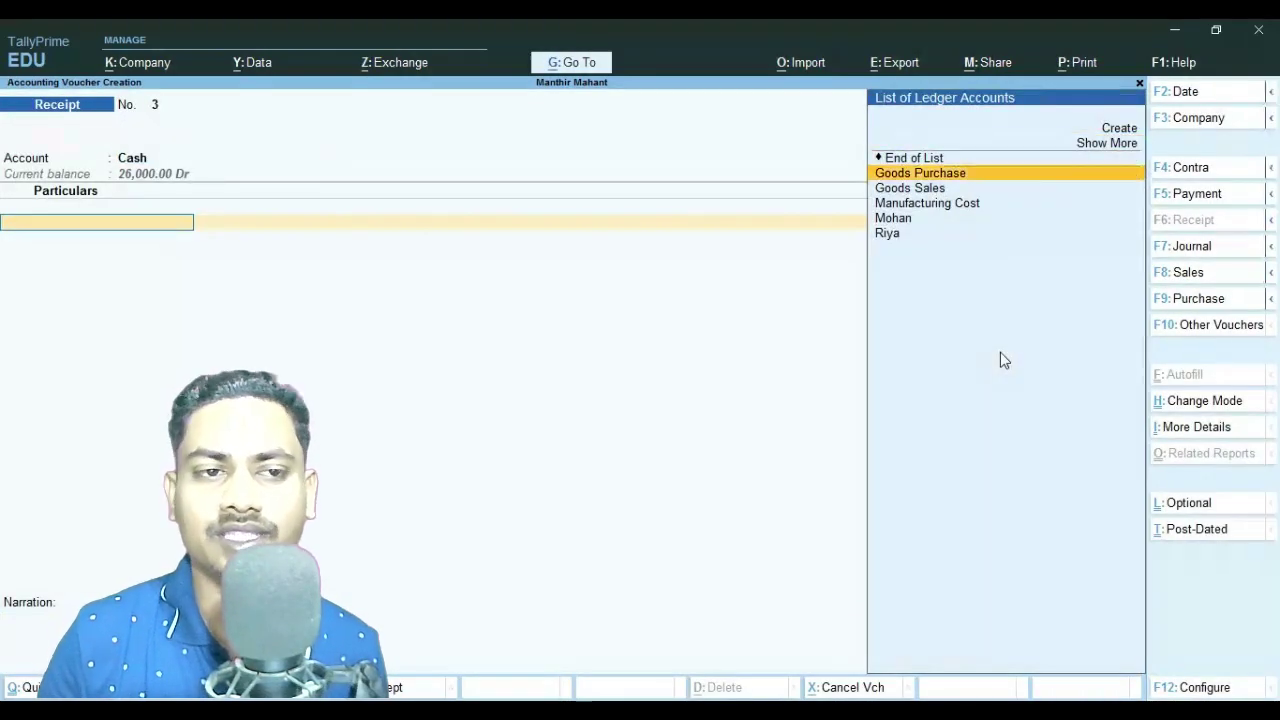
{"action": "key", "text": "Down"}
{"action": "key", "text": "Down"}
{"action": "key", "text": "Down"}
{"action": "key", "text": "Down"}
{"action": "key", "text": "Return"}
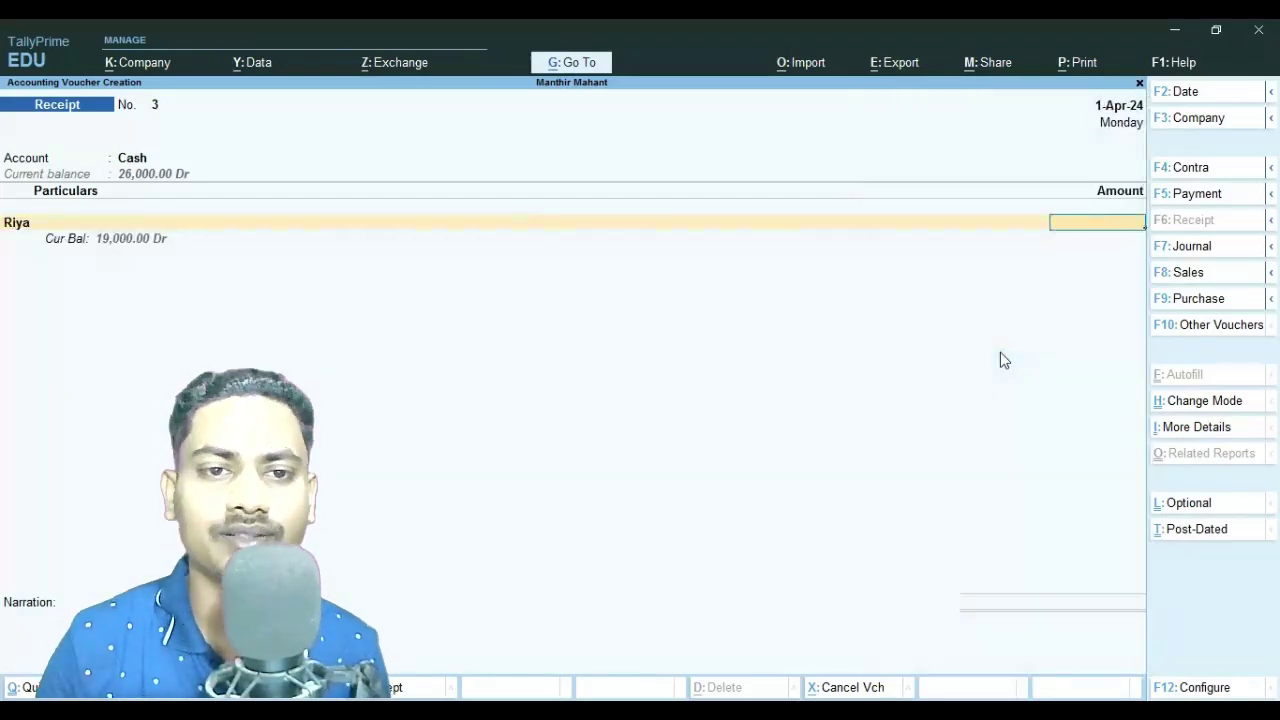
{"action": "type", "text": "2000"}
{"action": "key", "text": "Return"}
{"action": "key", "text": "Return"}
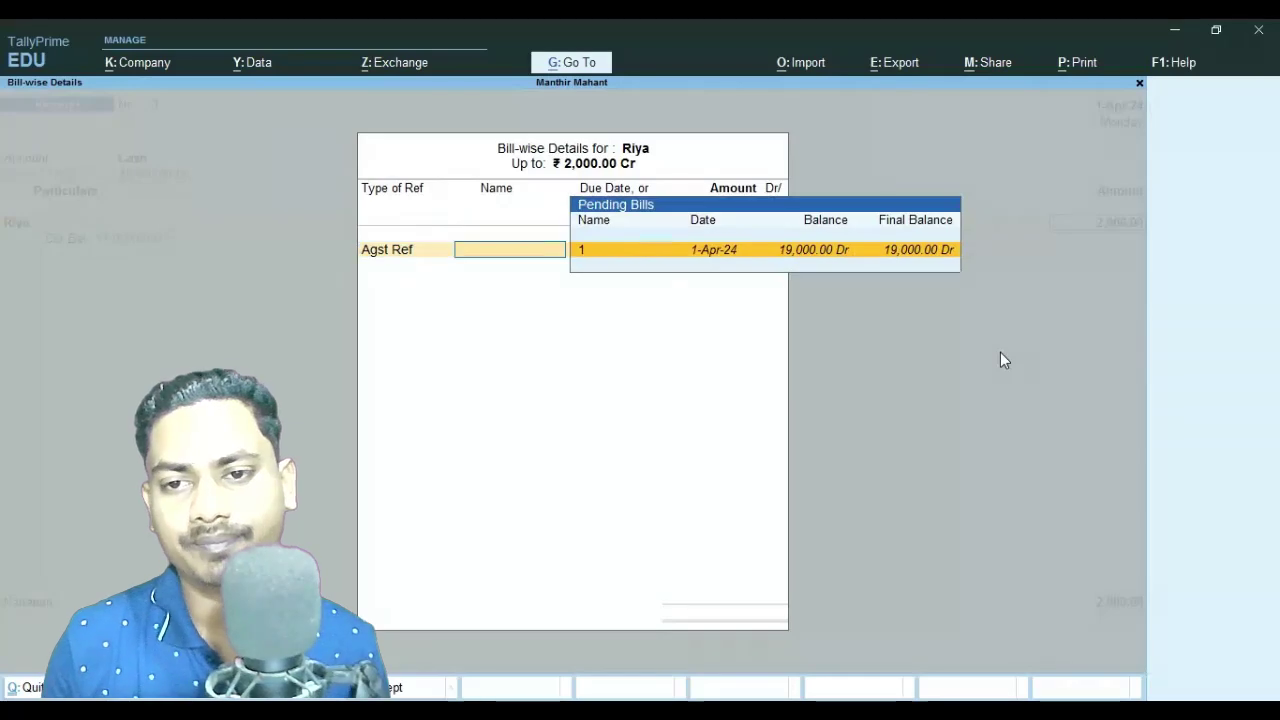
{"action": "key", "text": "Escape"}
{"action": "key", "text": "Return"}
{"action": "key", "text": "Escape"}
{"action": "key", "text": "Return"}
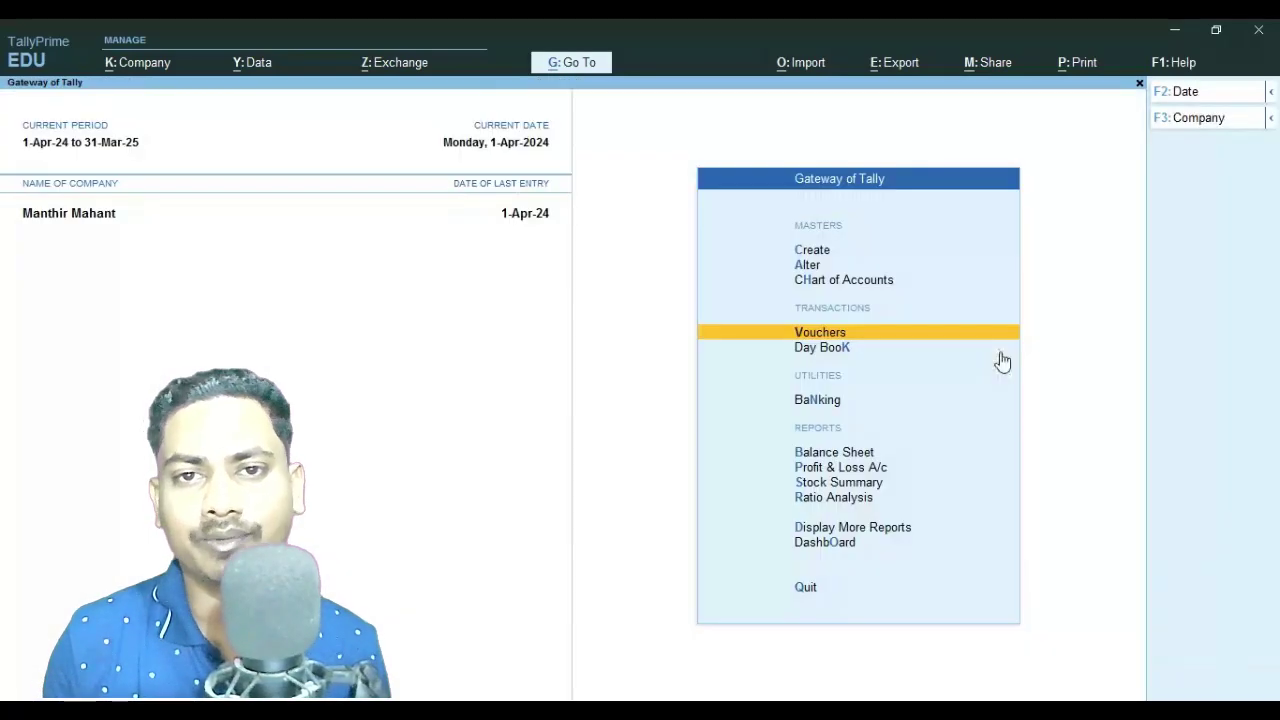
Drill down from the Balance Sheet through Current Assets and Sundry Debtors to the customer's April ledger vouchers.
{"action": "key", "text": "Down"}
{"action": "key", "text": "Down"}
{"action": "key", "text": "Down"}
{"action": "key", "text": "Return"}
{"action": "key", "text": "Right"}
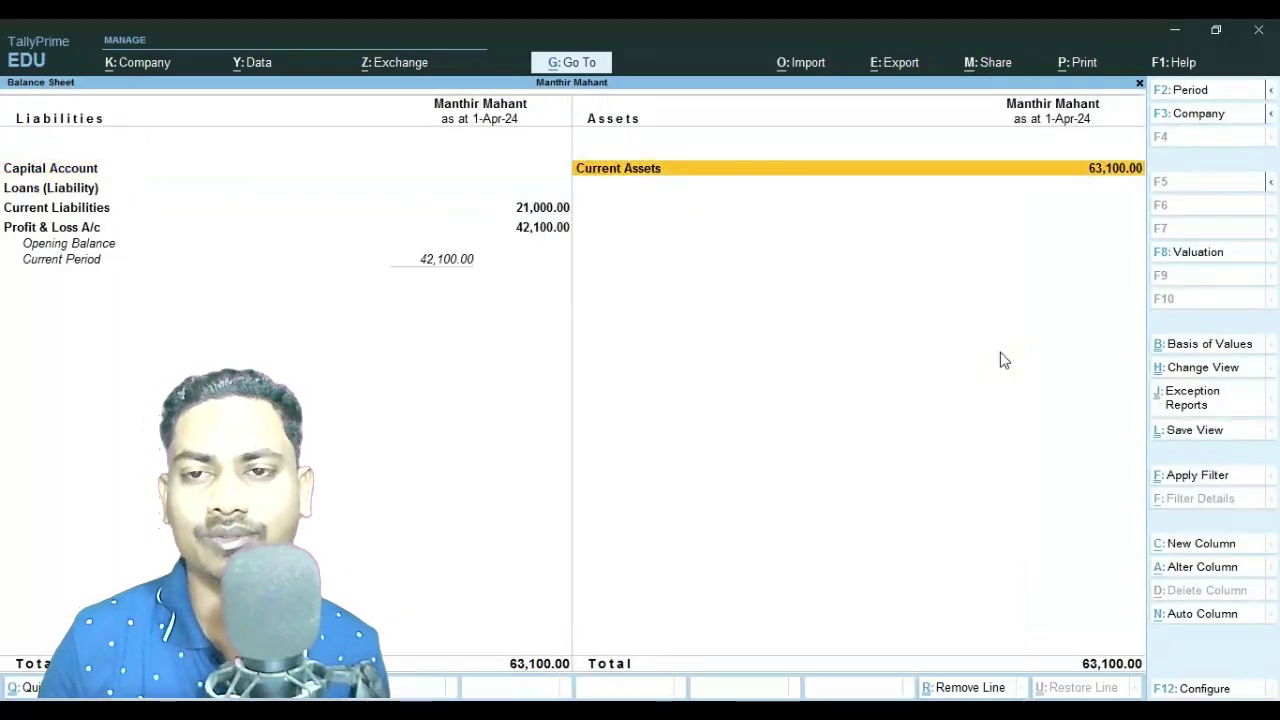
{"action": "key", "text": "Return"}
{"action": "key", "text": "Down"}
{"action": "key", "text": "Return"}
{"action": "key", "text": "Return"}
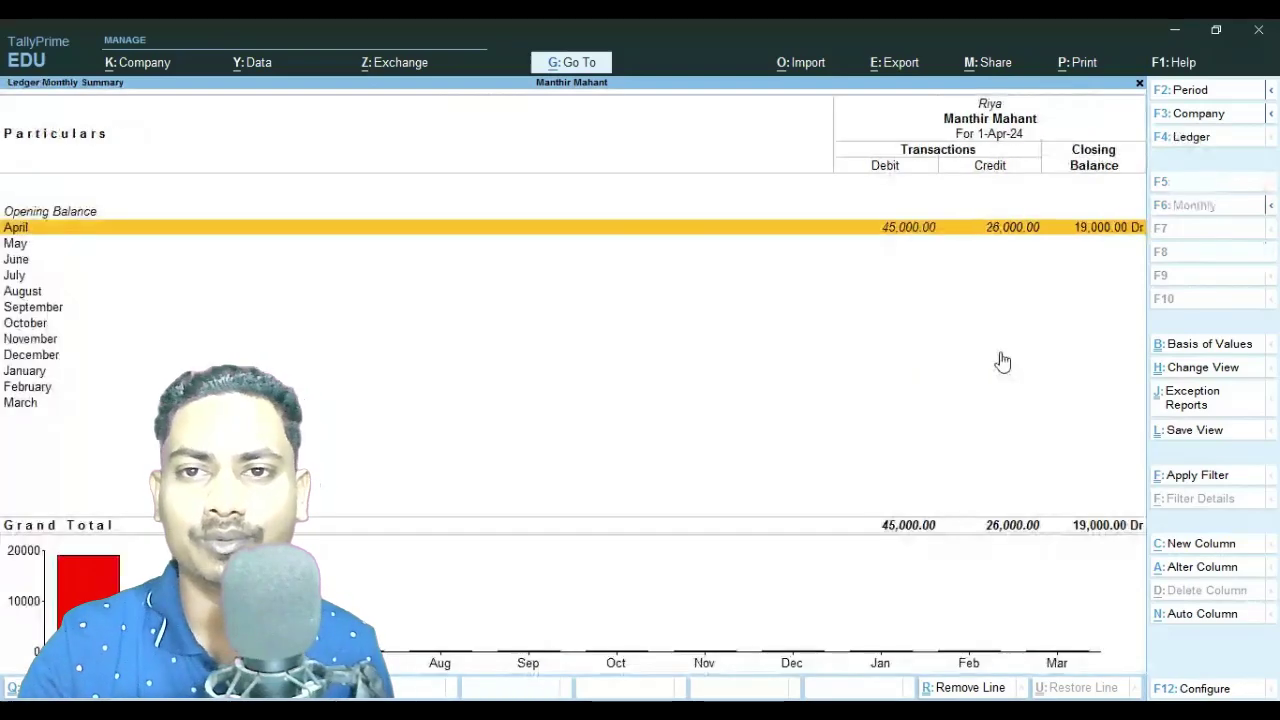
{"action": "key", "text": "Return"}
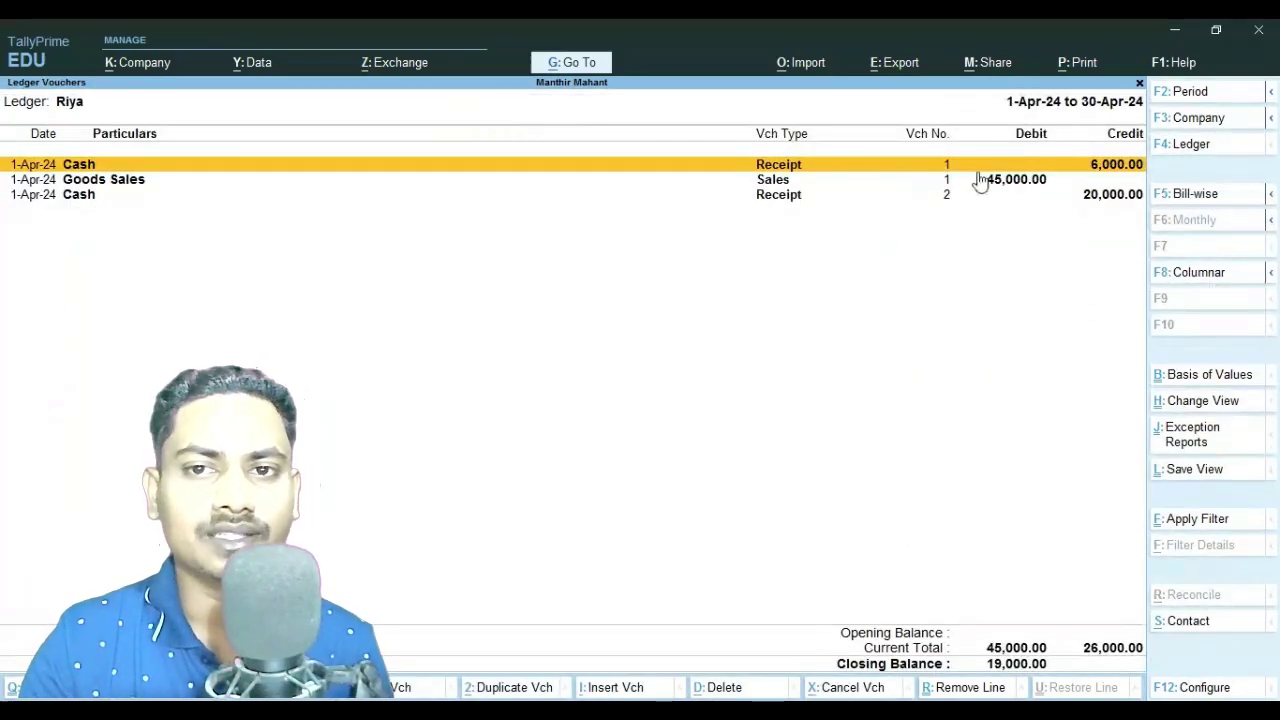
Check the customer's bill-wise pending bills after the part payment, and close the reports back to the Gateway of Tally.
{"action": "left_click", "coordinate": [1195, 194]}
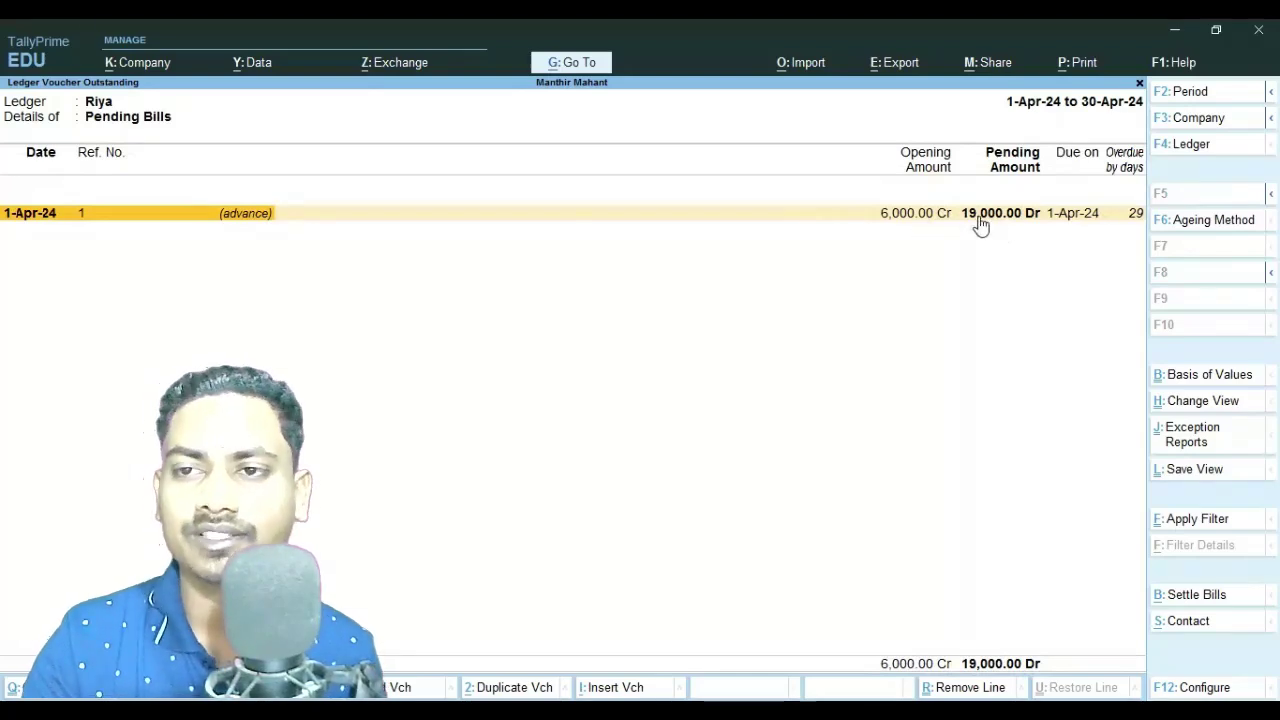
{"action": "key", "text": "Escape"}
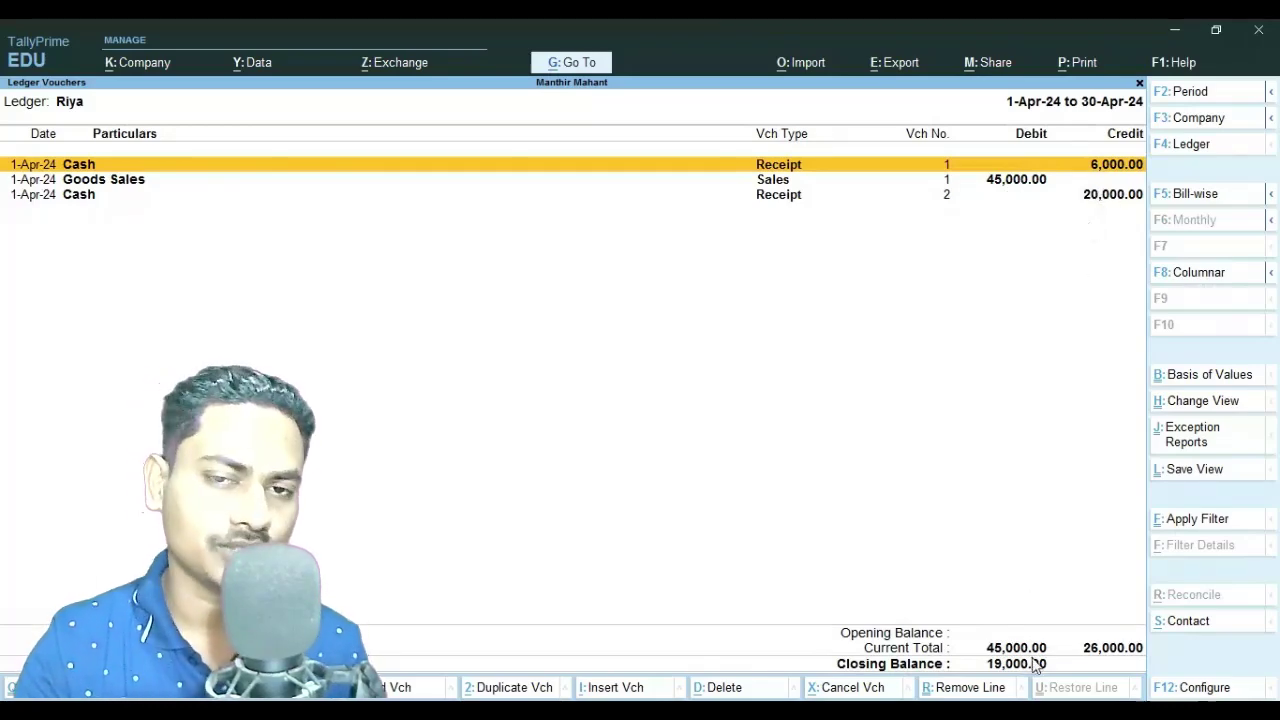
{"action": "key", "text": "Escape"}
{"action": "key", "text": "Escape"}
{"action": "key", "text": "Escape"}
{"action": "key", "text": "Escape"}
{"action": "key", "text": "Escape"}
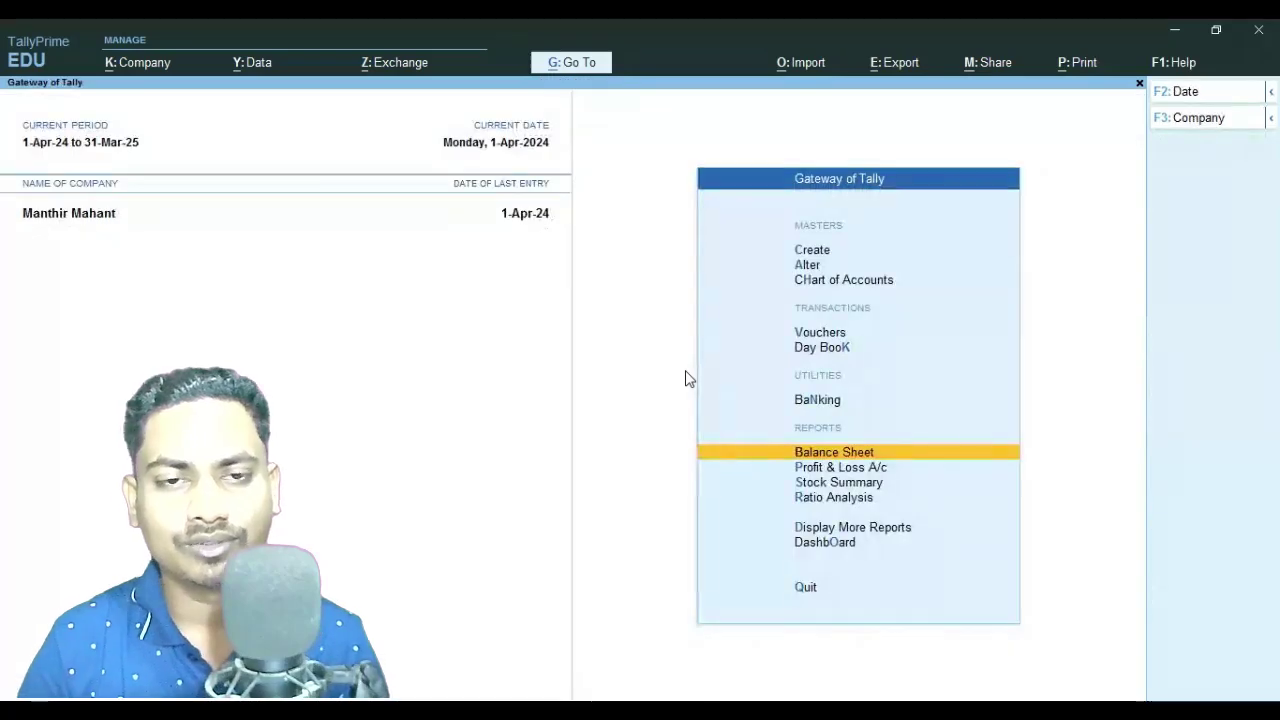